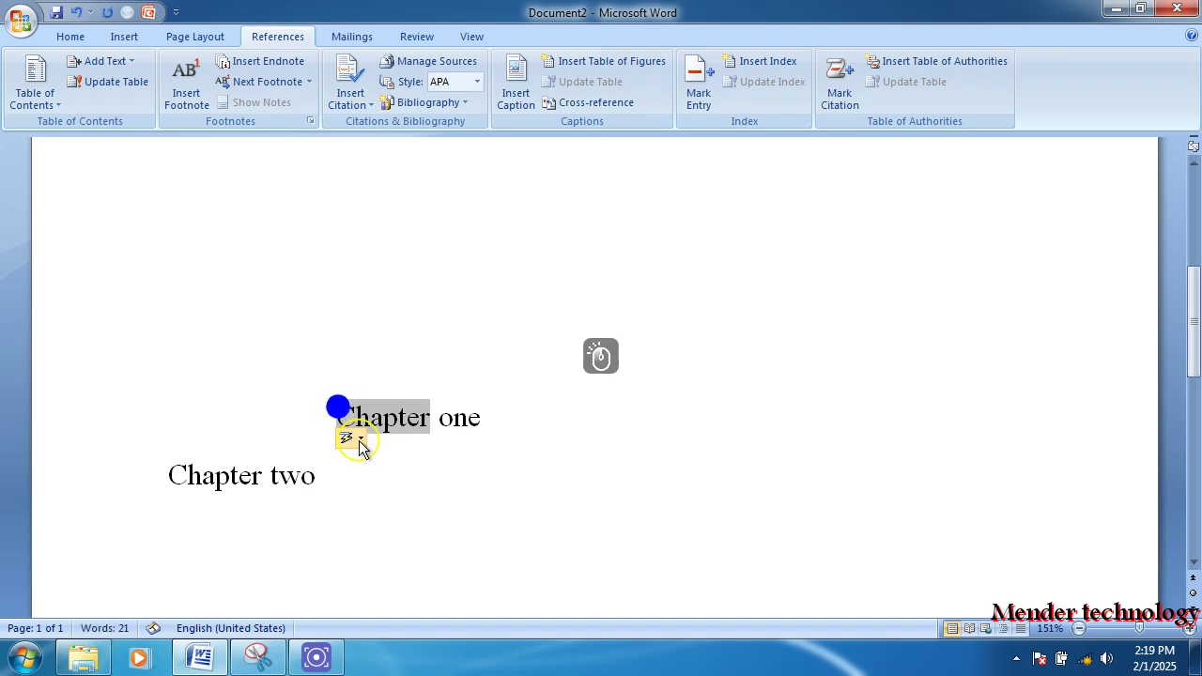
Move "Chapter one" to the left margin and apply the Heading 1 style to the "Chapter one" and "Chapter two" lines.
key(BackSpace)
drag(329, 421, 170, 417)
click(71, 36)
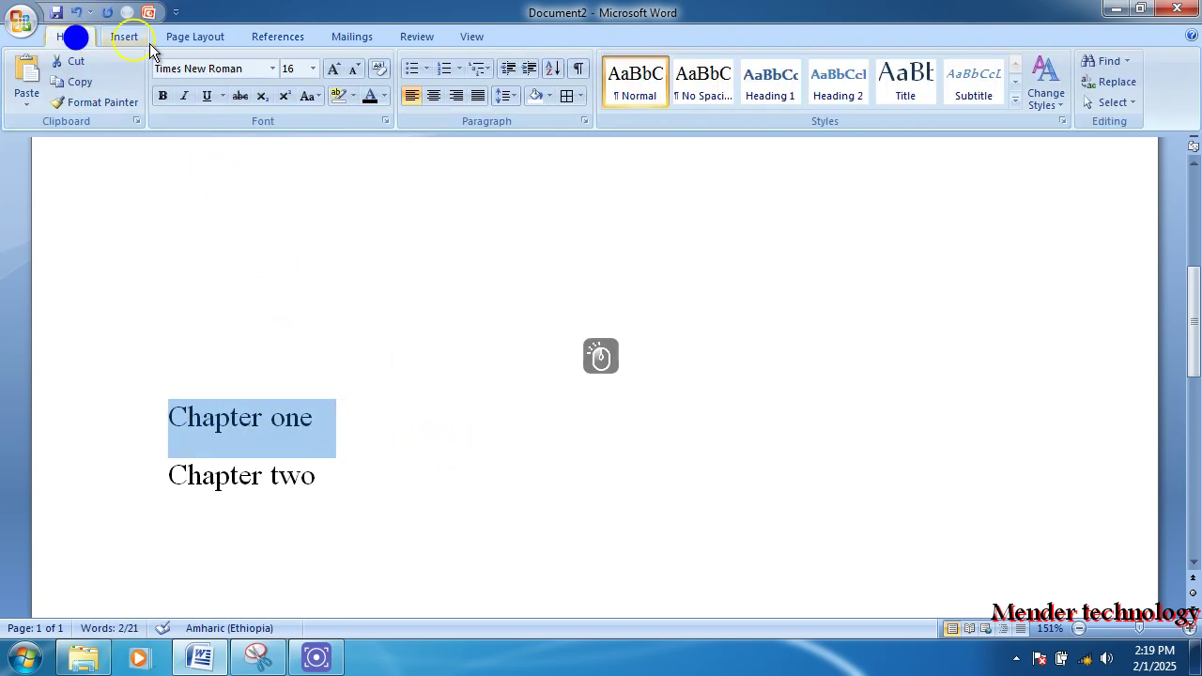
click(771, 89)
drag(373, 465, 115, 485)
click(772, 86)
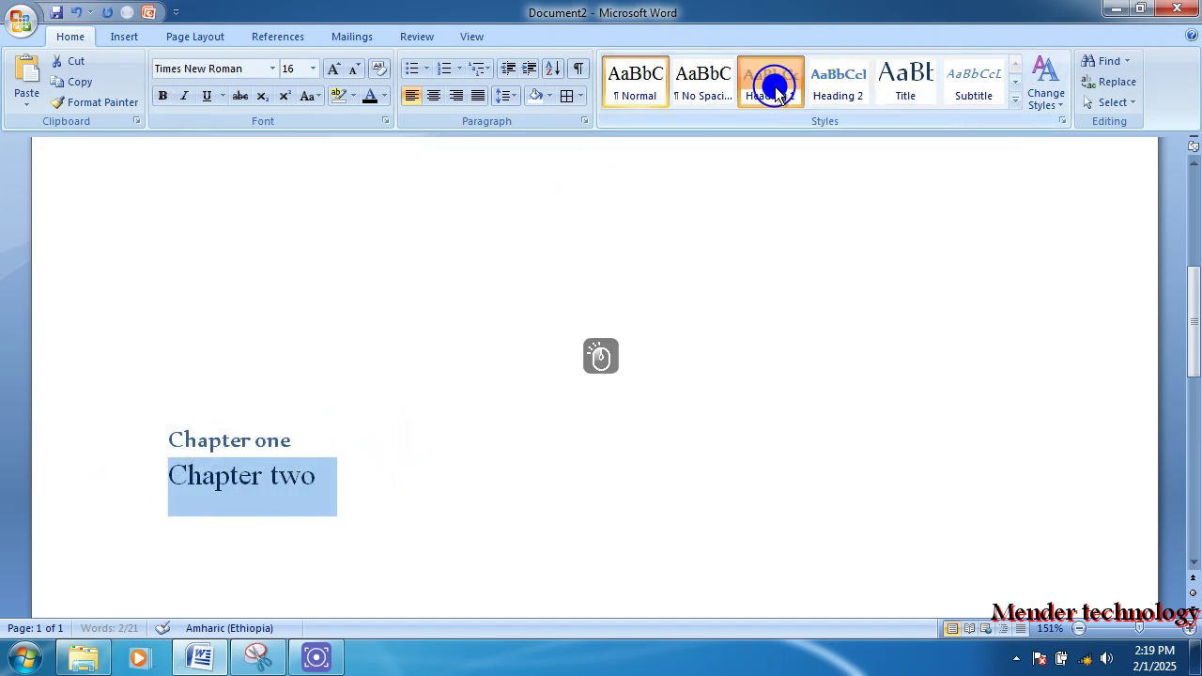
click(382, 397)
Update the table of contents under the document title to include the chapter headings.
scroll(395, 402, up, 5)
click(273, 510)
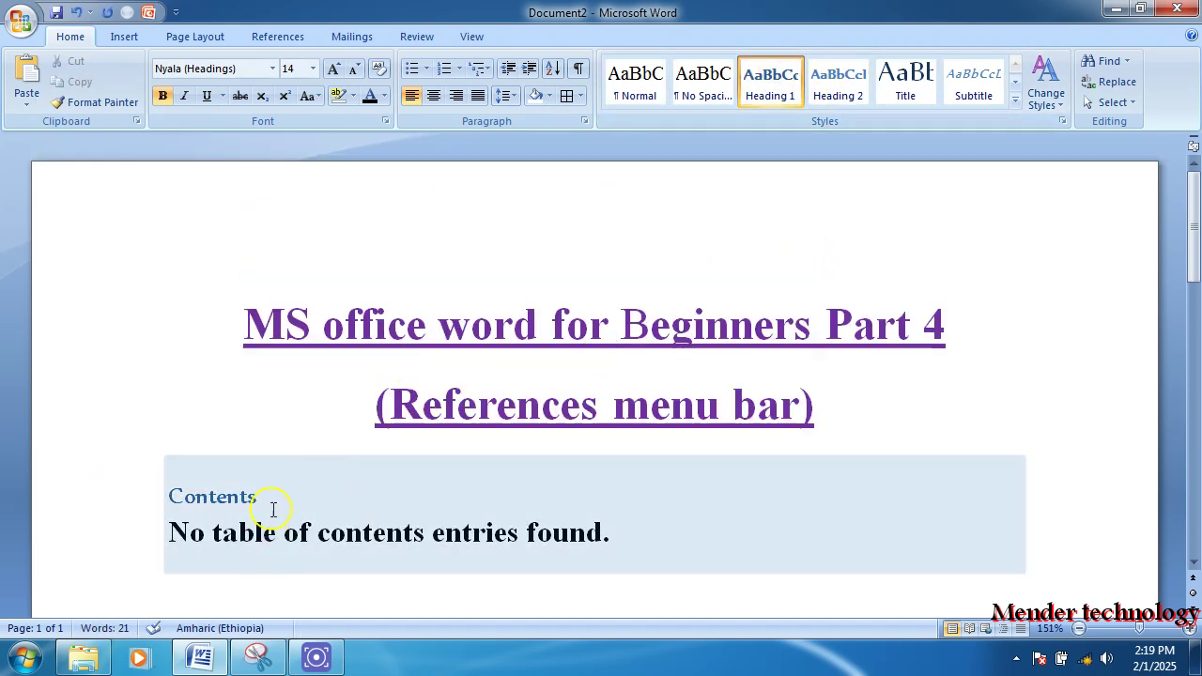
click(239, 440)
scroll(241, 485, down, 3)
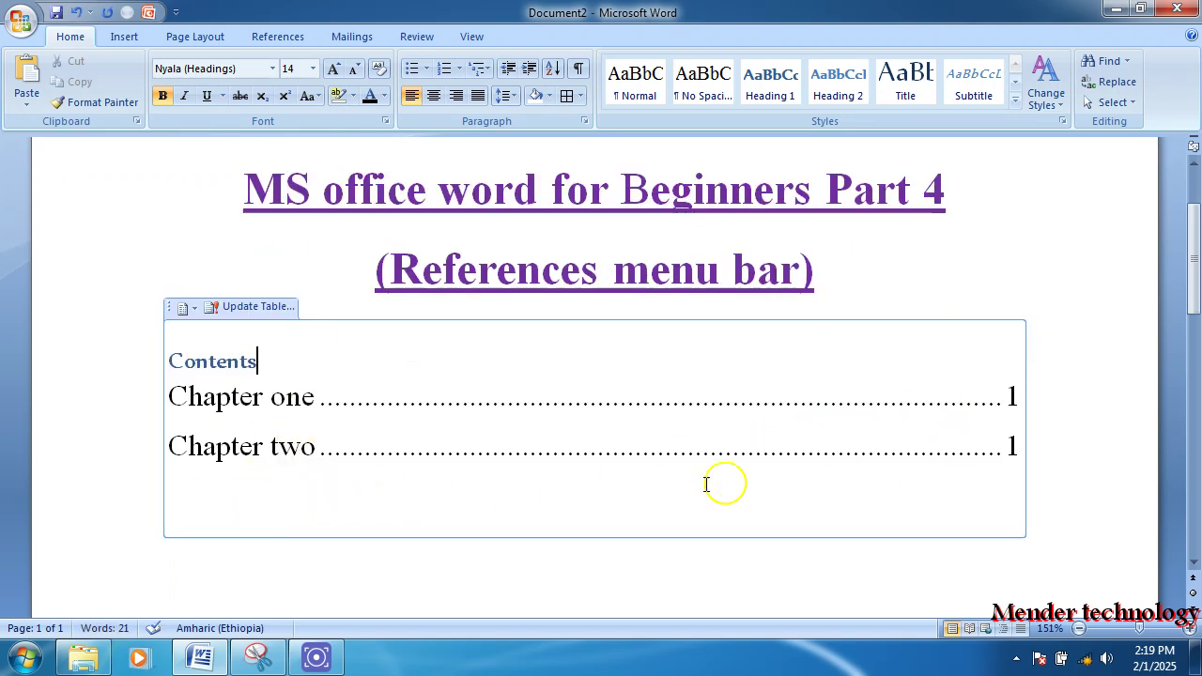
click(325, 570)
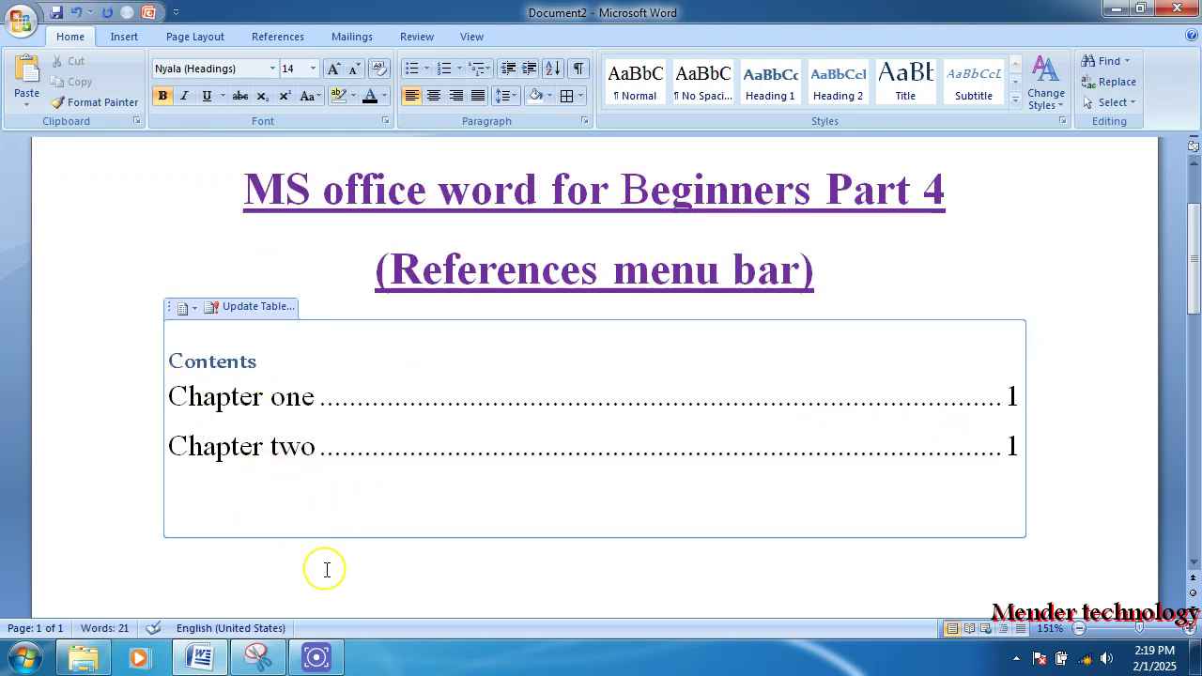
scroll(318, 560, down, 2)
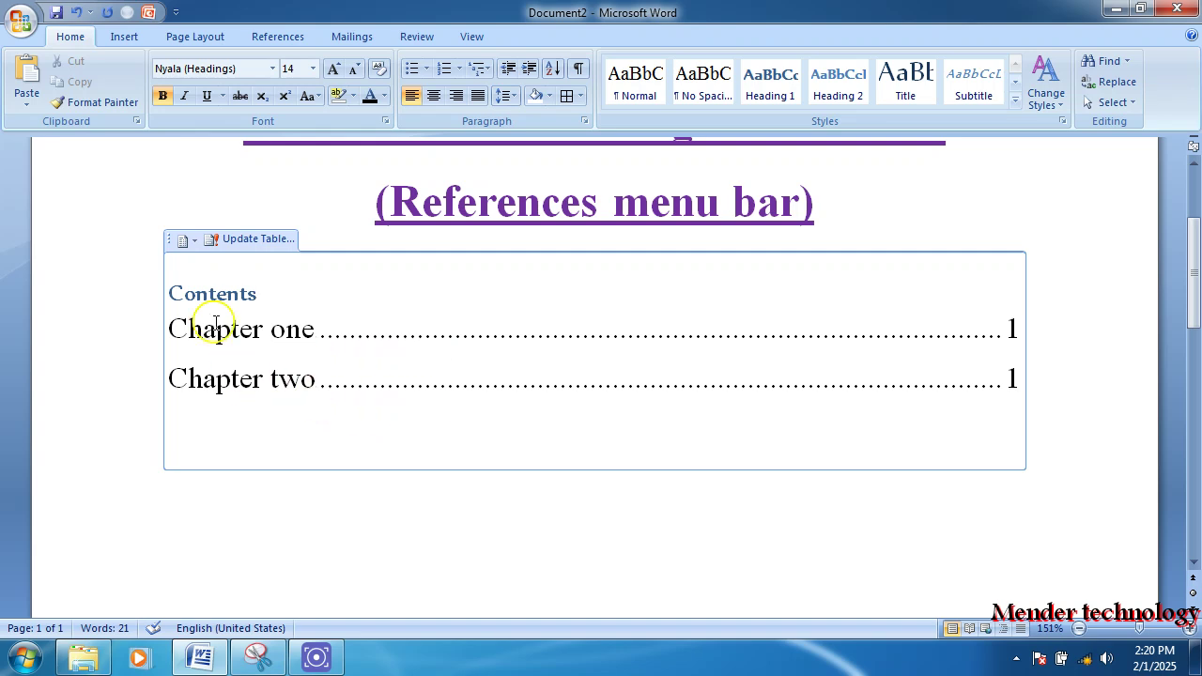
click(290, 368)
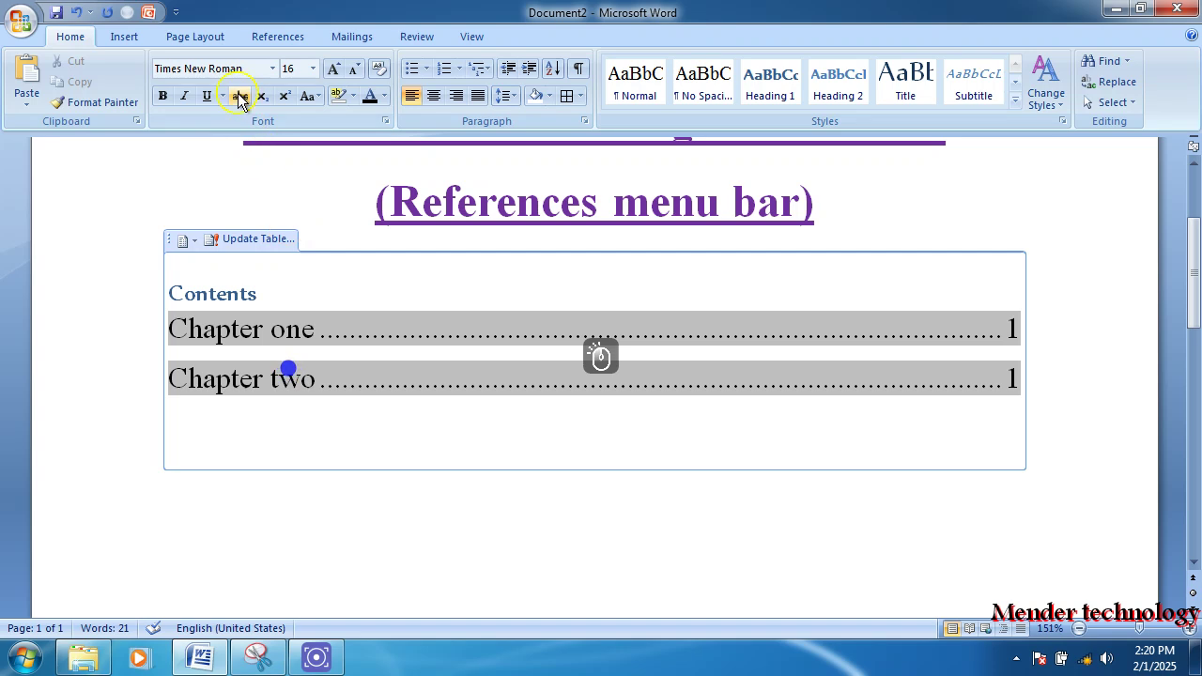
click(175, 36)
click(291, 35)
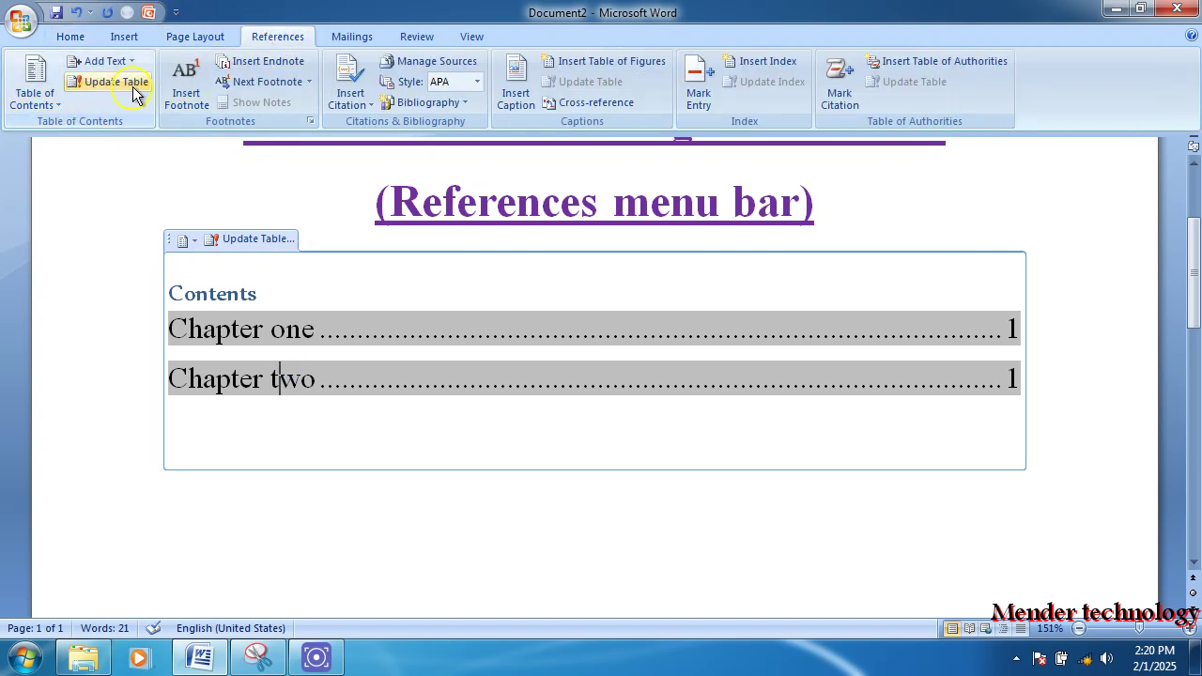
click(244, 294)
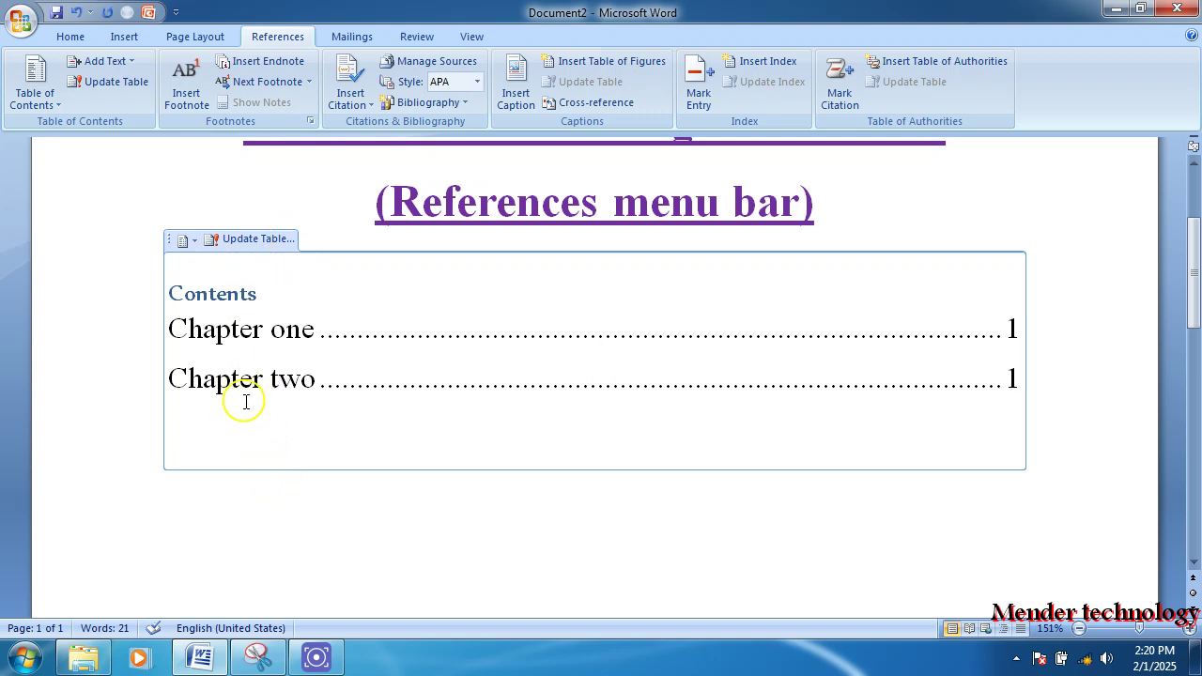
Add a new line reading "Chapter three" directly below the "Chapter two" heading.
scroll(276, 461, down, 8)
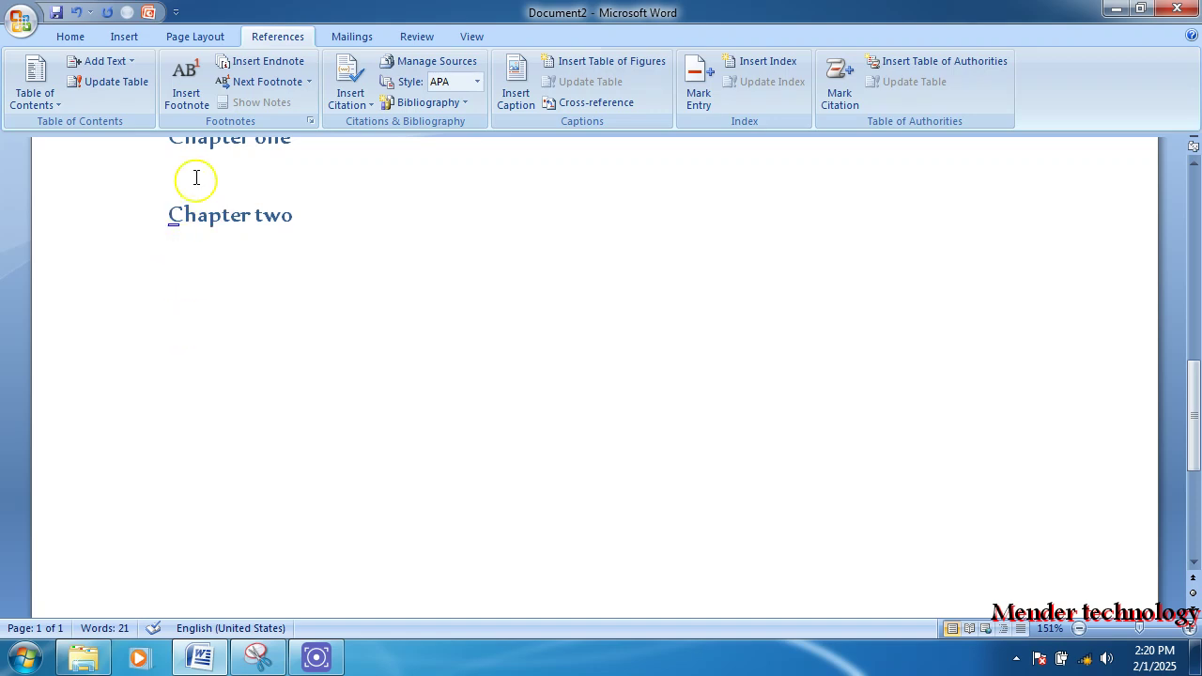
double_click(164, 215)
click(344, 218)
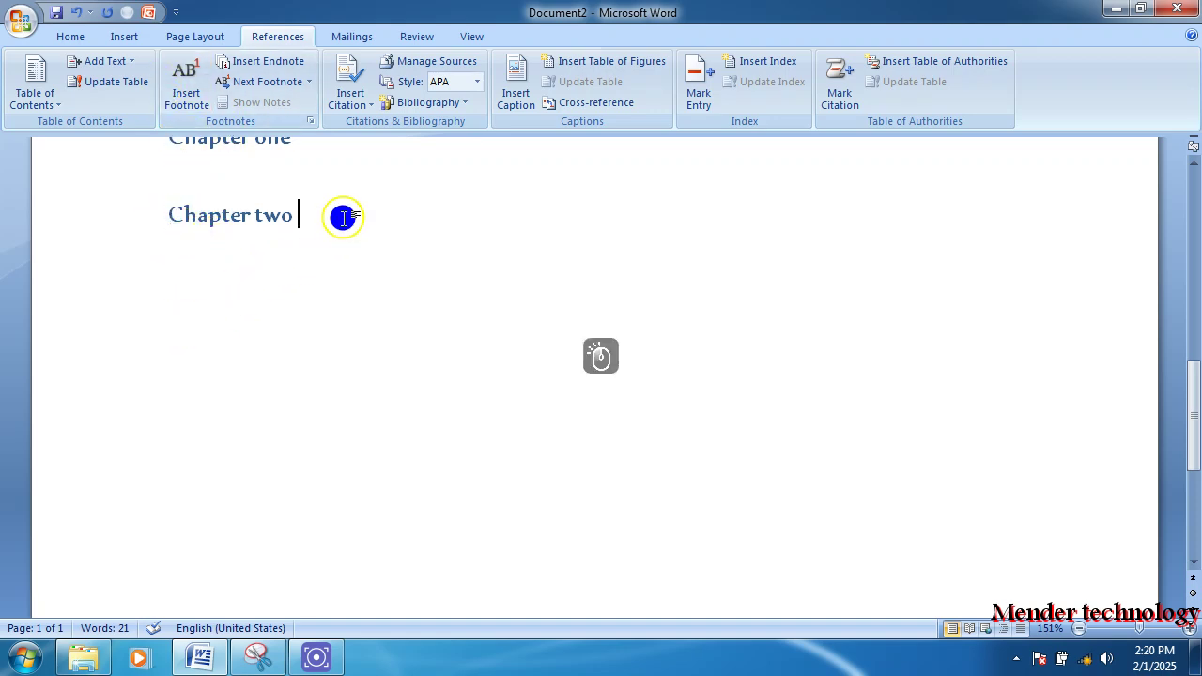
key(Return)
text(chapter three)
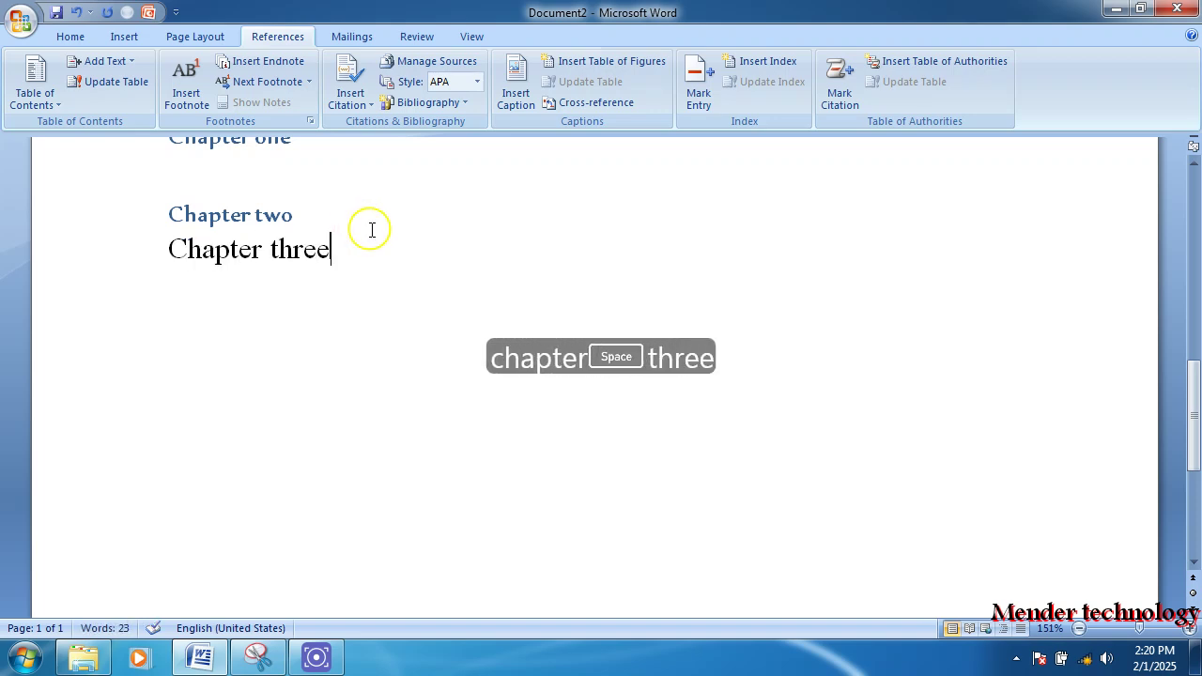
Apply the Heading 1 style to the "Chapter three" line.
drag(362, 257, 229, 247)
click(72, 37)
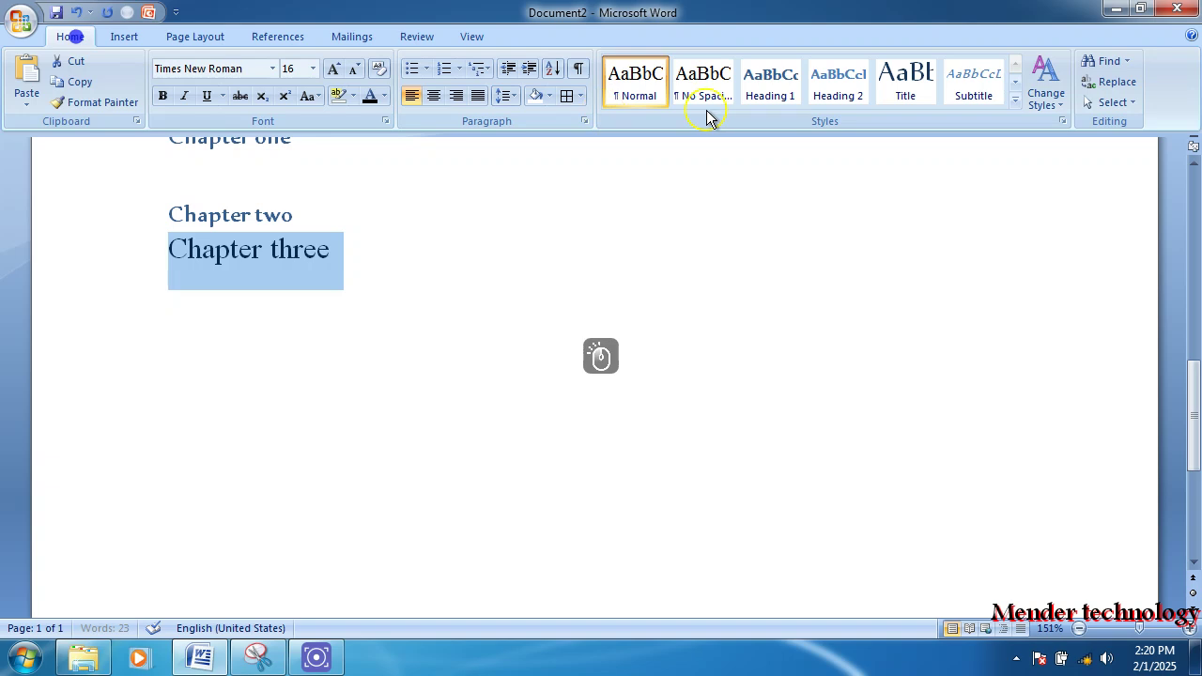
click(771, 81)
Update the entire table of contents, rather than page numbers only, to include the new chapter.
scroll(407, 296, up, 5)
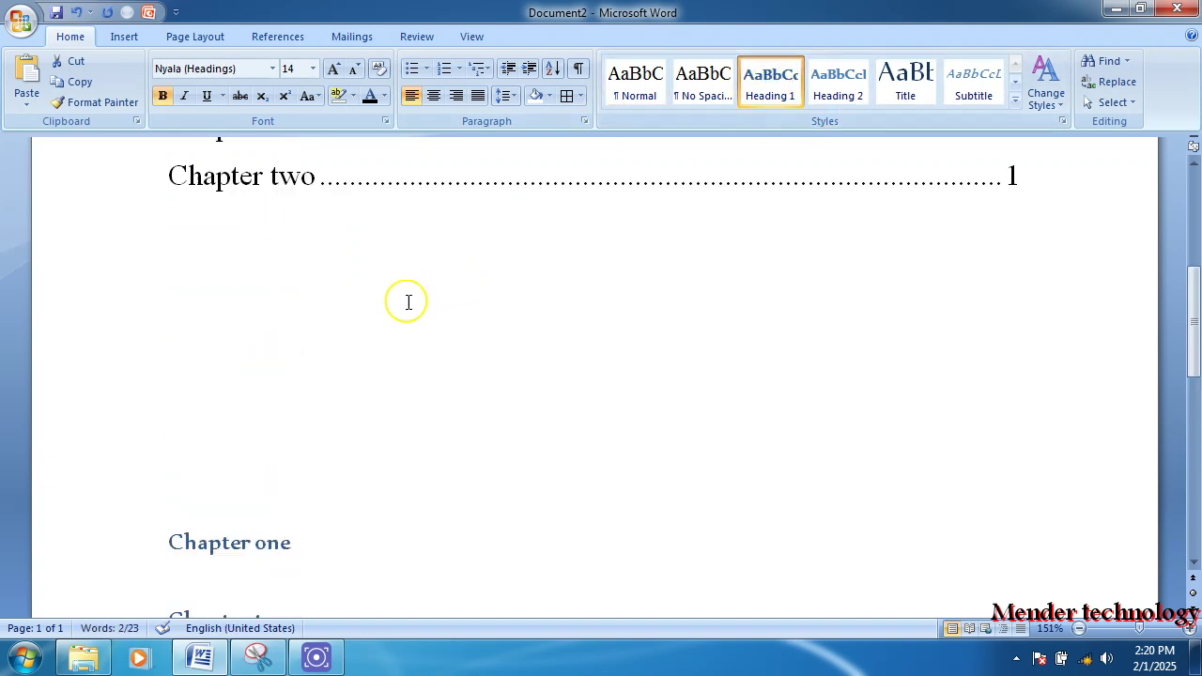
scroll(408, 302, up, 3)
click(309, 301)
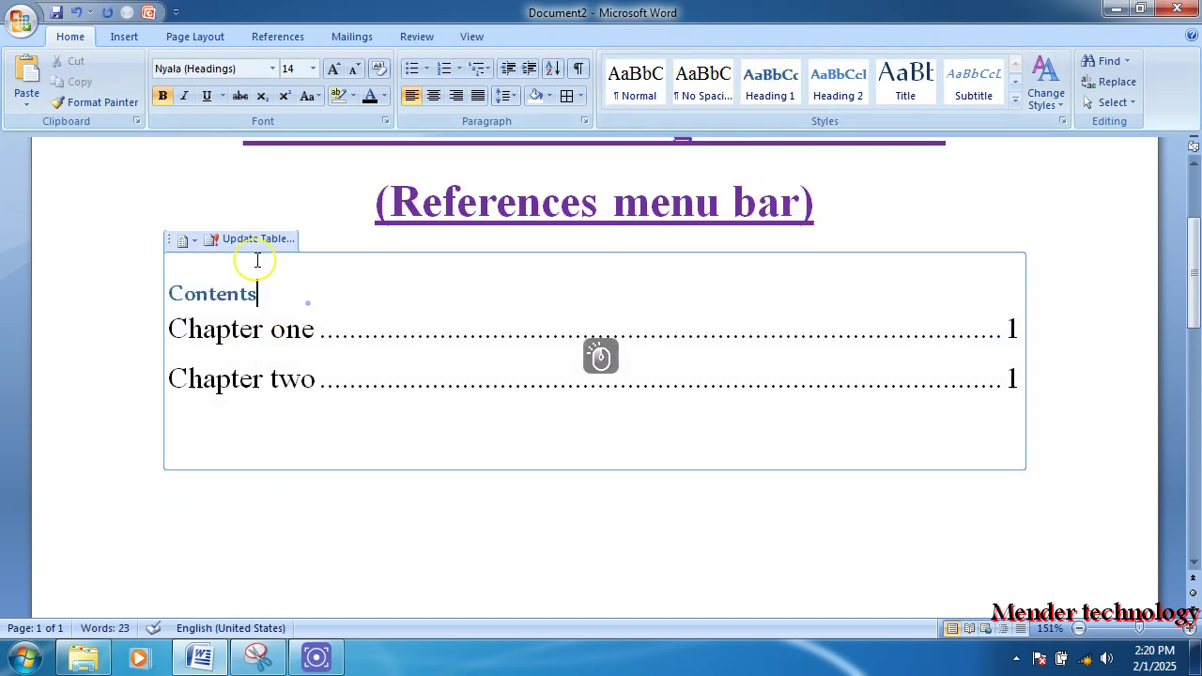
click(272, 37)
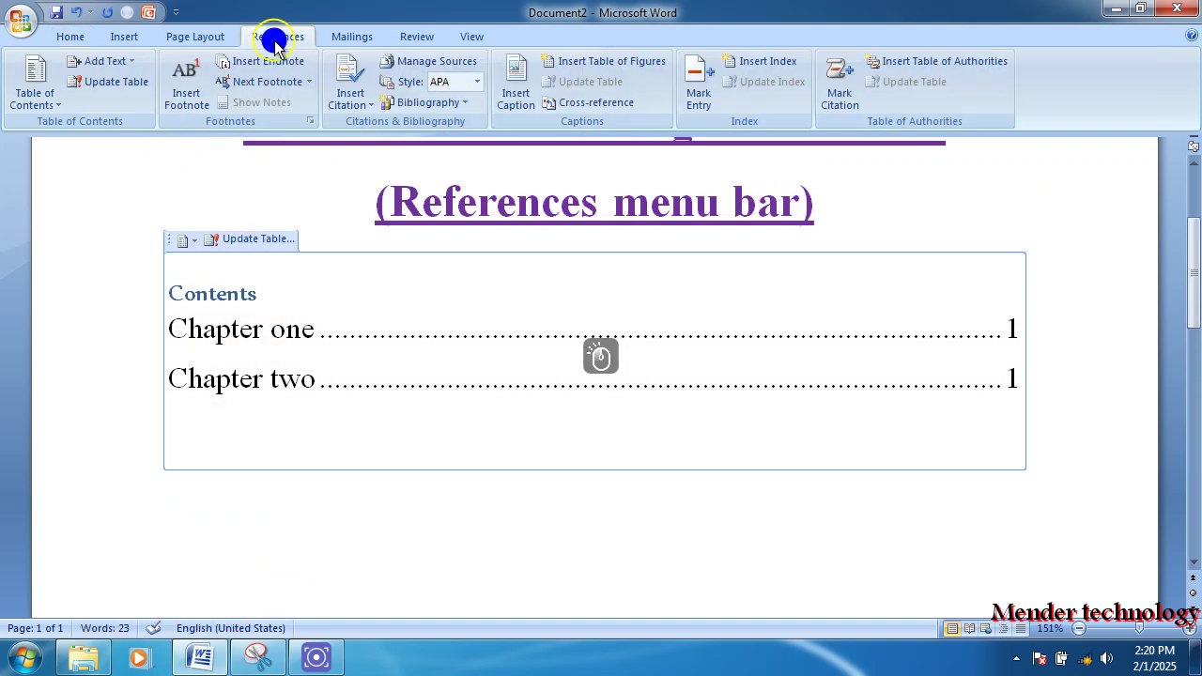
click(118, 87)
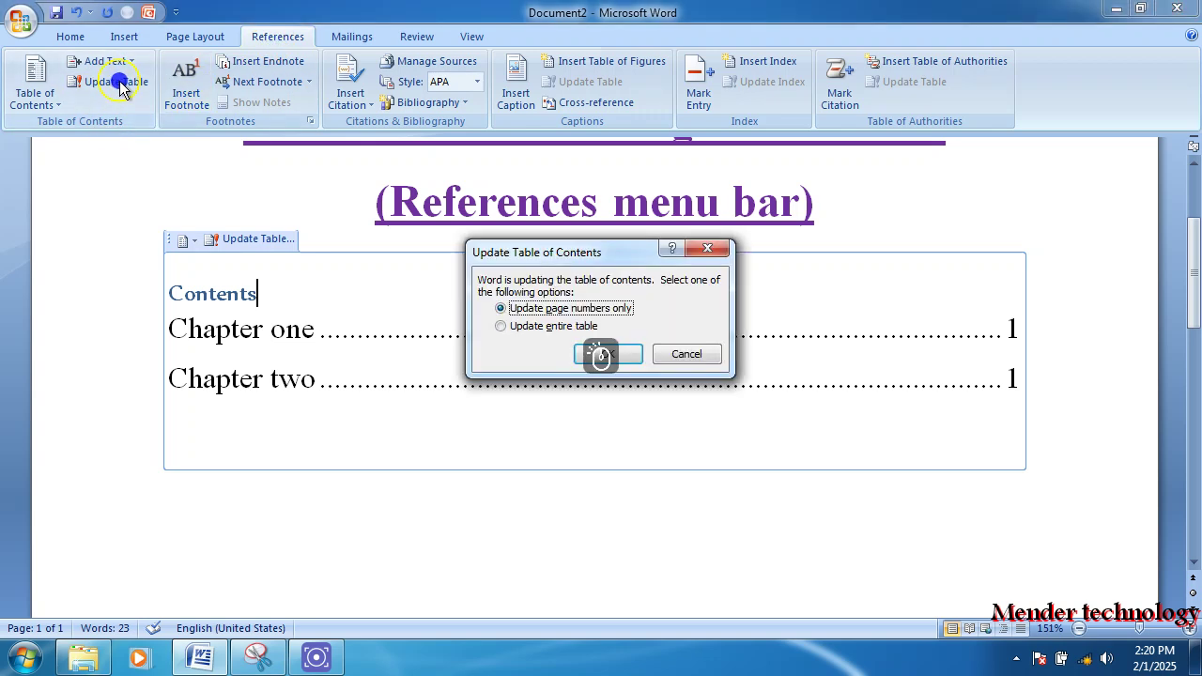
click(538, 329)
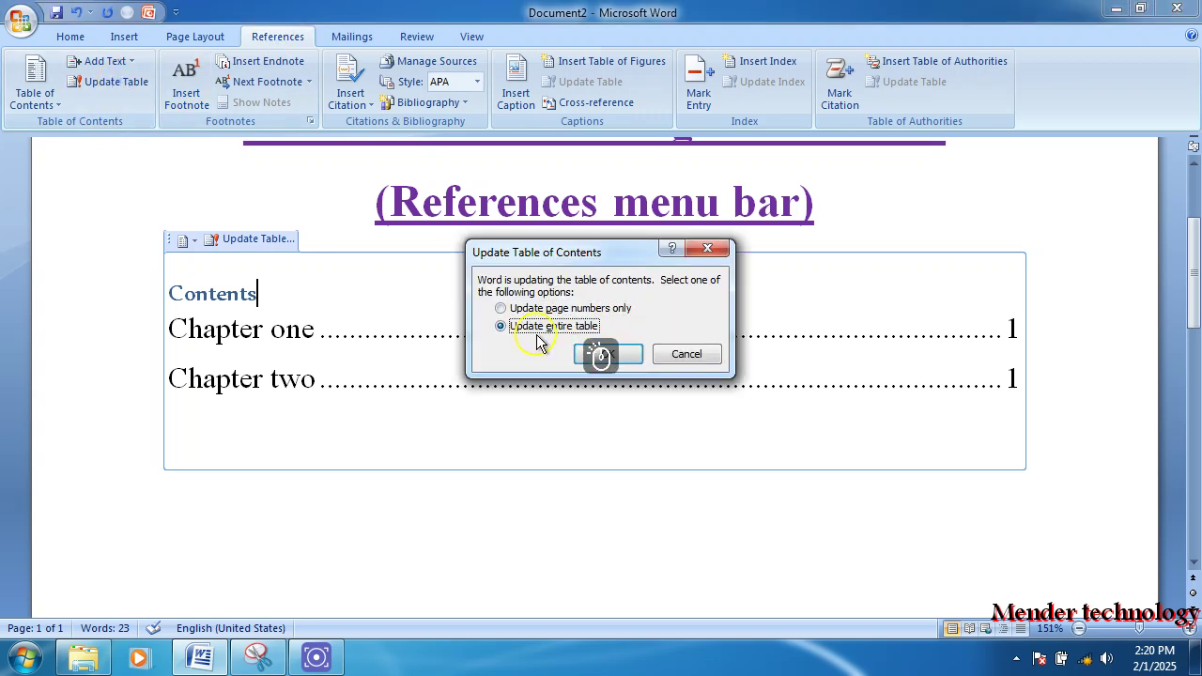
click(548, 310)
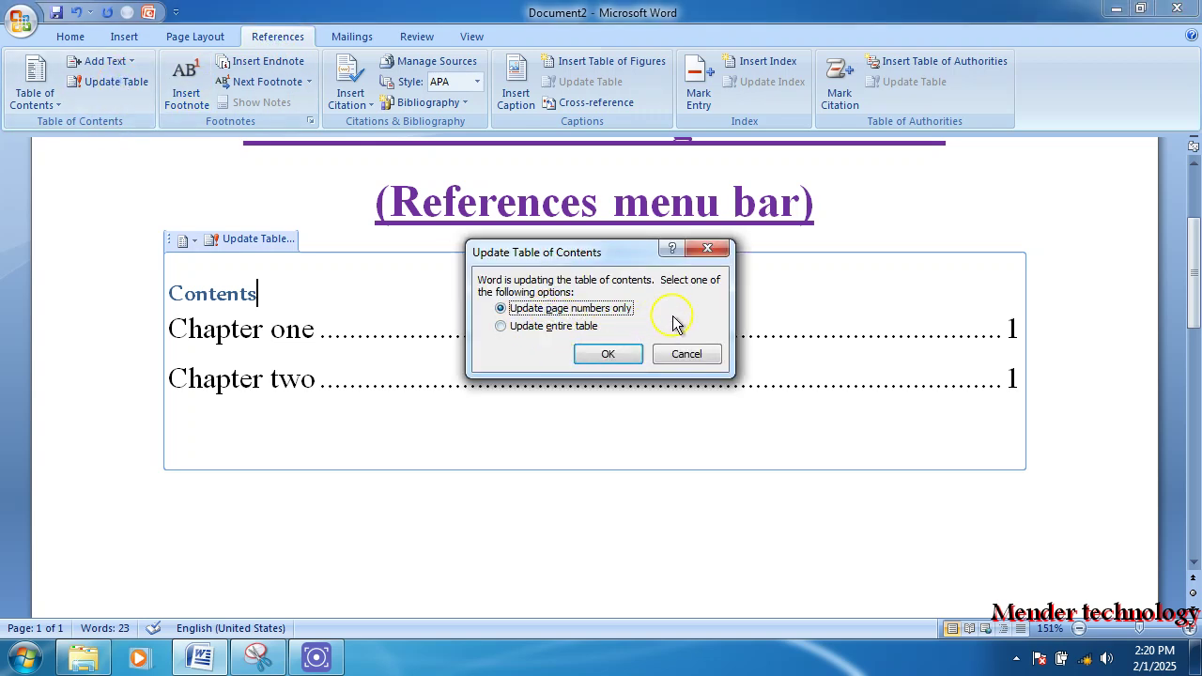
click(523, 327)
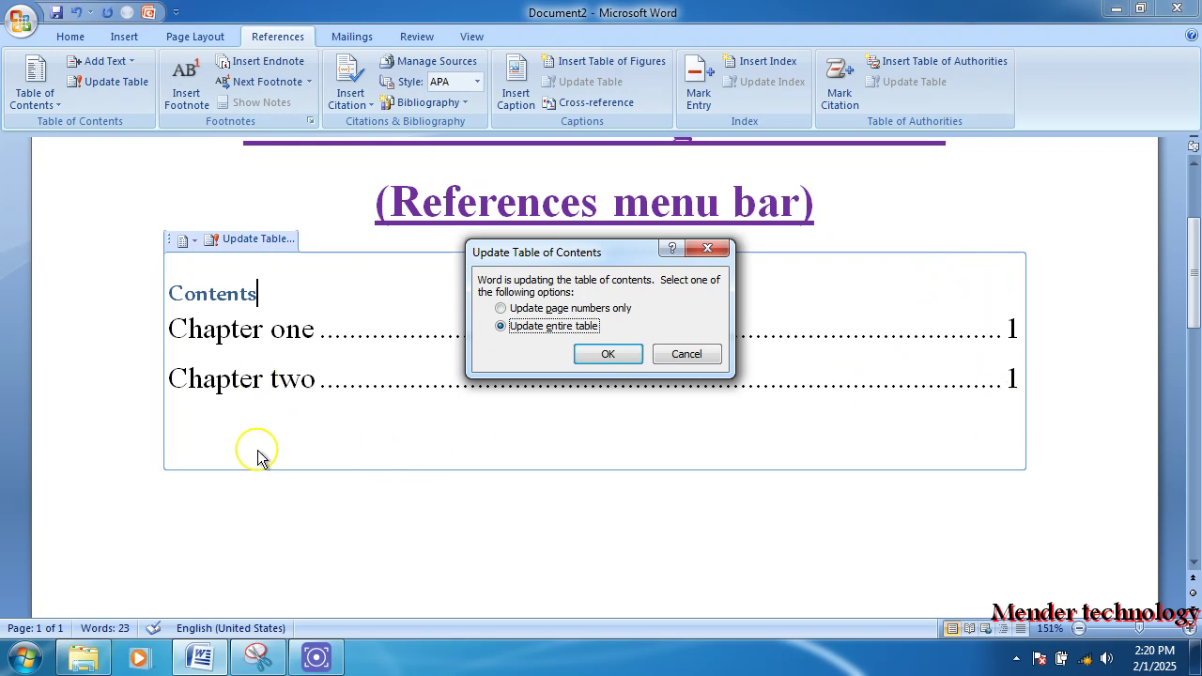
click(602, 357)
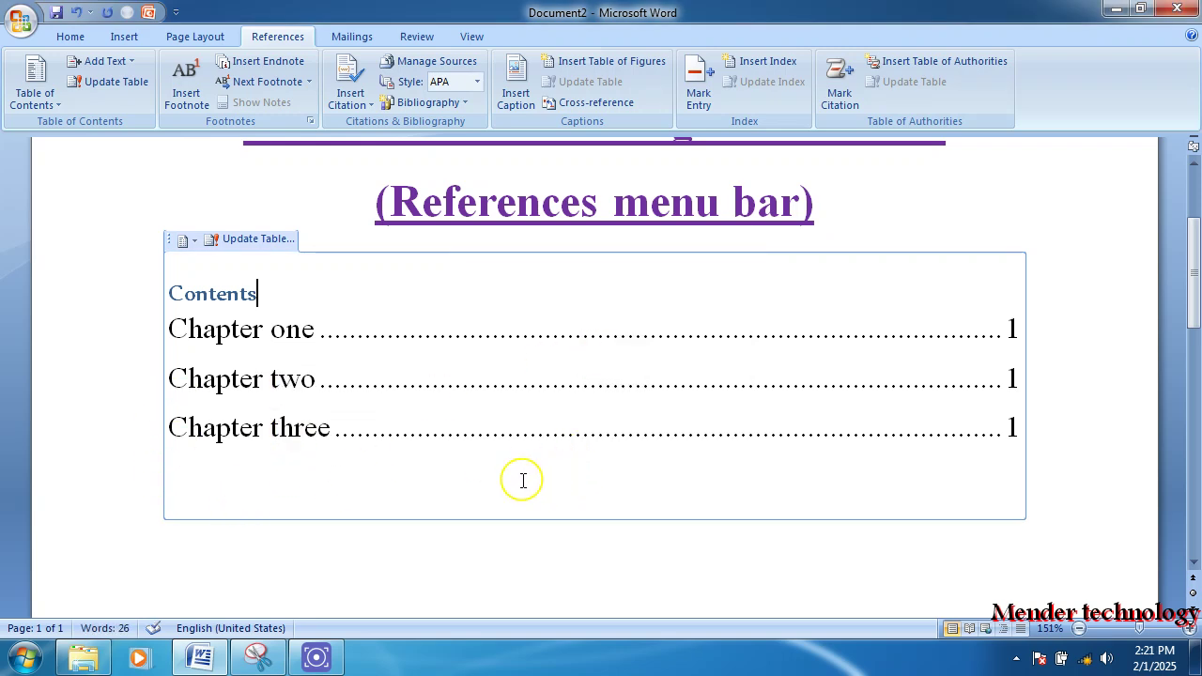
Assign Level 1 to the "Contents" title using Add Text for the table of contents.
scroll(518, 475, up, 3)
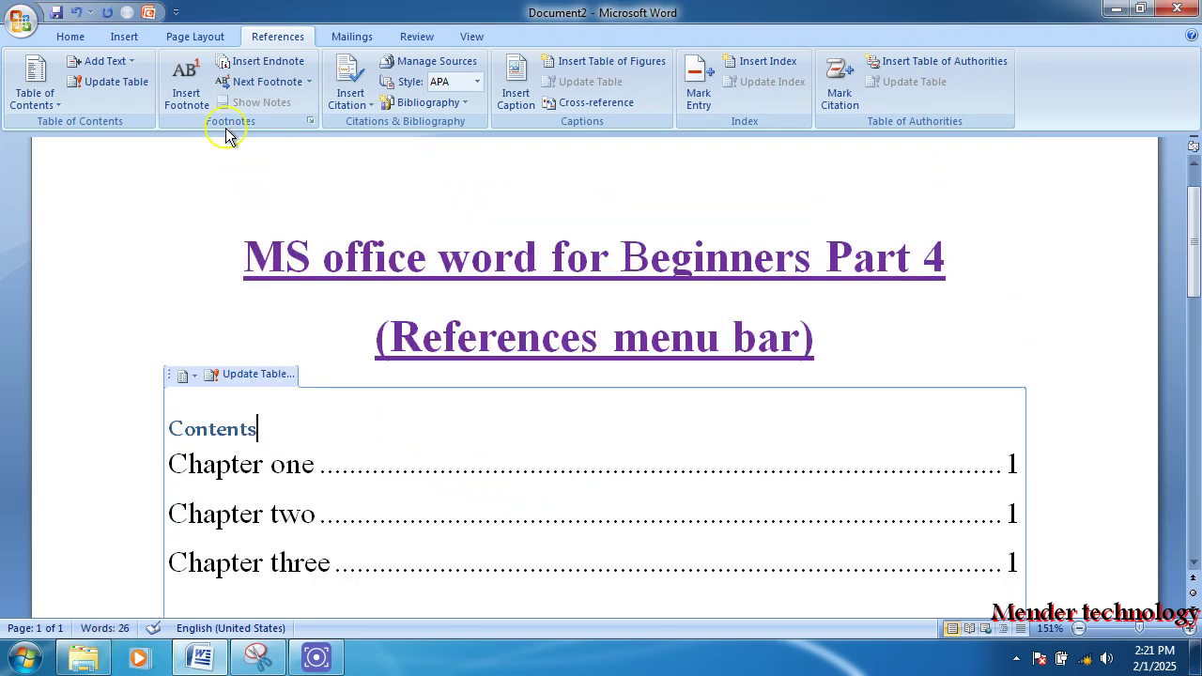
click(131, 64)
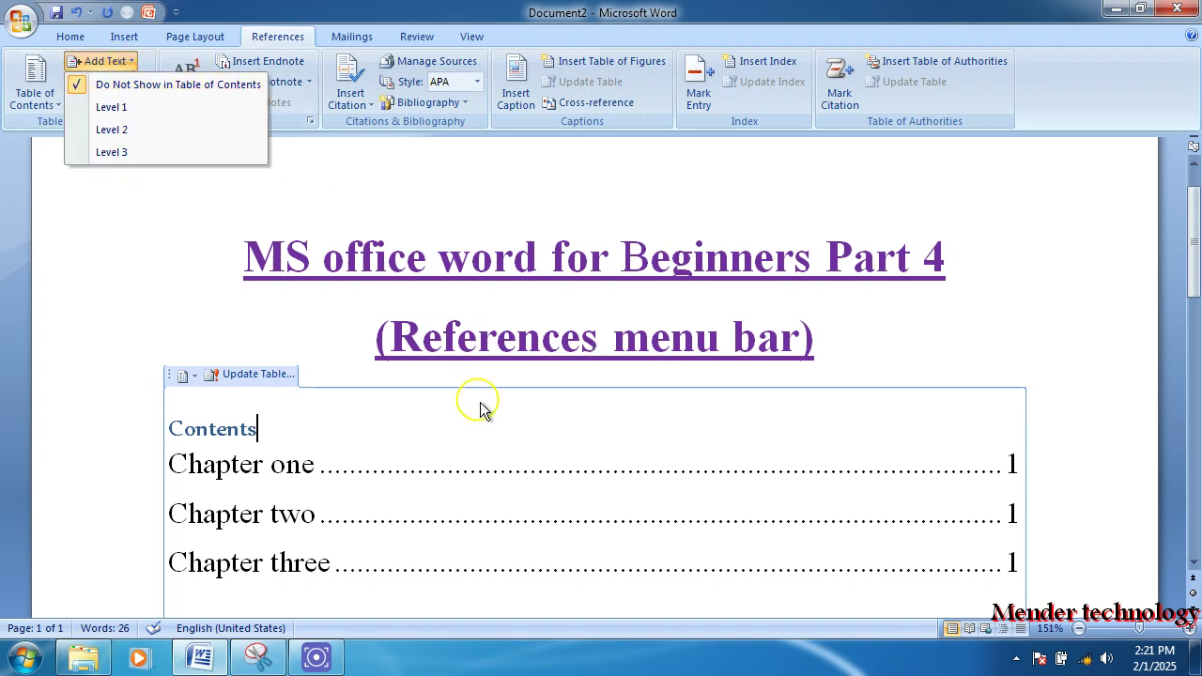
click(123, 107)
scroll(304, 385, down, 1)
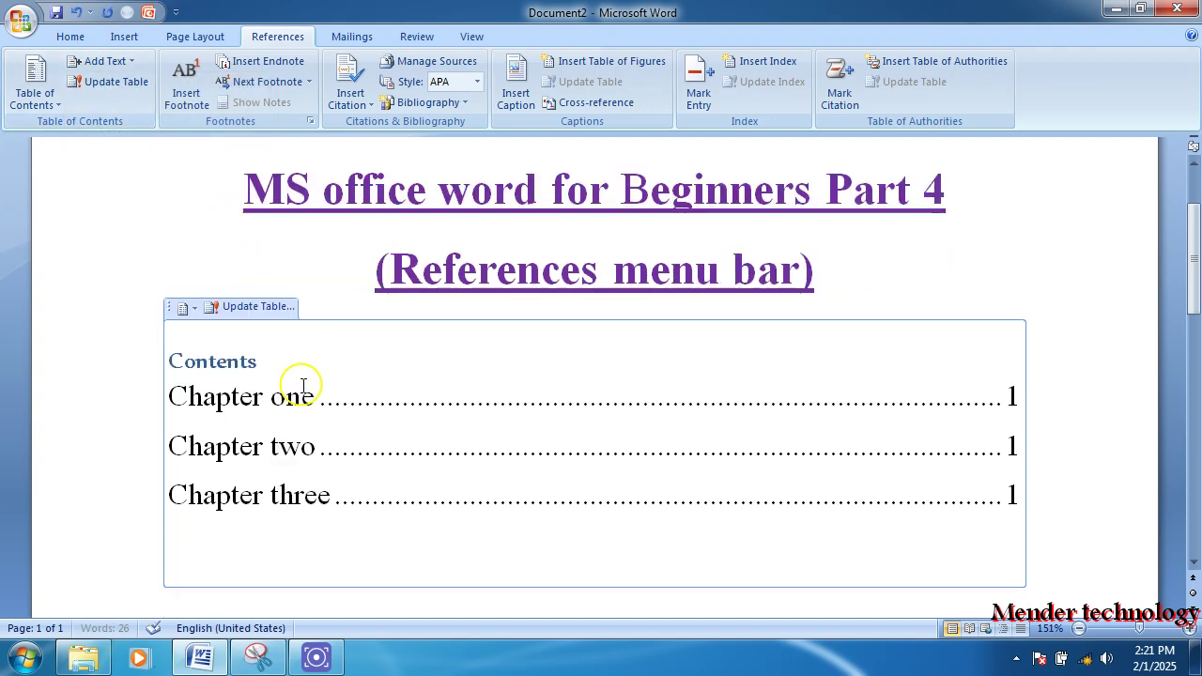
Insert a footnote in the blank area above the "Chapter one" heading with the text "This means".
scroll(282, 367, down, 5)
click(385, 433)
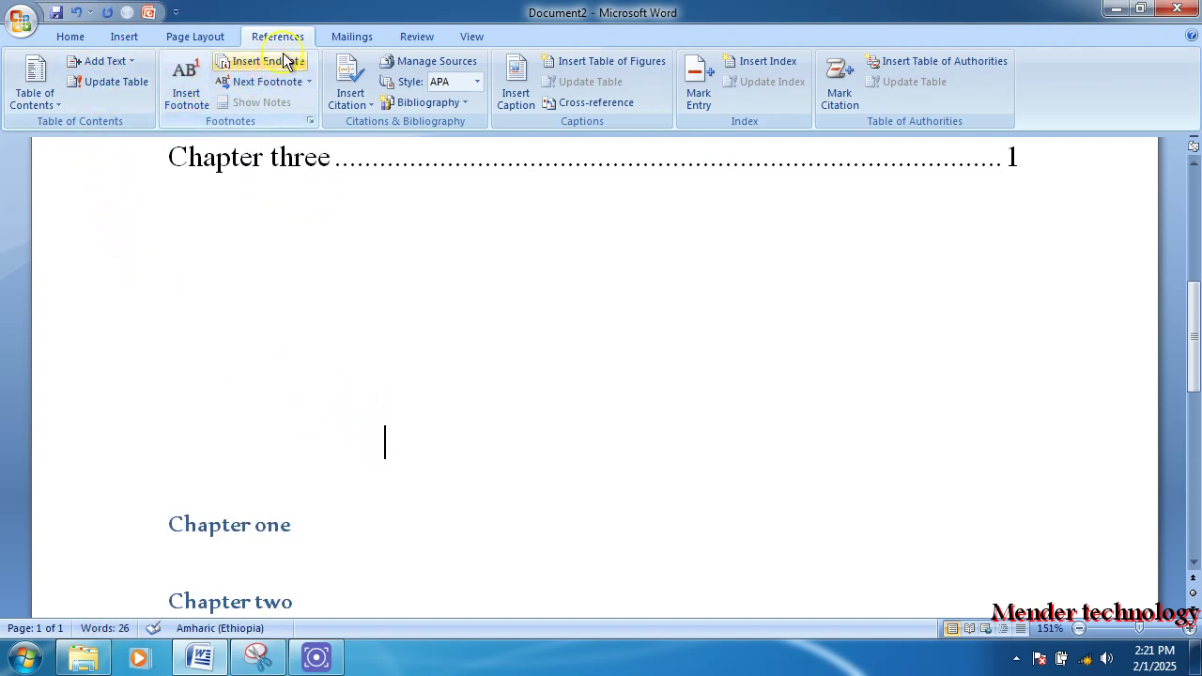
click(193, 105)
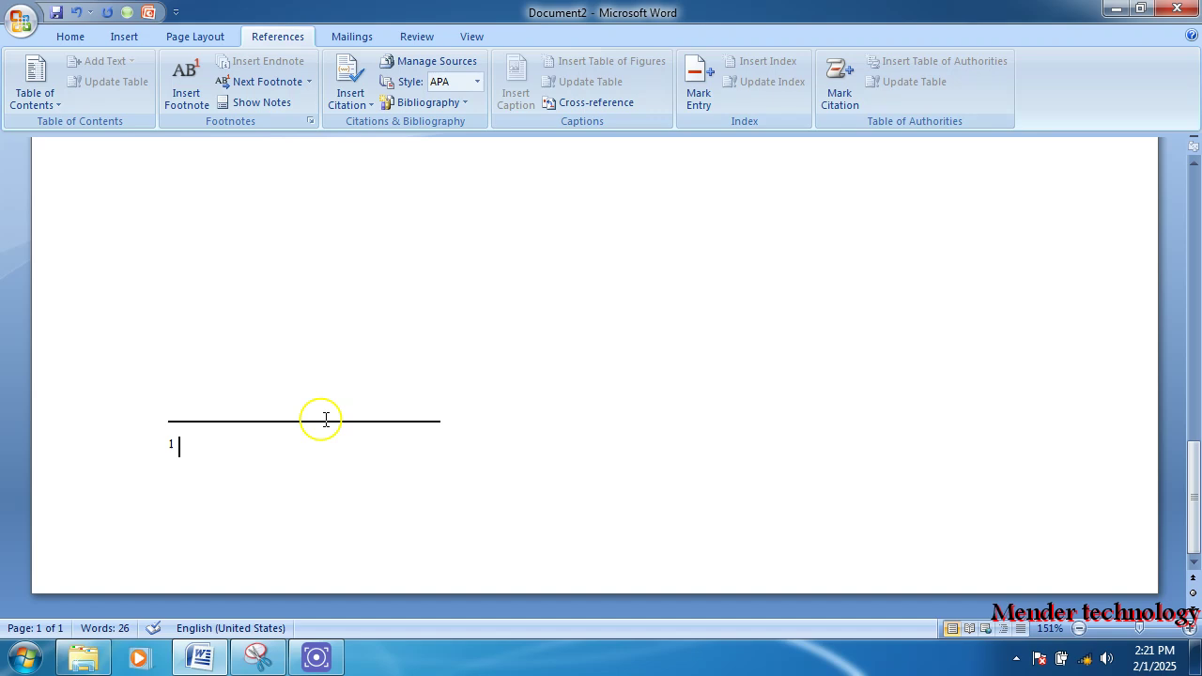
text(th)
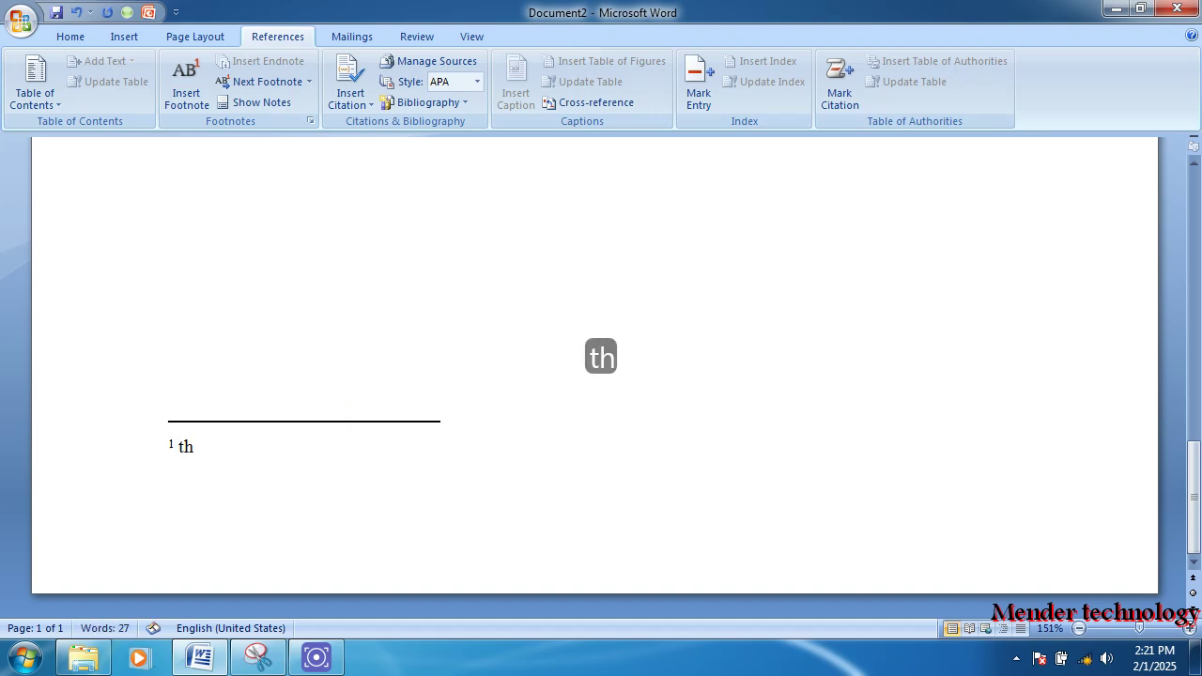
text(is means)
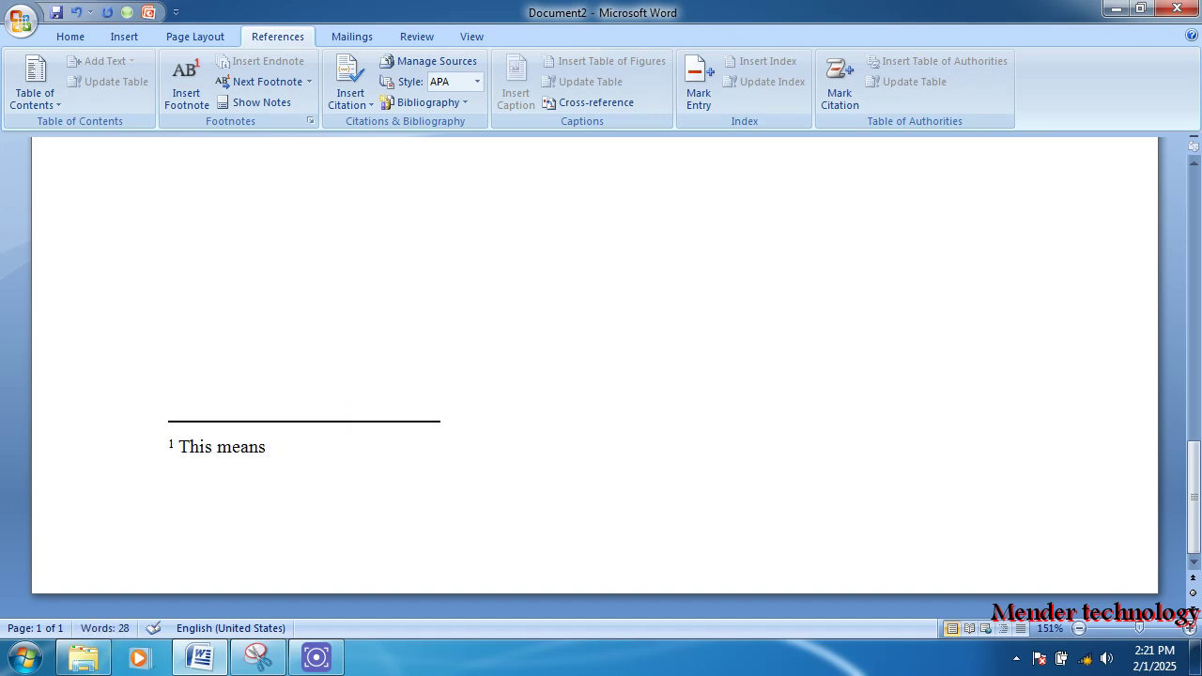
scroll(295, 381, up, 5)
scroll(344, 395, down, 5)
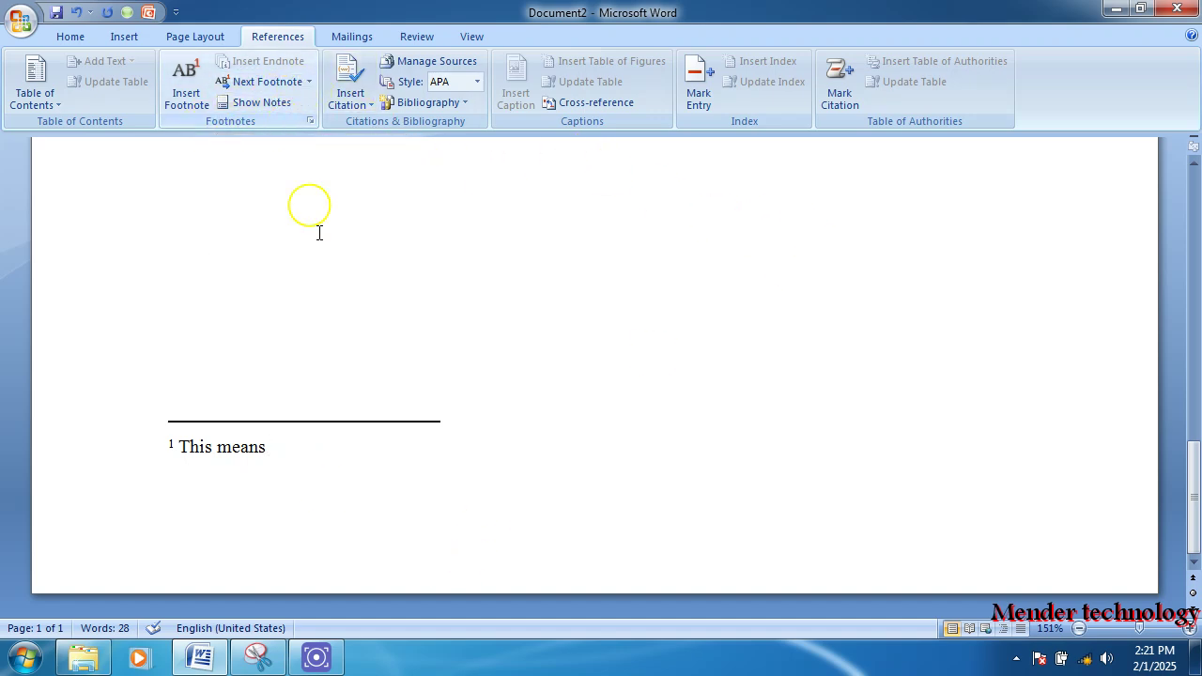
click(371, 105)
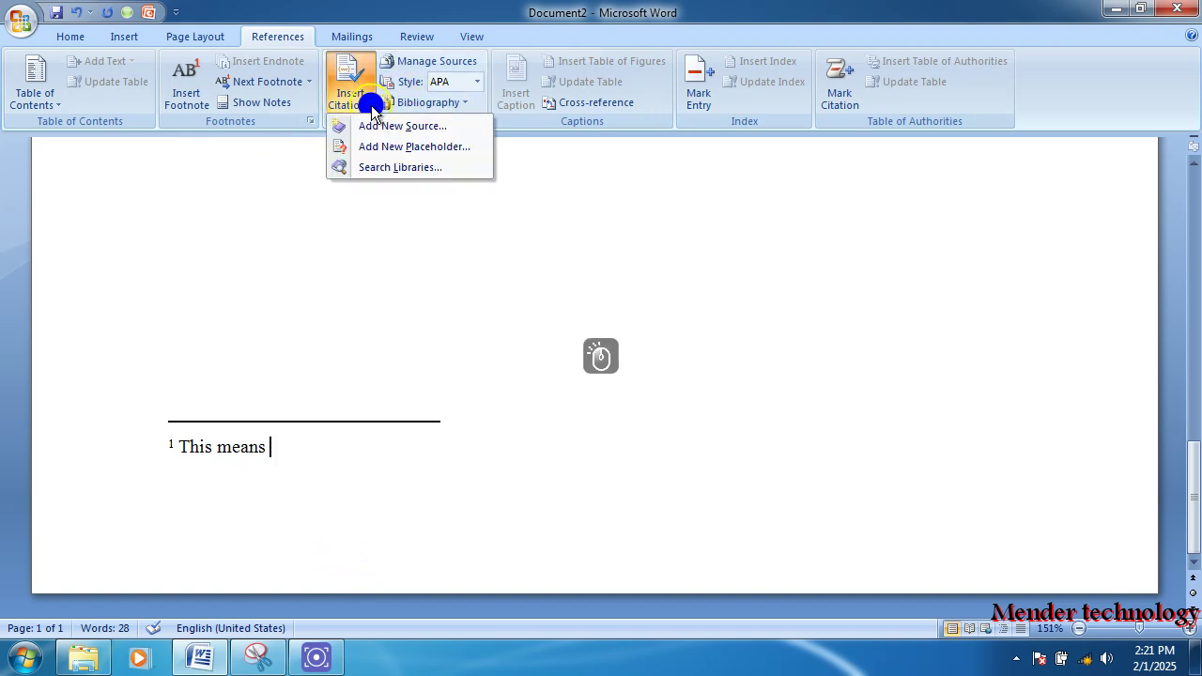
click(431, 134)
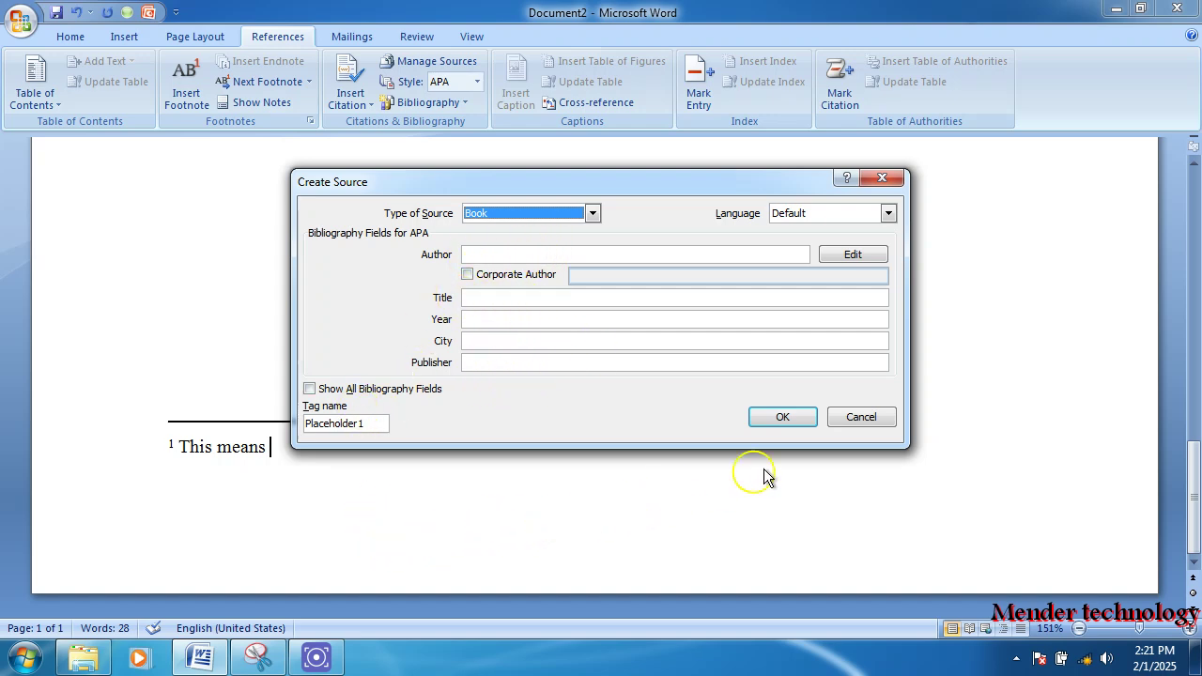
click(855, 418)
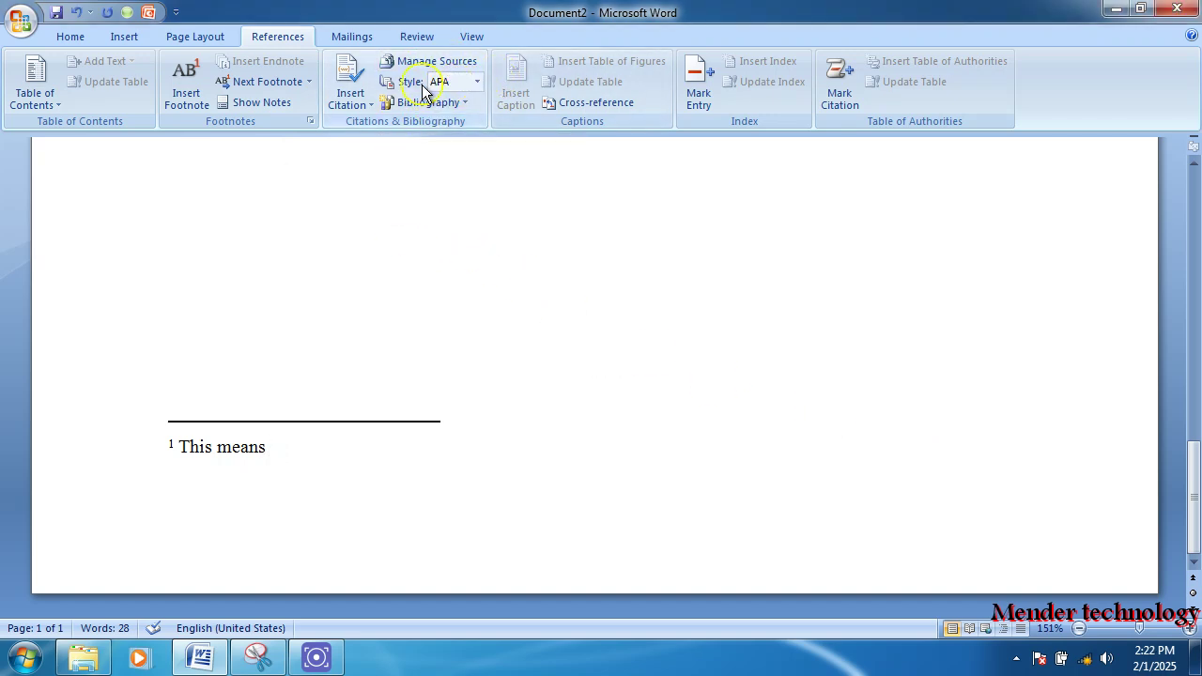
click(478, 83)
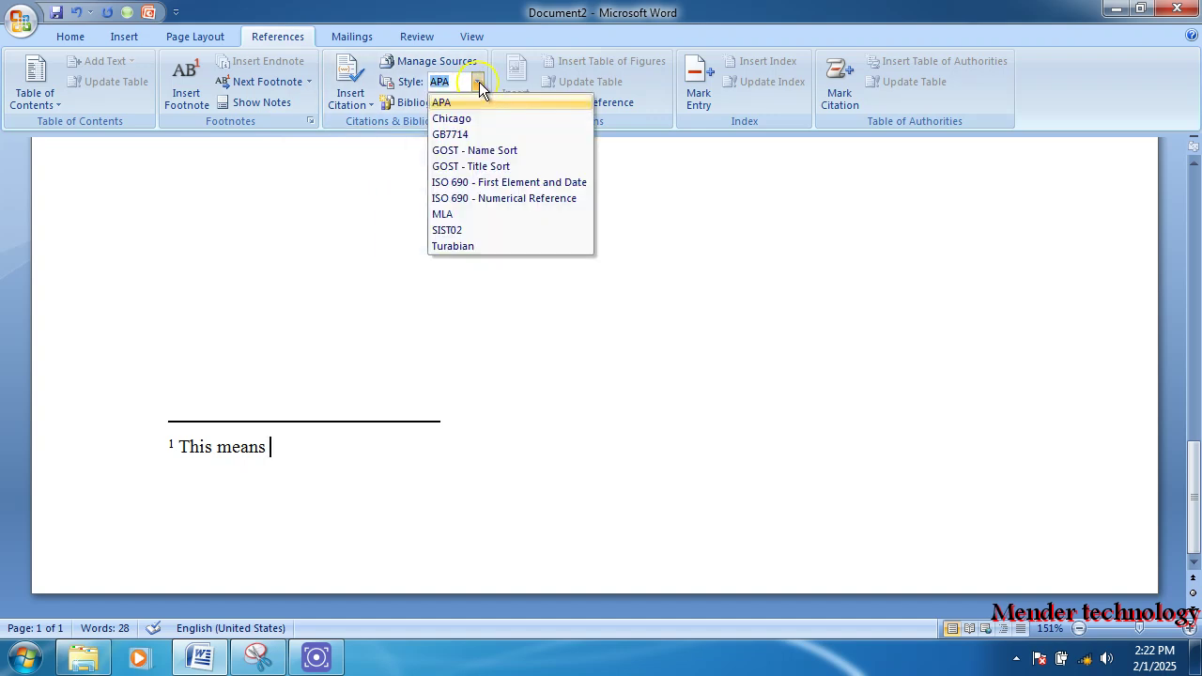
Insert a citation after "This means" in the footnote from a new Book source, leaving all its bibliography fields blank.
click(364, 105)
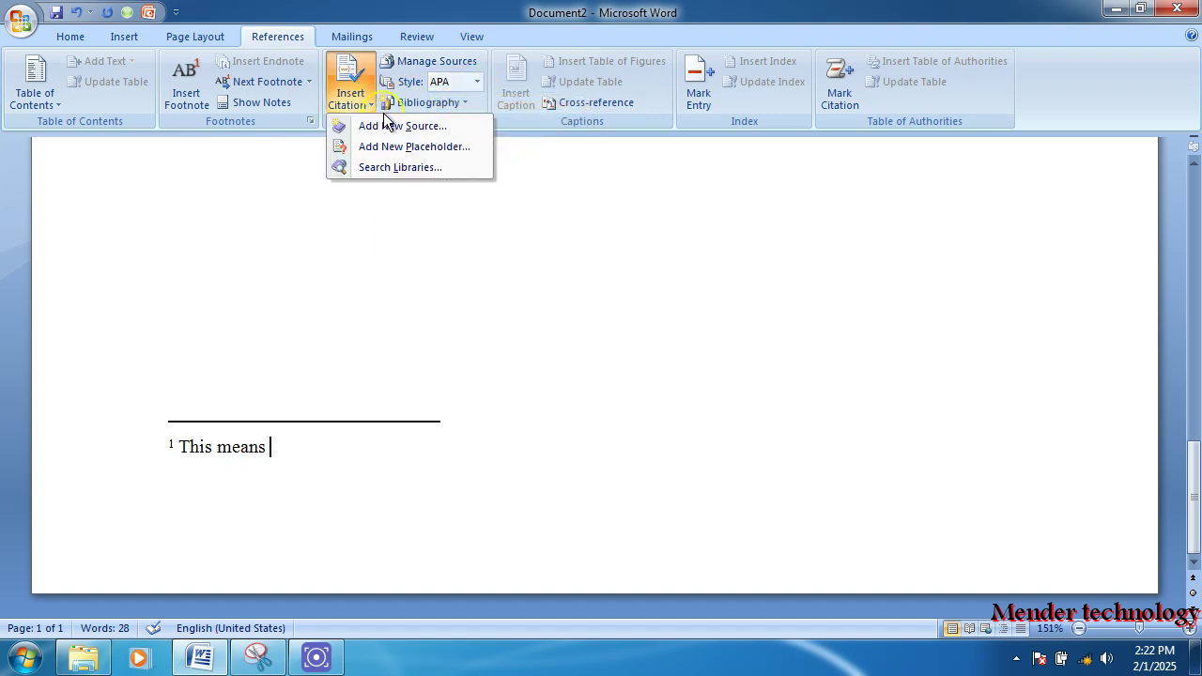
click(365, 98)
click(365, 102)
click(403, 124)
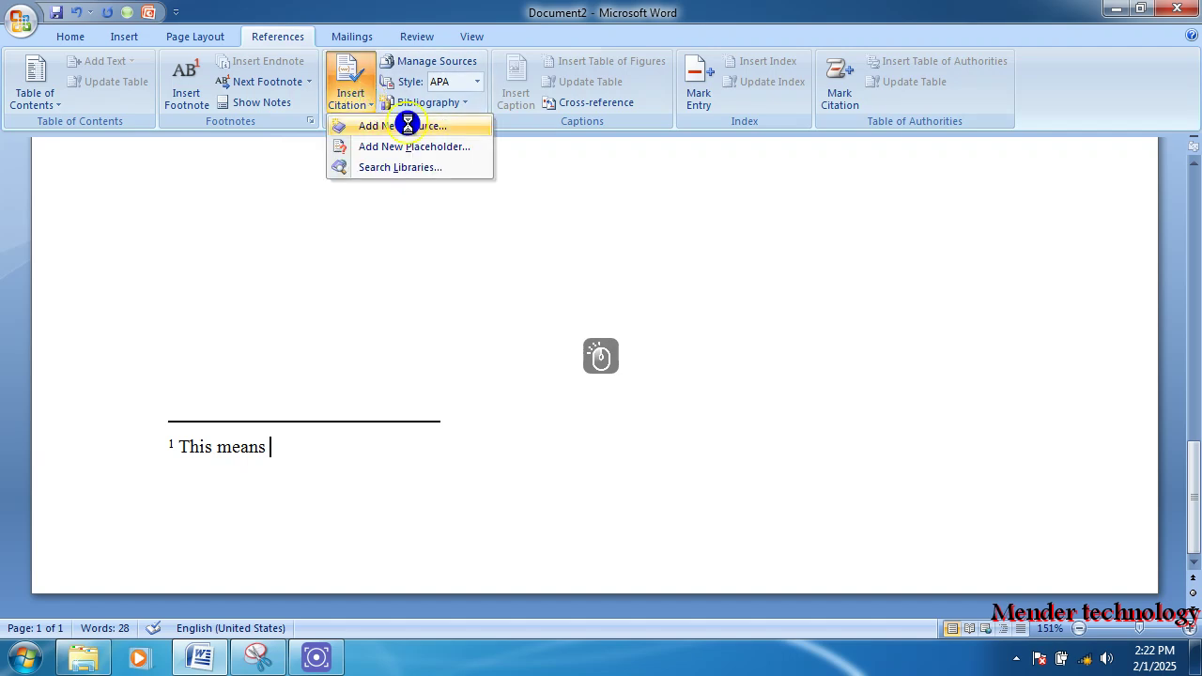
click(491, 254)
click(479, 297)
click(486, 319)
click(483, 341)
click(484, 364)
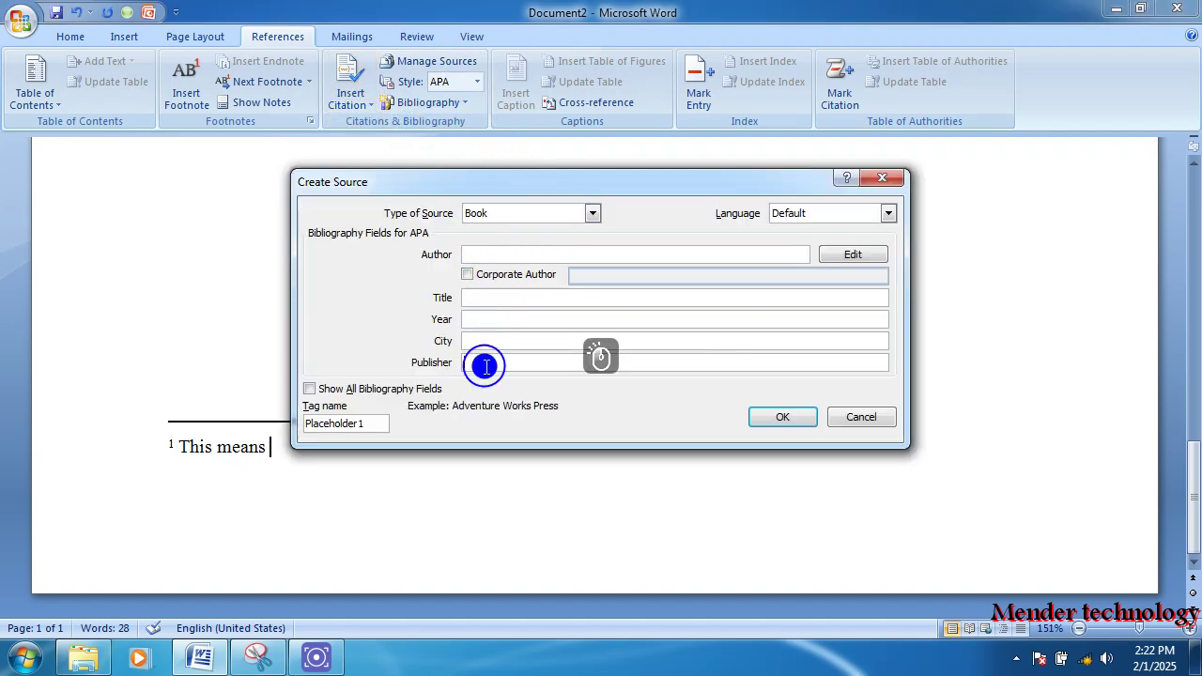
click(782, 419)
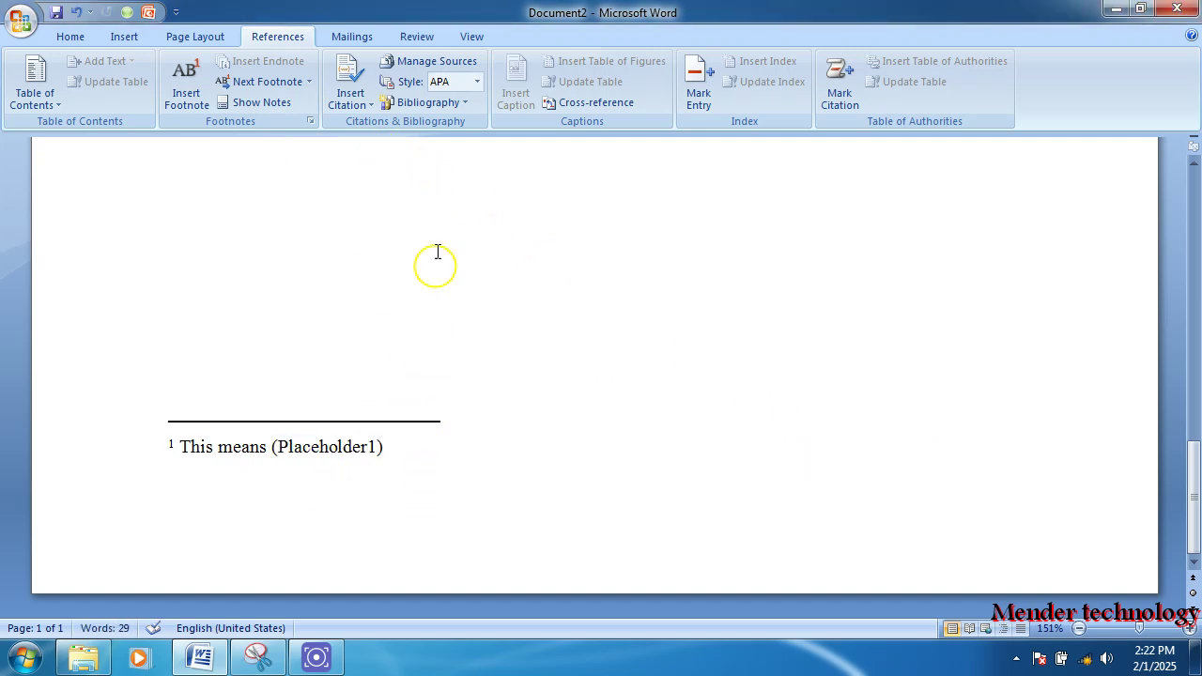
Start another new Book source for a footnote citation, entering the author's name and the title "This my thesis".
click(365, 102)
click(421, 160)
click(516, 256)
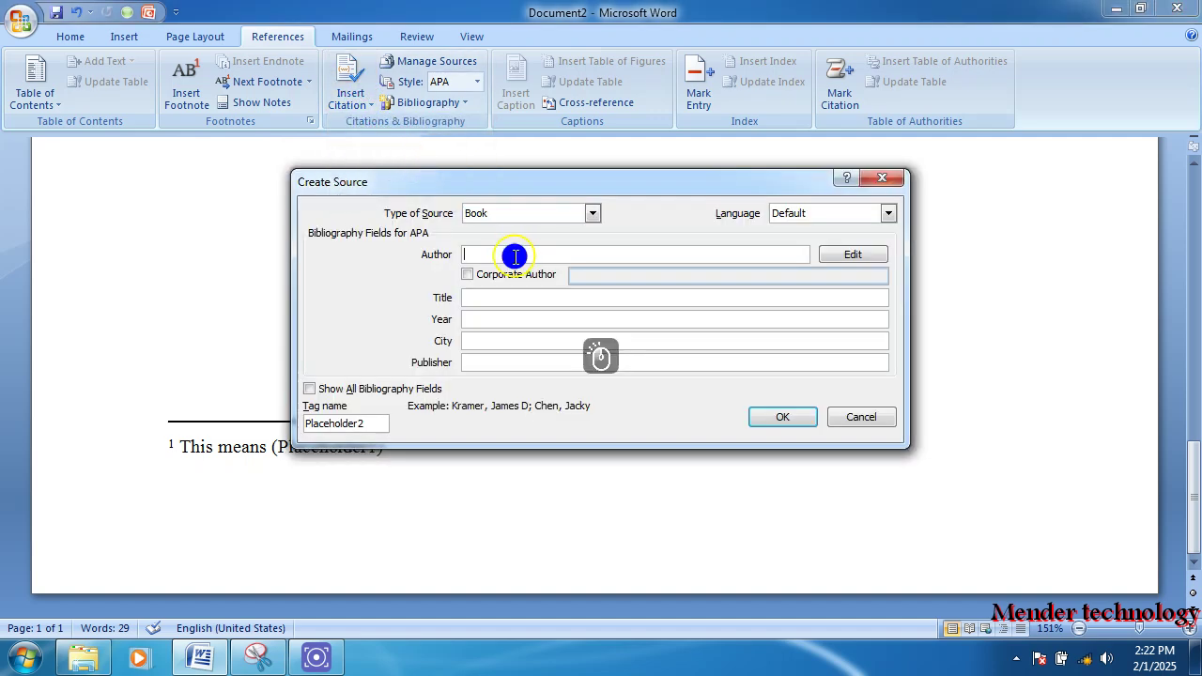
text(Anna)
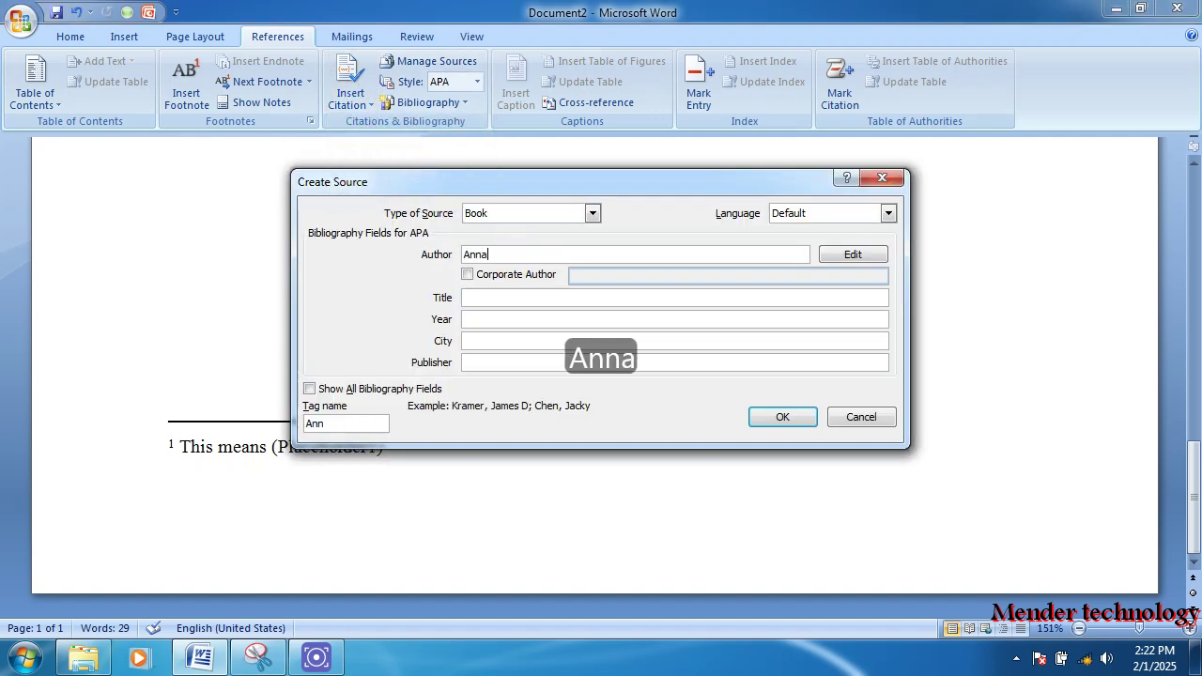
click(483, 298)
text(This my thesis m)
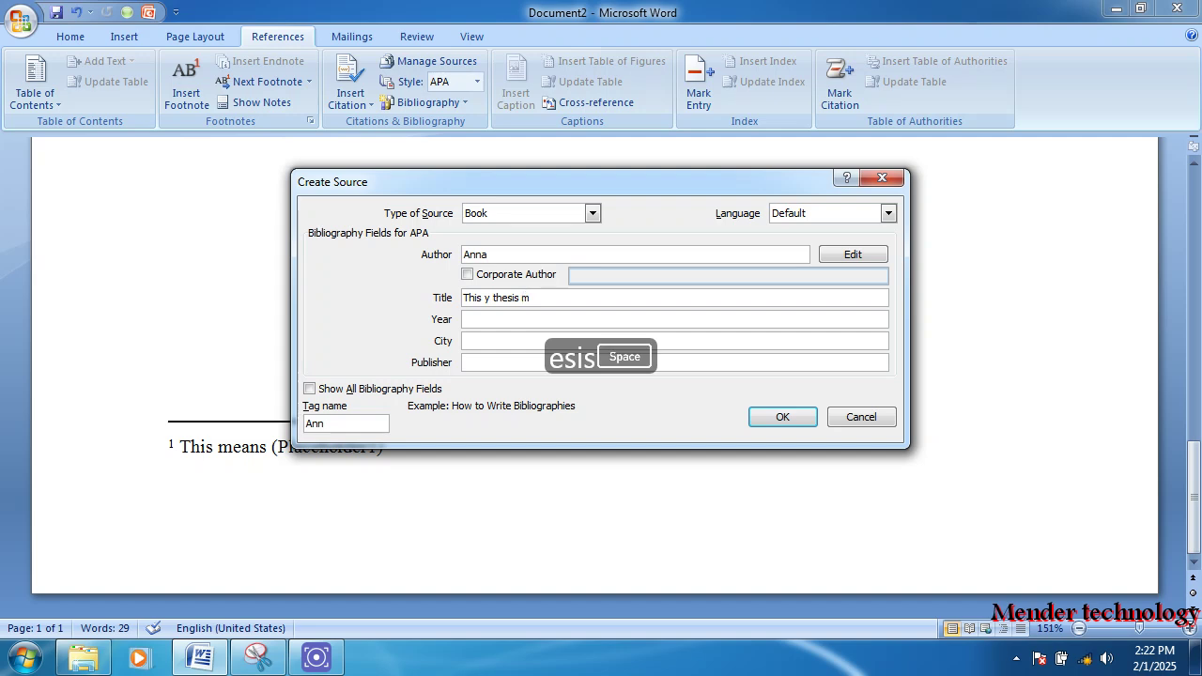
click(530, 297)
key(BackSpace)
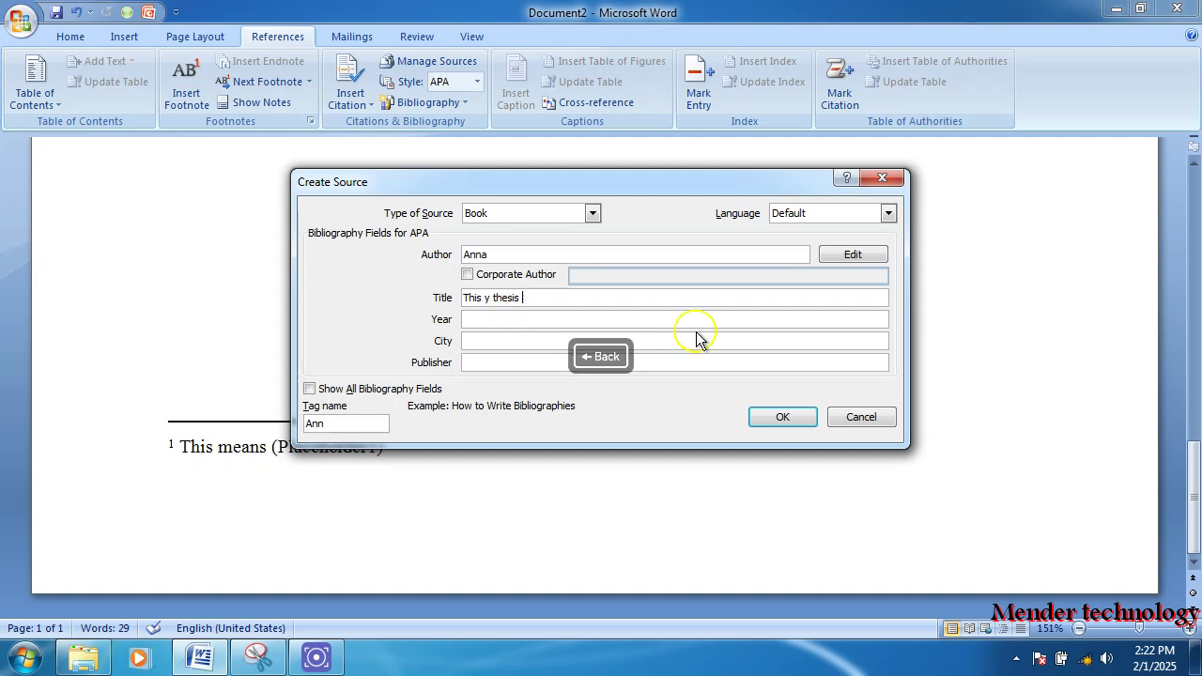
key(BackSpace)
click(484, 297)
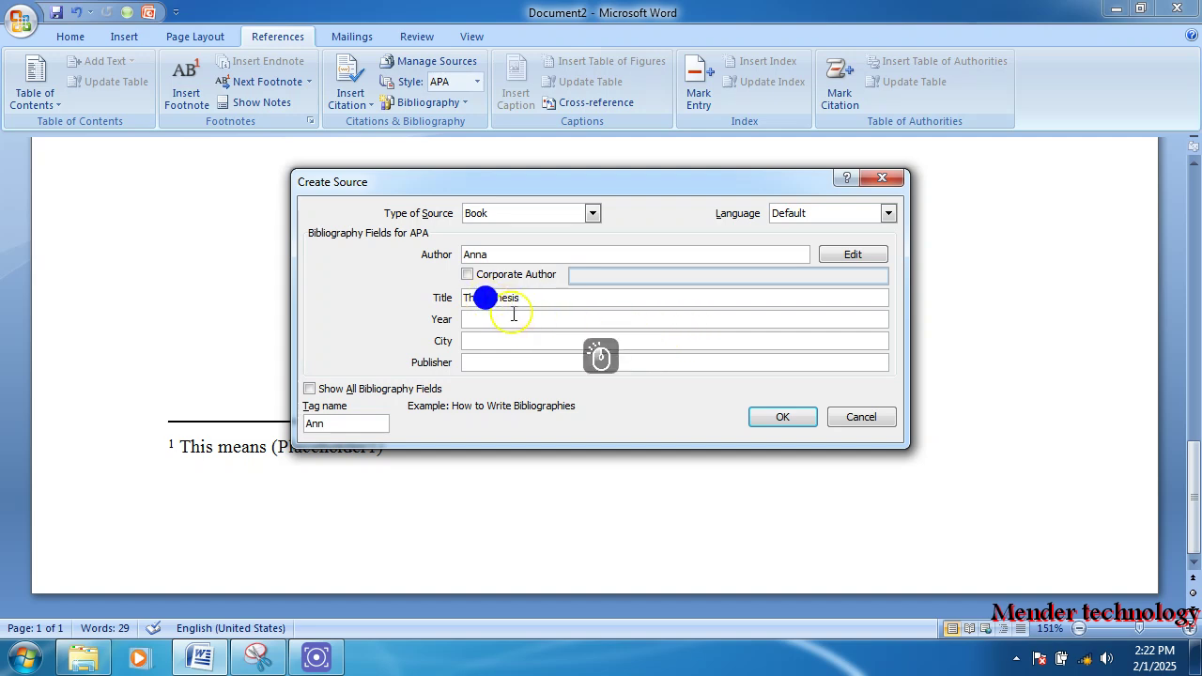
text(my)
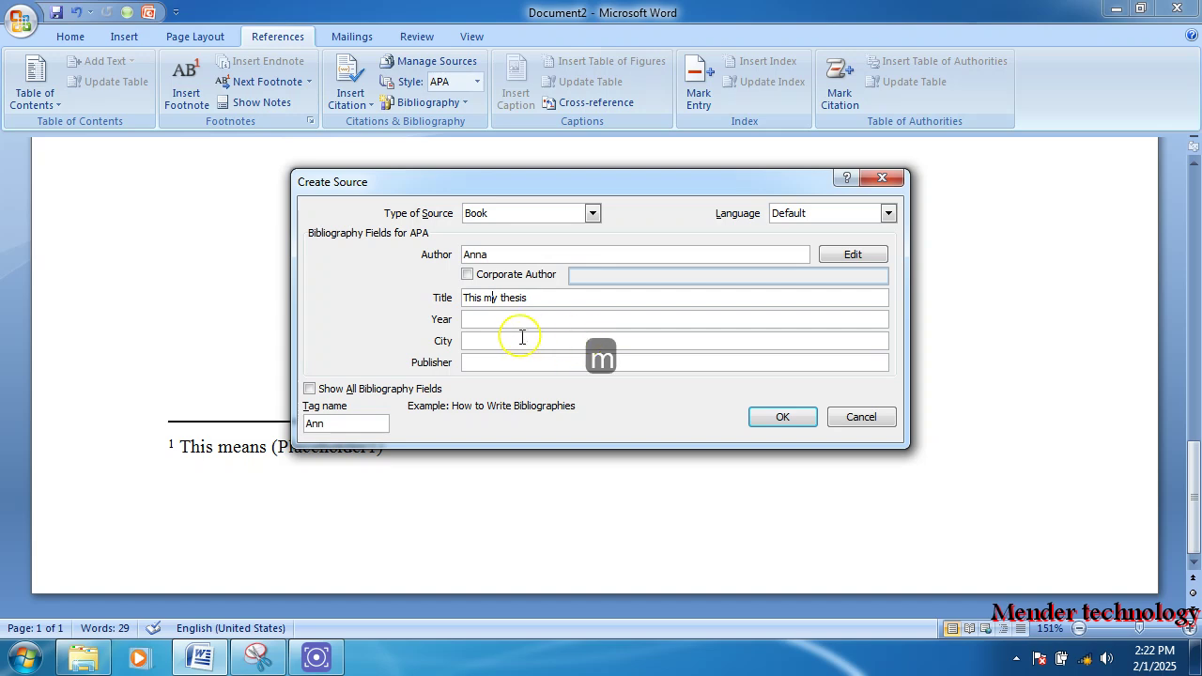
Complete the source with year 2024, city "axum" and the publisher's name, and insert its citation in the footnote.
click(478, 319)
text(2024)
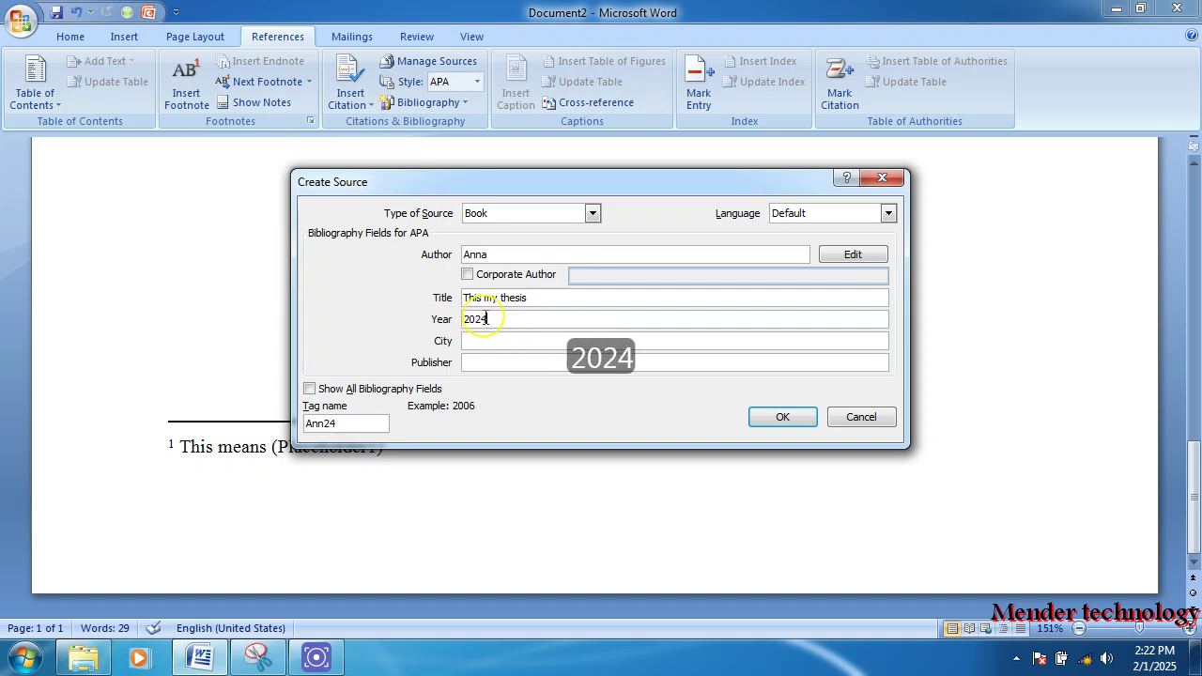
click(498, 340)
text(axum)
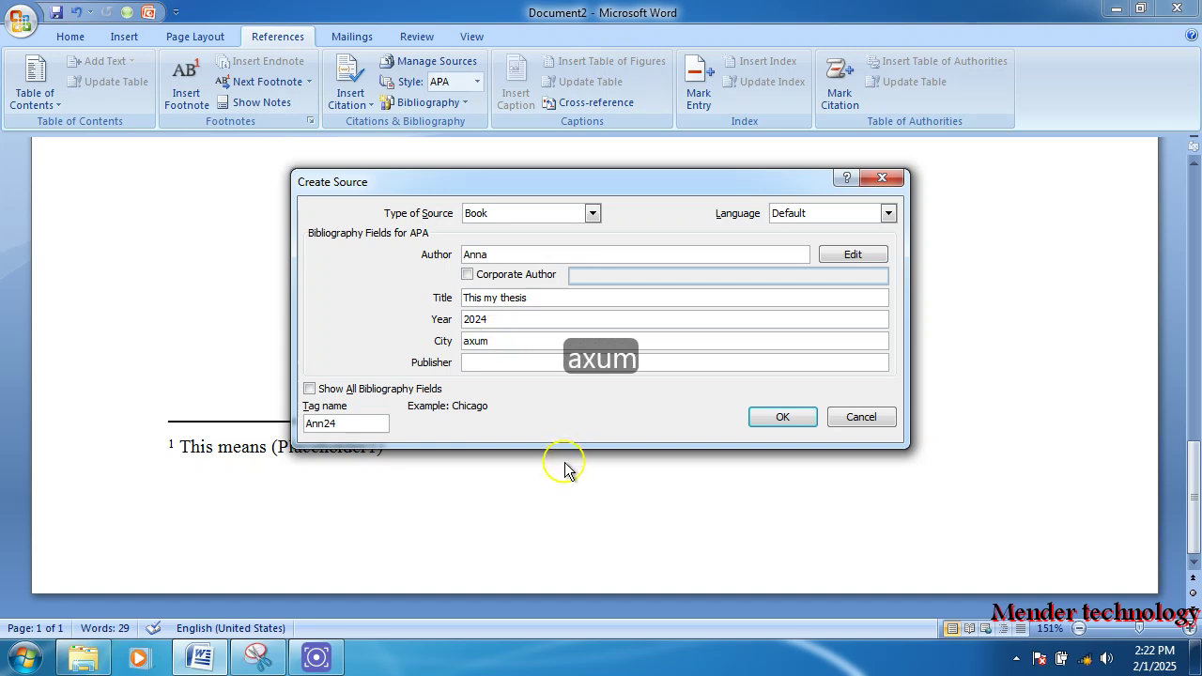
click(470, 361)
text(anna)
click(785, 413)
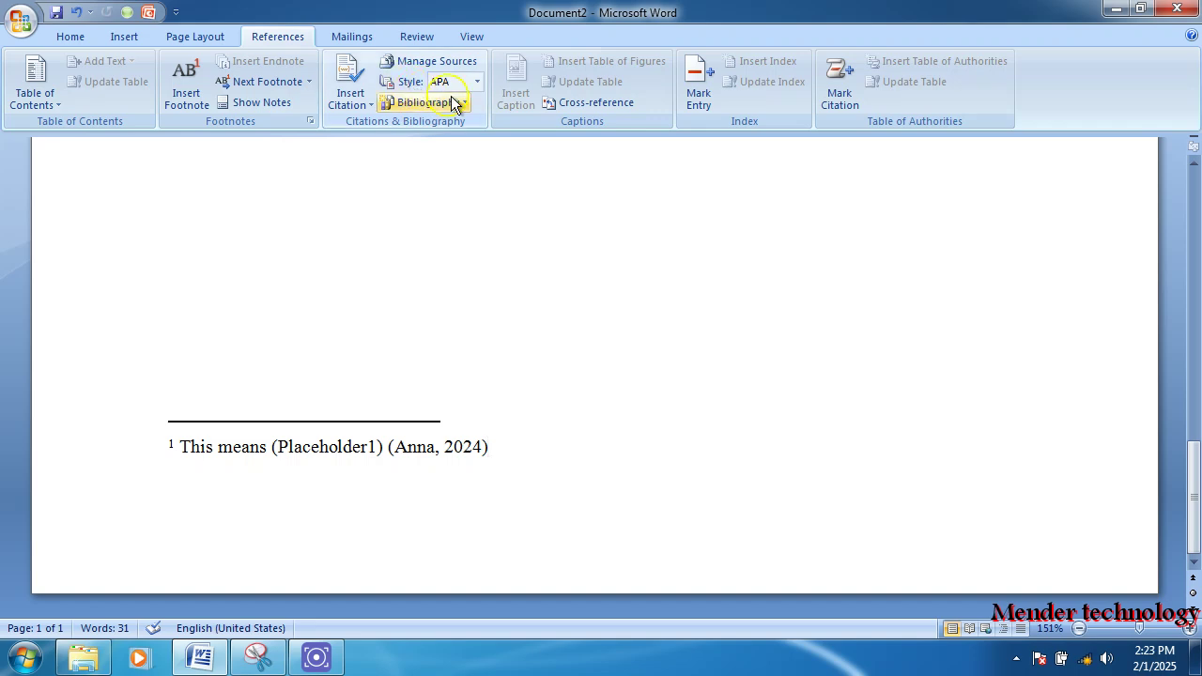
Choose the APA citation style and insert a built-in bibliography after the footnote's citations.
click(476, 82)
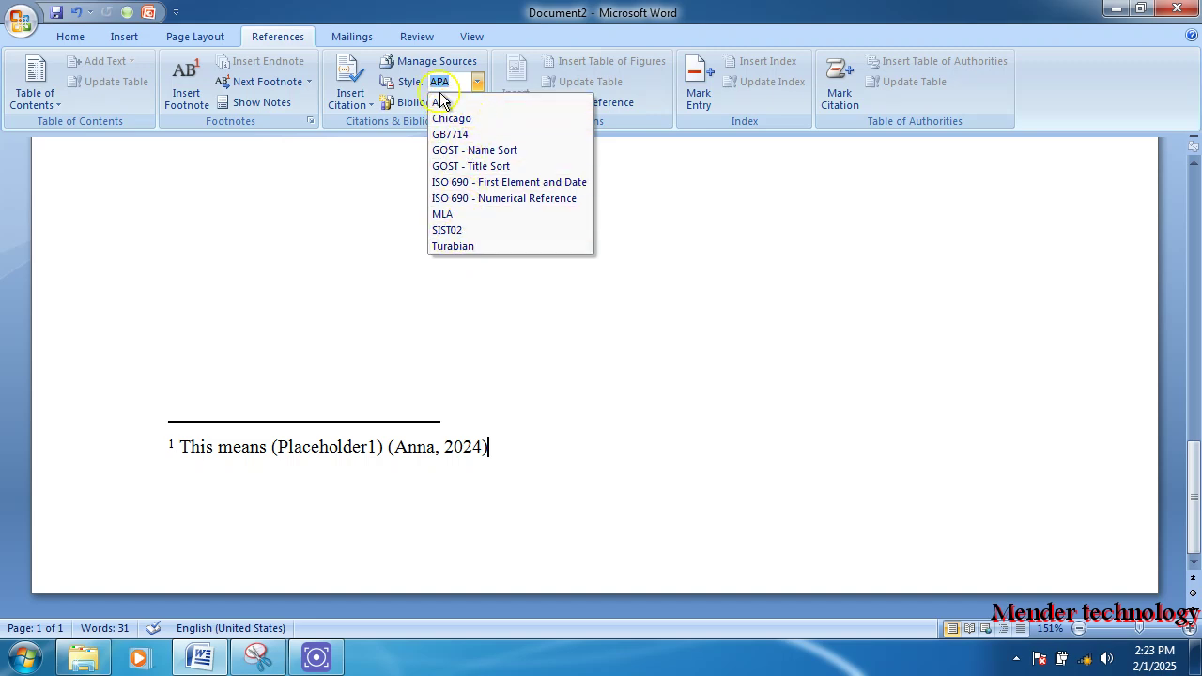
click(442, 101)
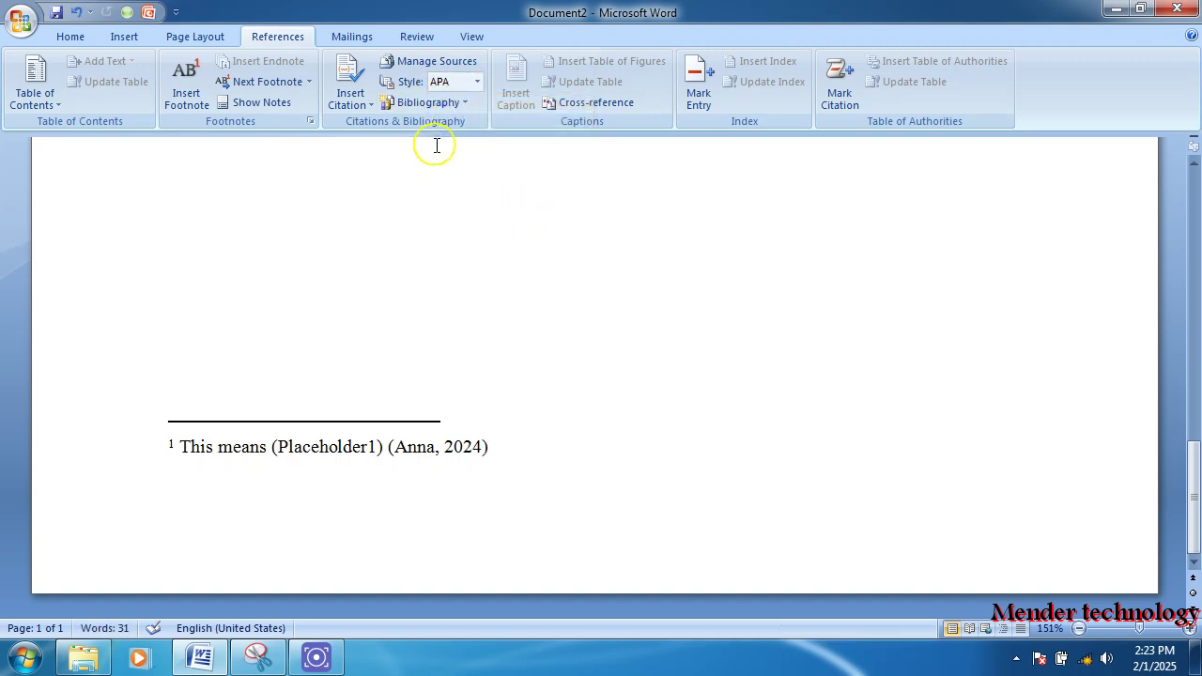
click(438, 103)
click(439, 103)
click(438, 101)
click(456, 126)
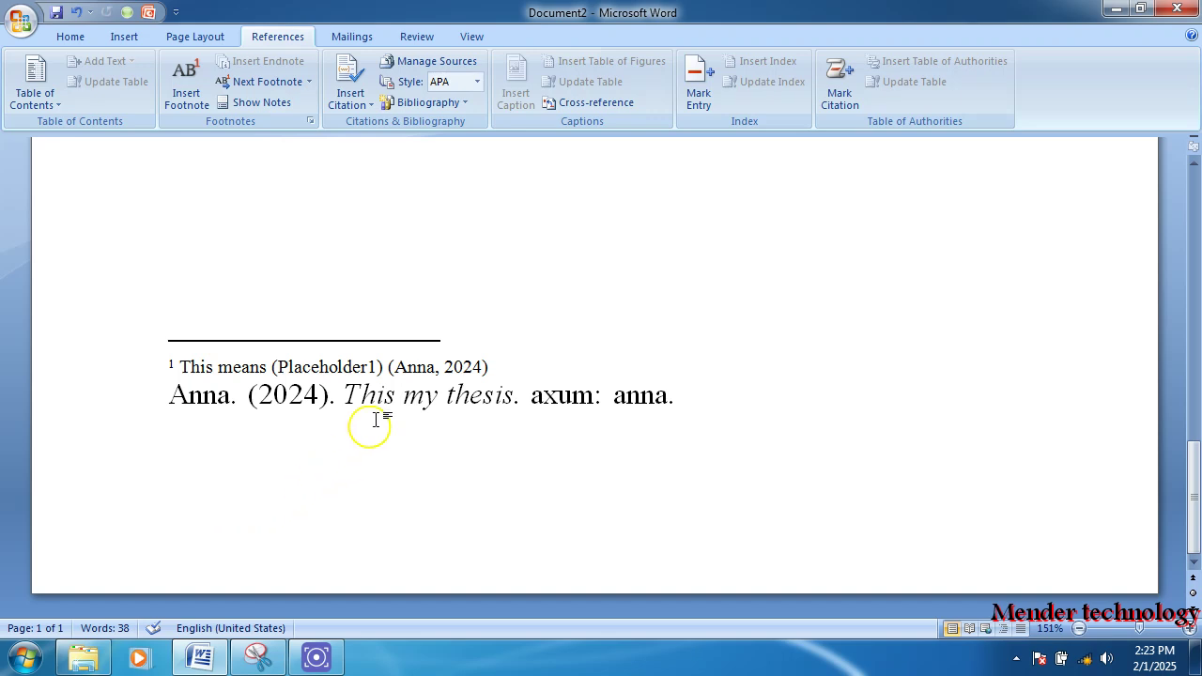
Insert three consecutive captions with the Figure label, numbered 1 to 3, below the "Chapter three" heading.
click(266, 497)
scroll(403, 198, up, 3)
click(403, 196)
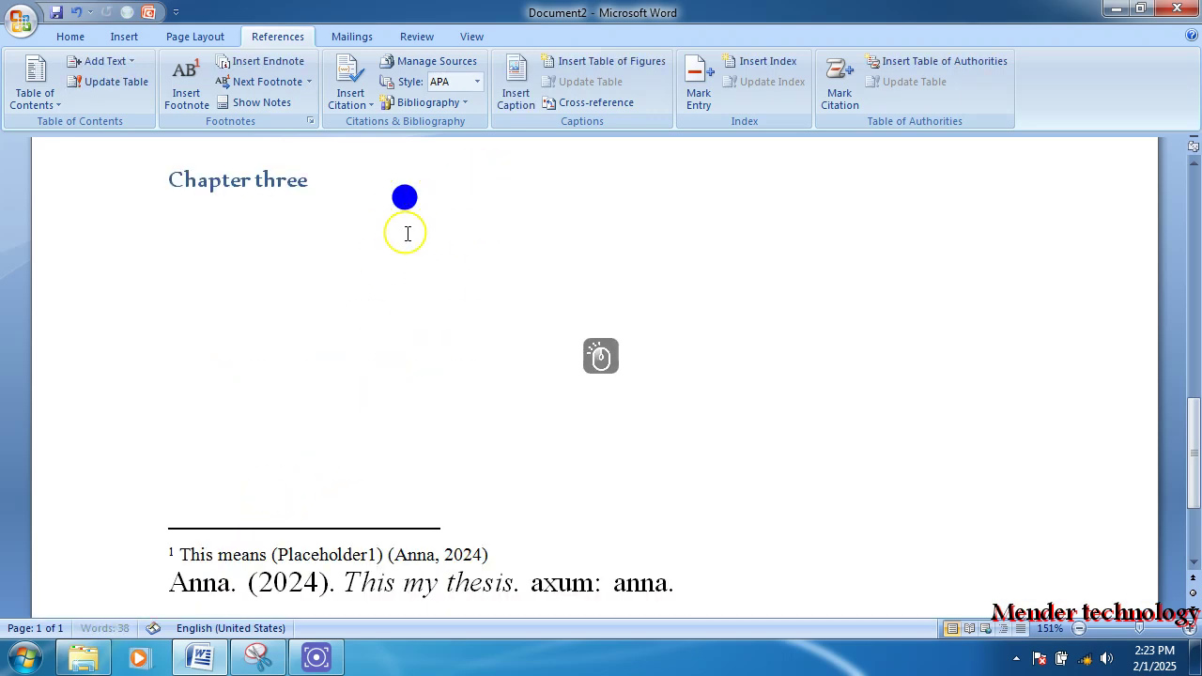
click(519, 98)
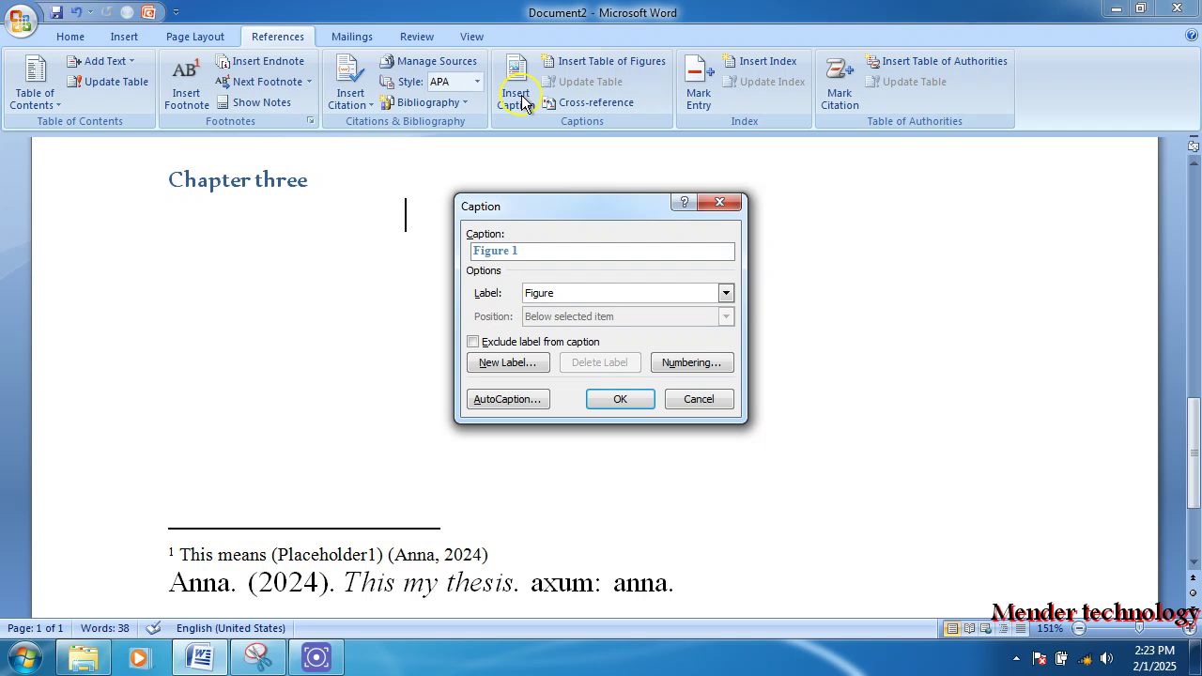
click(620, 399)
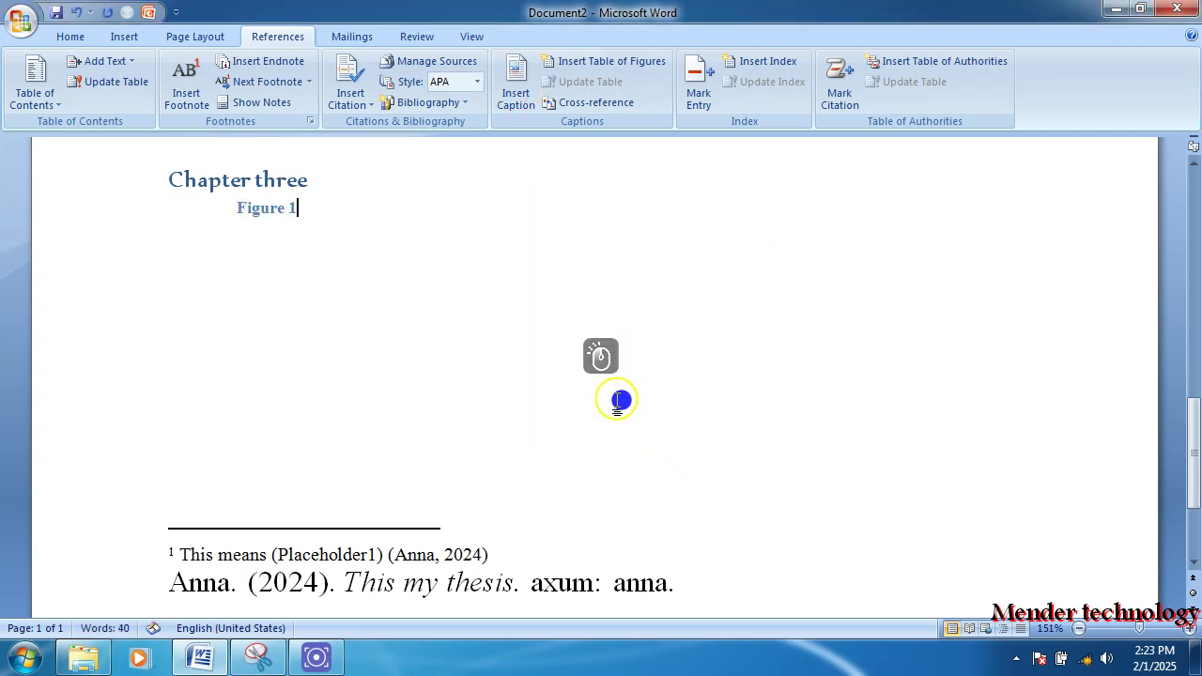
click(525, 102)
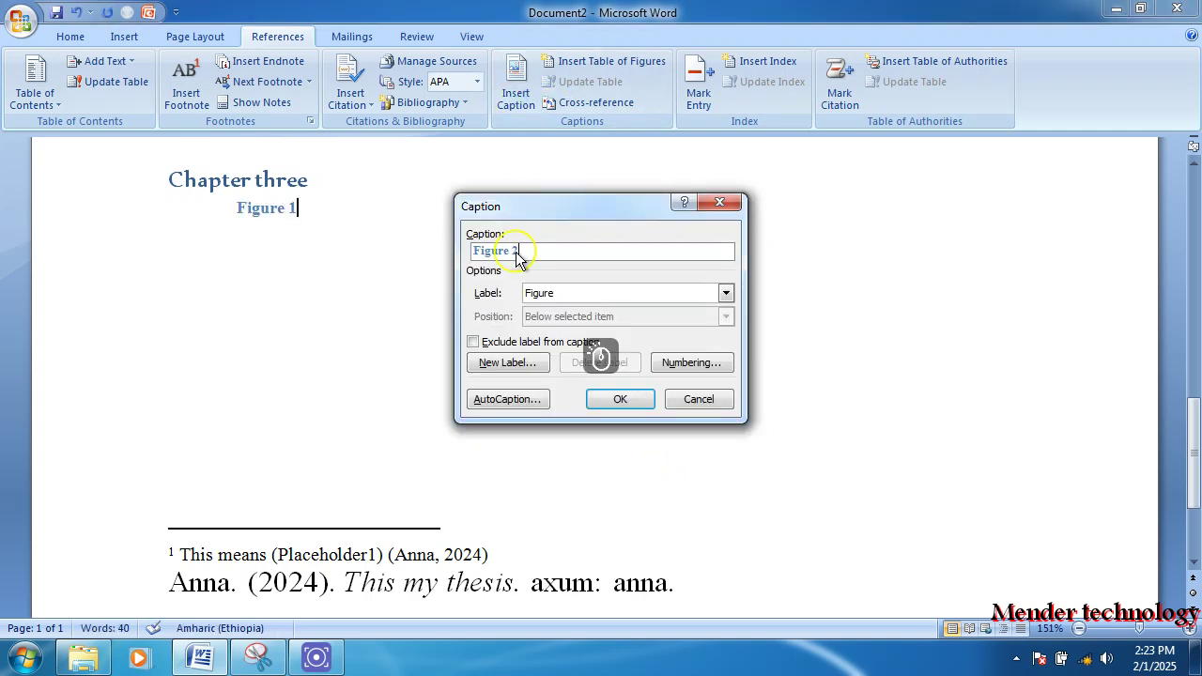
click(622, 402)
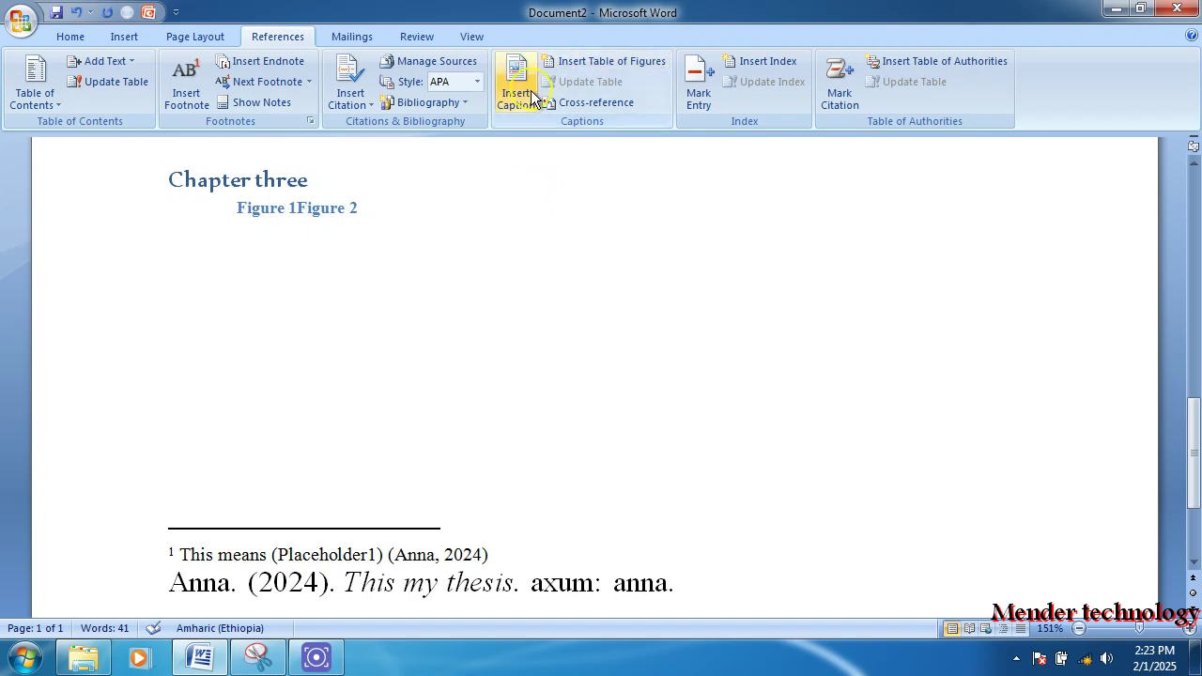
click(523, 82)
click(624, 398)
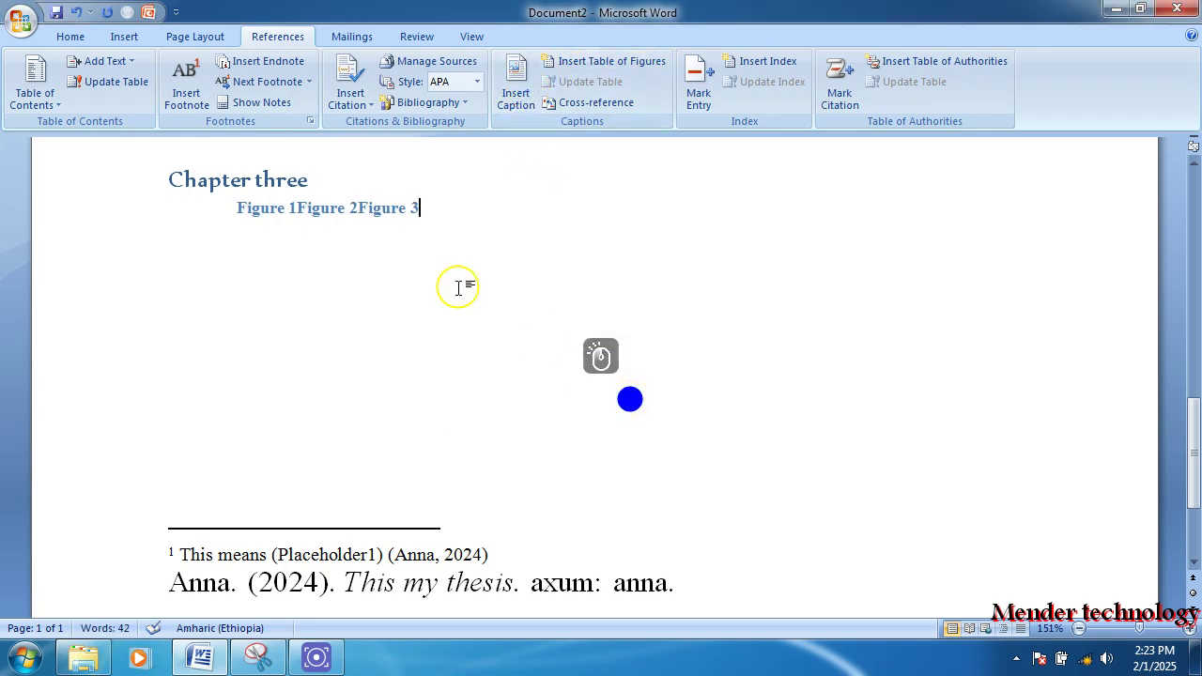
Put the three figure captions on separate lines, adding blank space above Figure 1 and between Figure 1 and Figure 2.
click(297, 207)
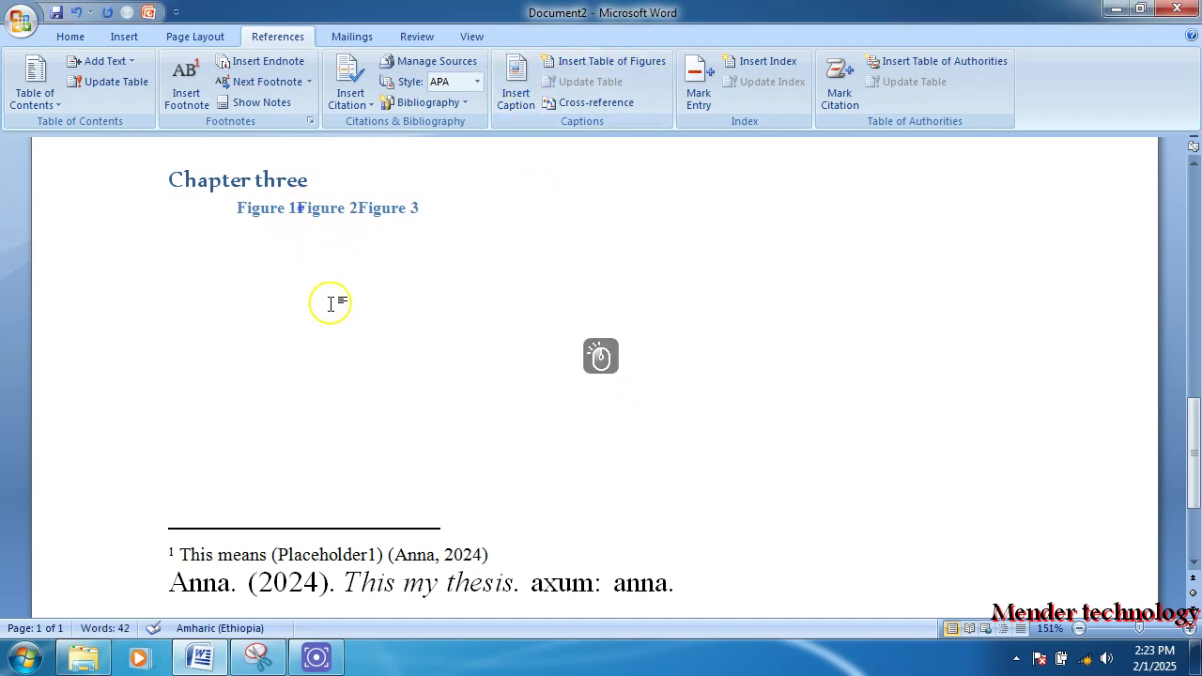
key(Return)
click(228, 246)
key(Return)
click(230, 213)
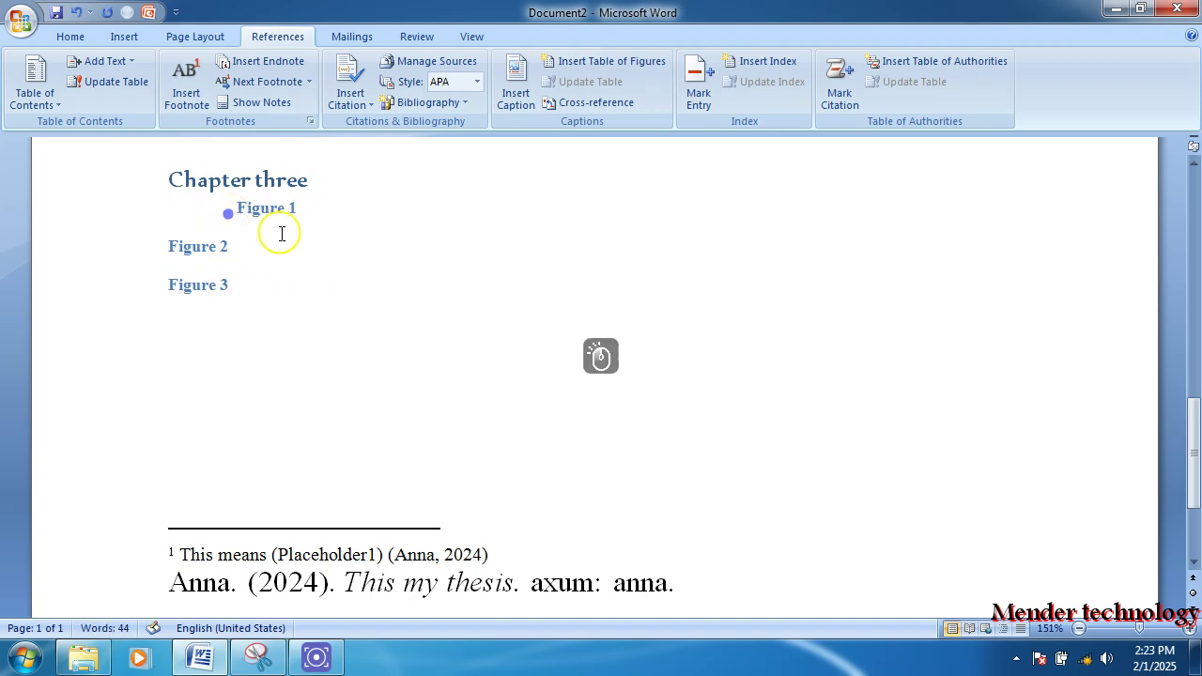
key(Return)
key(BackSpace)
key(Return)
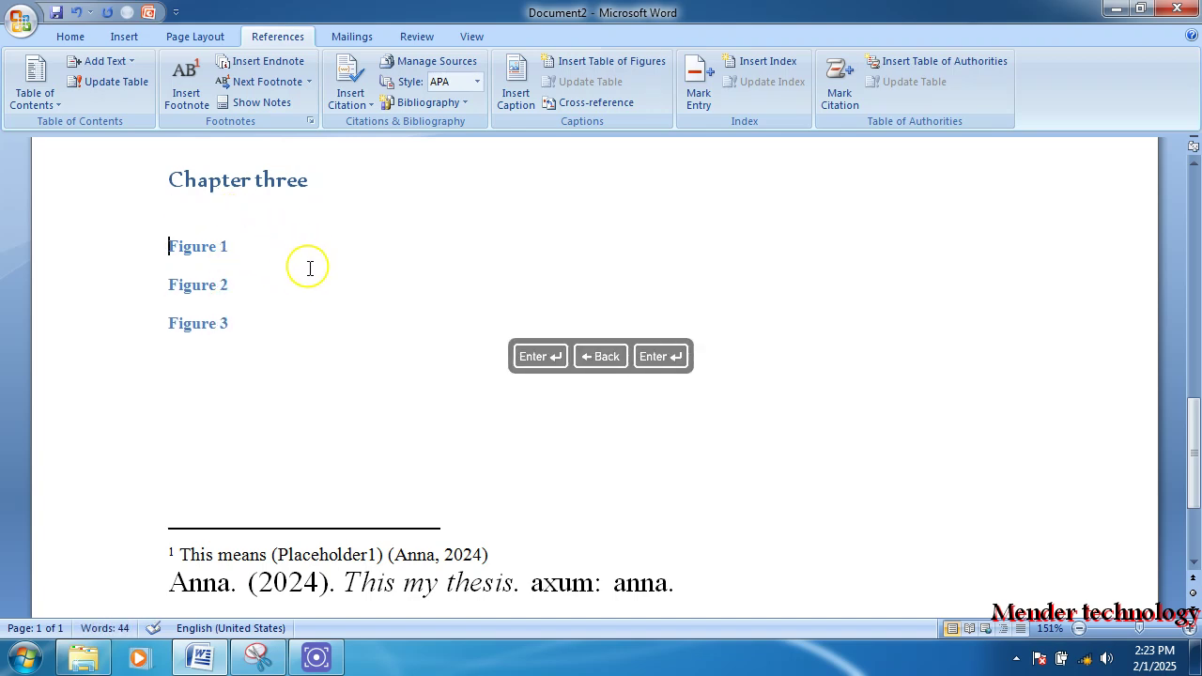
click(237, 248)
key(Return)
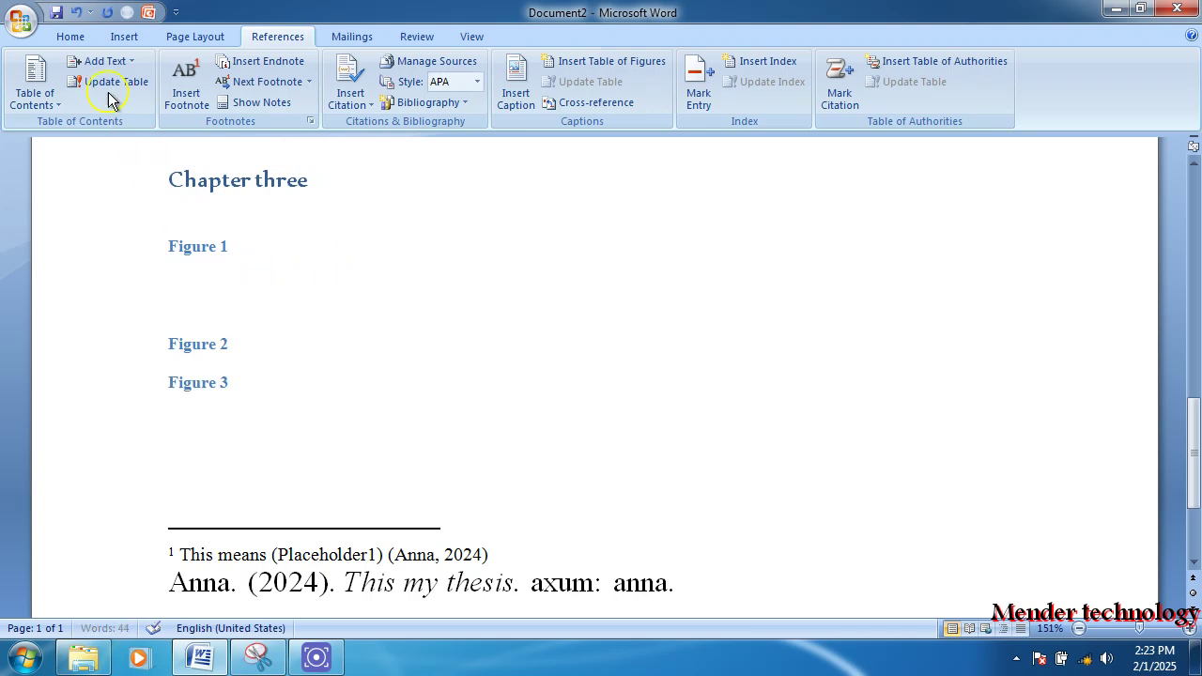
Draw a rectangle about 3.69" wide and 0.29" high between the Figure 1 and Figure 2 captions.
click(113, 38)
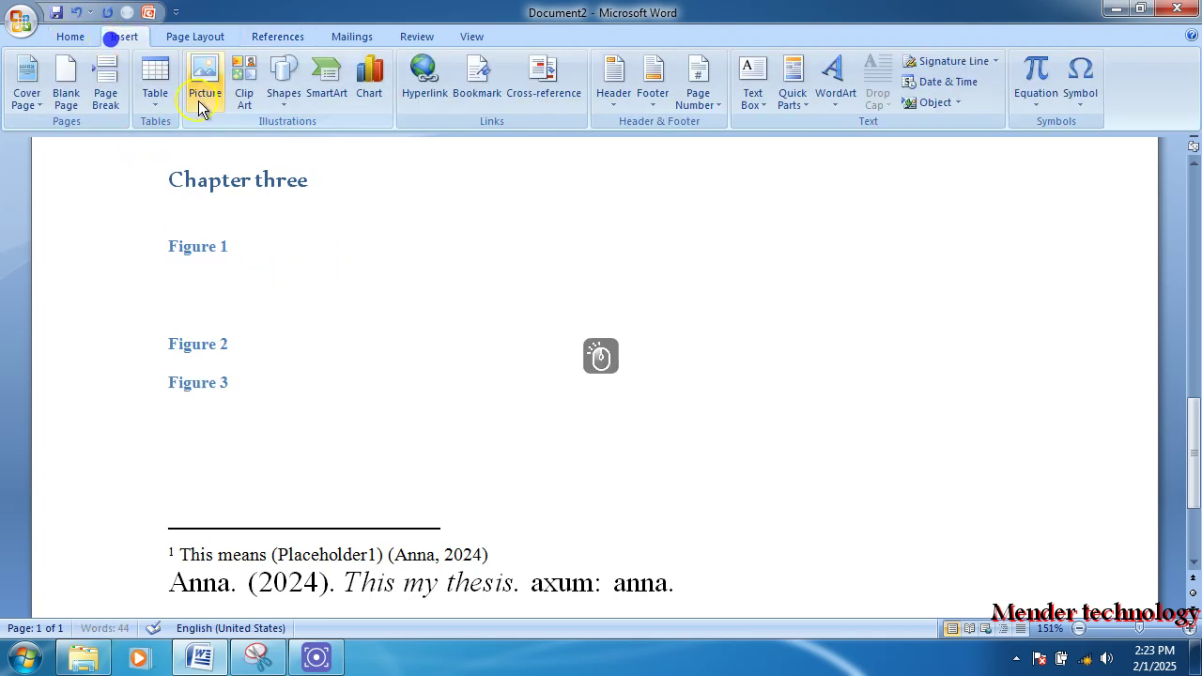
click(282, 100)
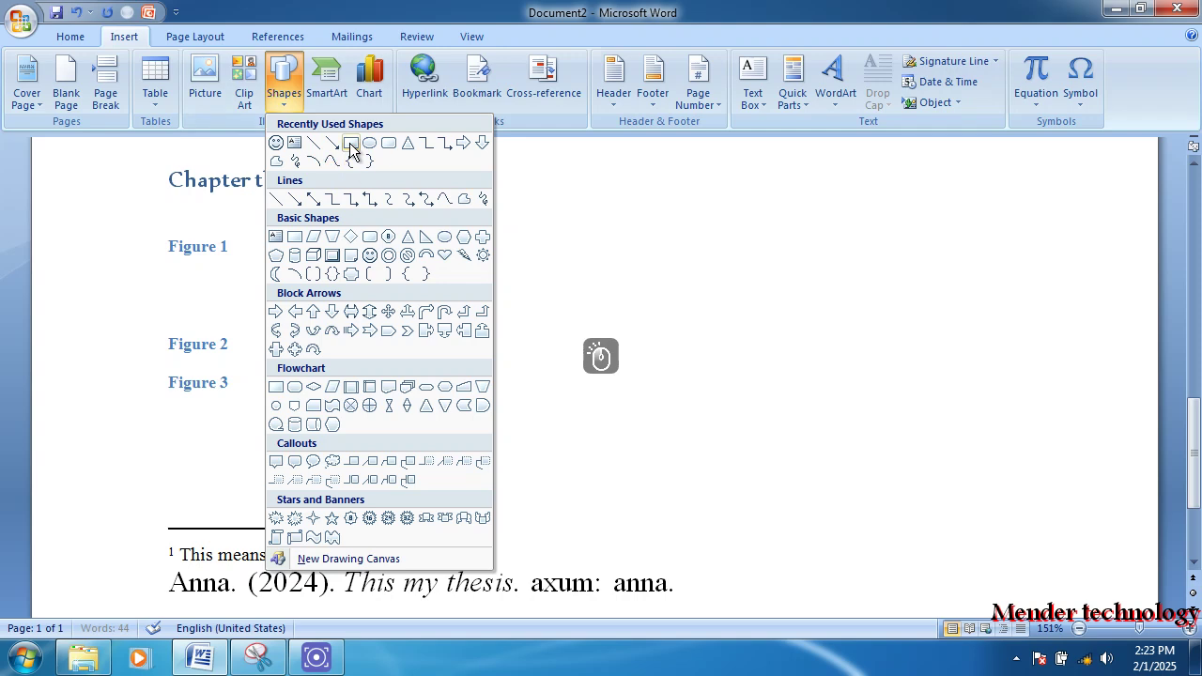
click(351, 145)
mouse_move(163, 272)
mouse_down()
mouse_move(266, 298)
mouse_move(511, 317)
mouse_move(668, 312)
mouse_up()
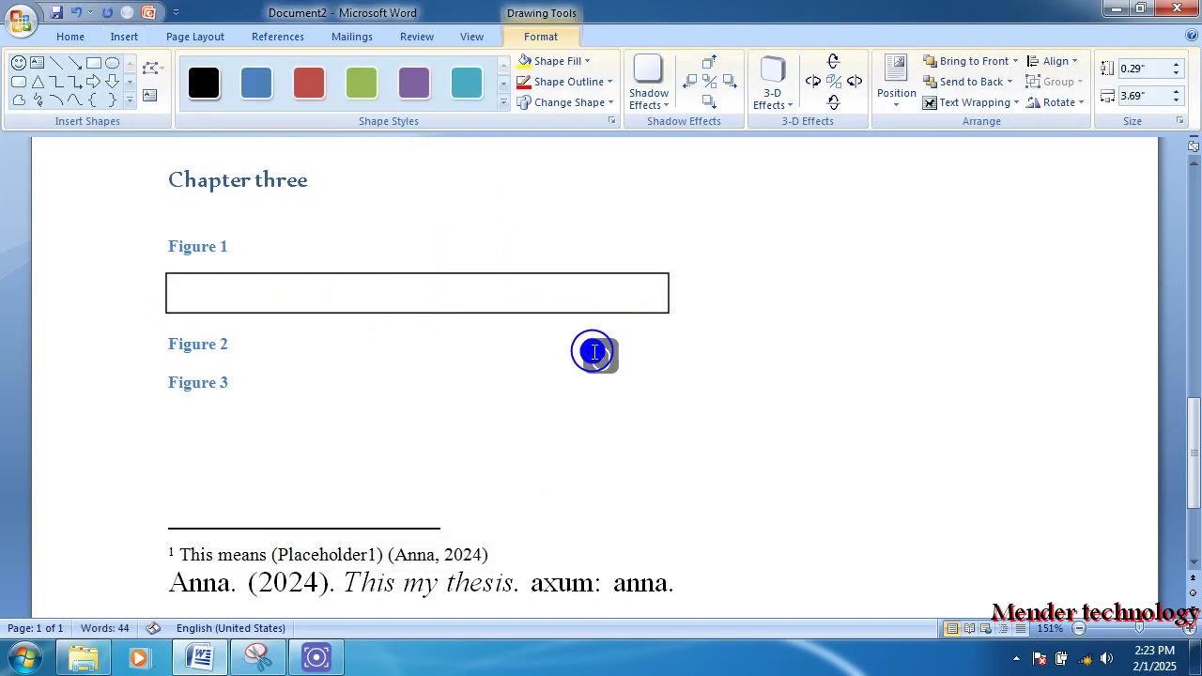
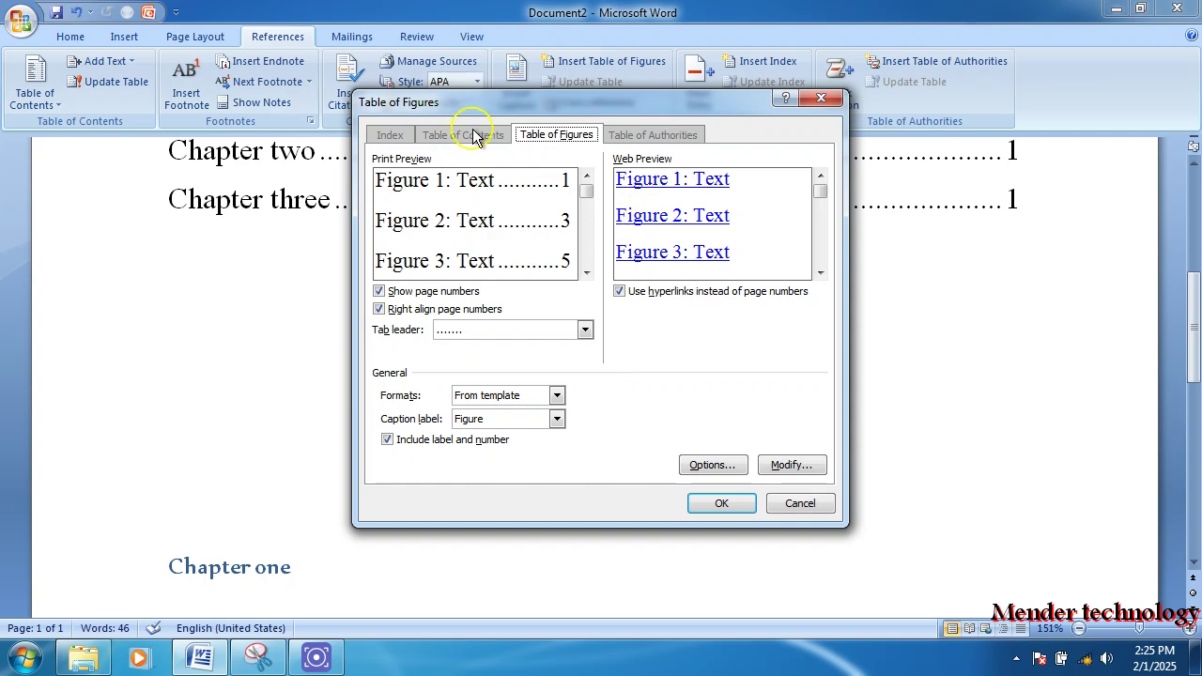
Insert a table of figures for the Figure label below the table of contents, and compare it with the captions under "Chapter three".
click(724, 504)
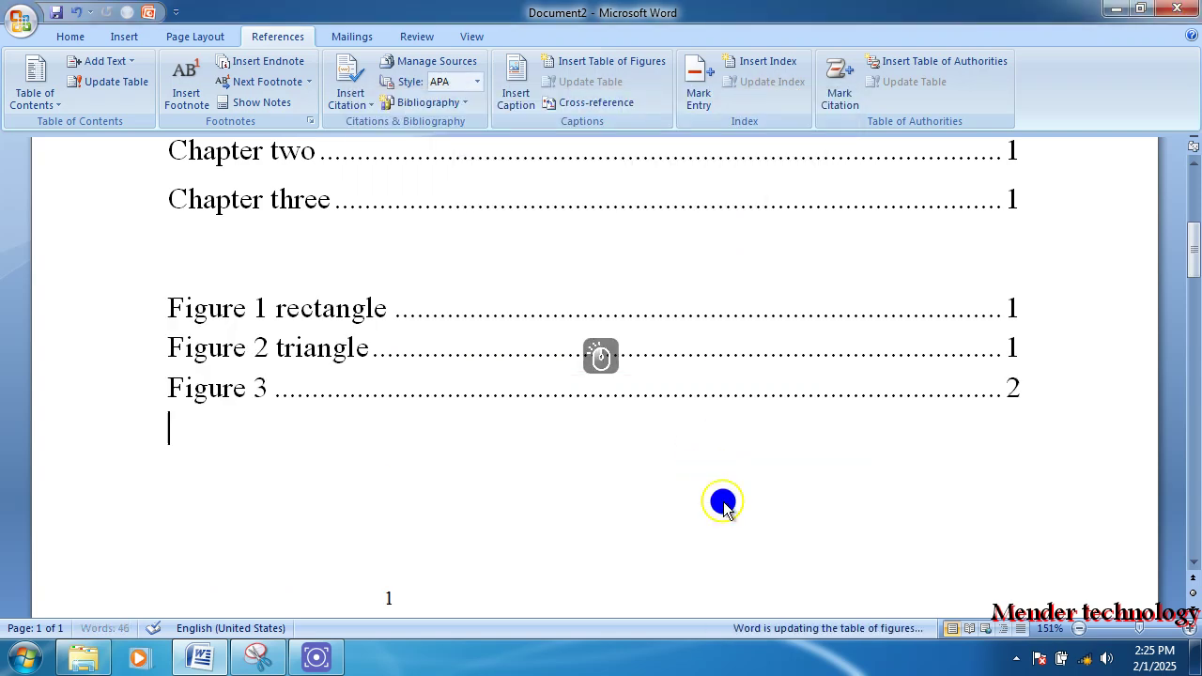
click(284, 341)
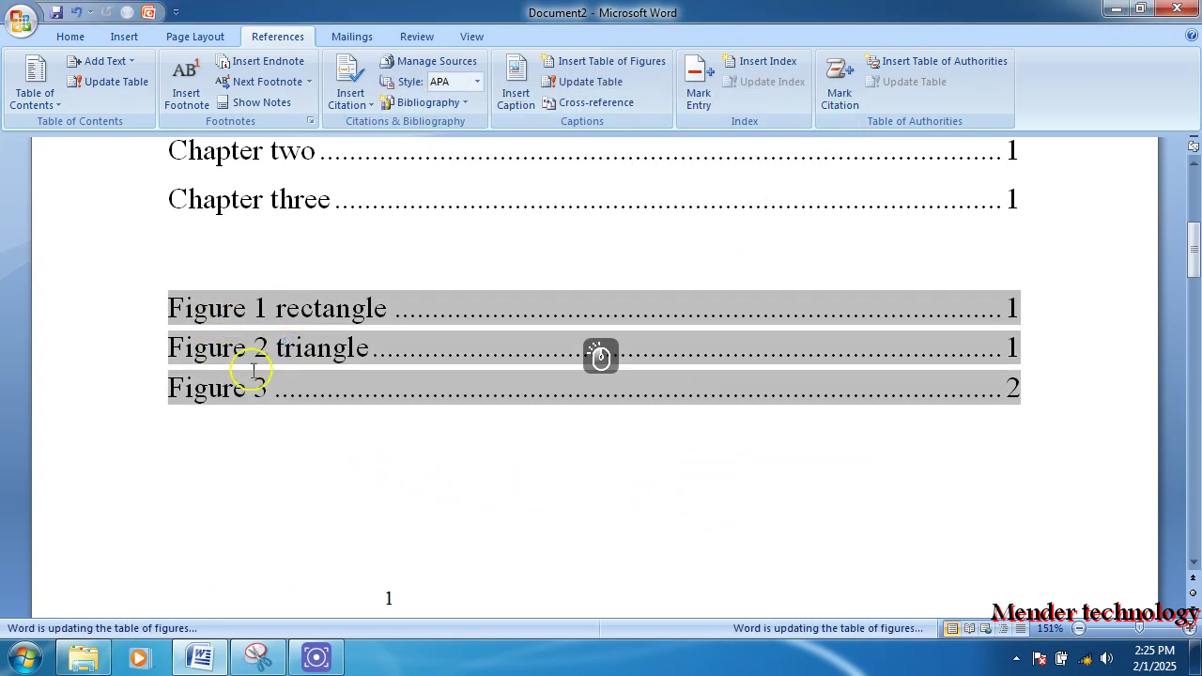
scroll(404, 470, down, 5)
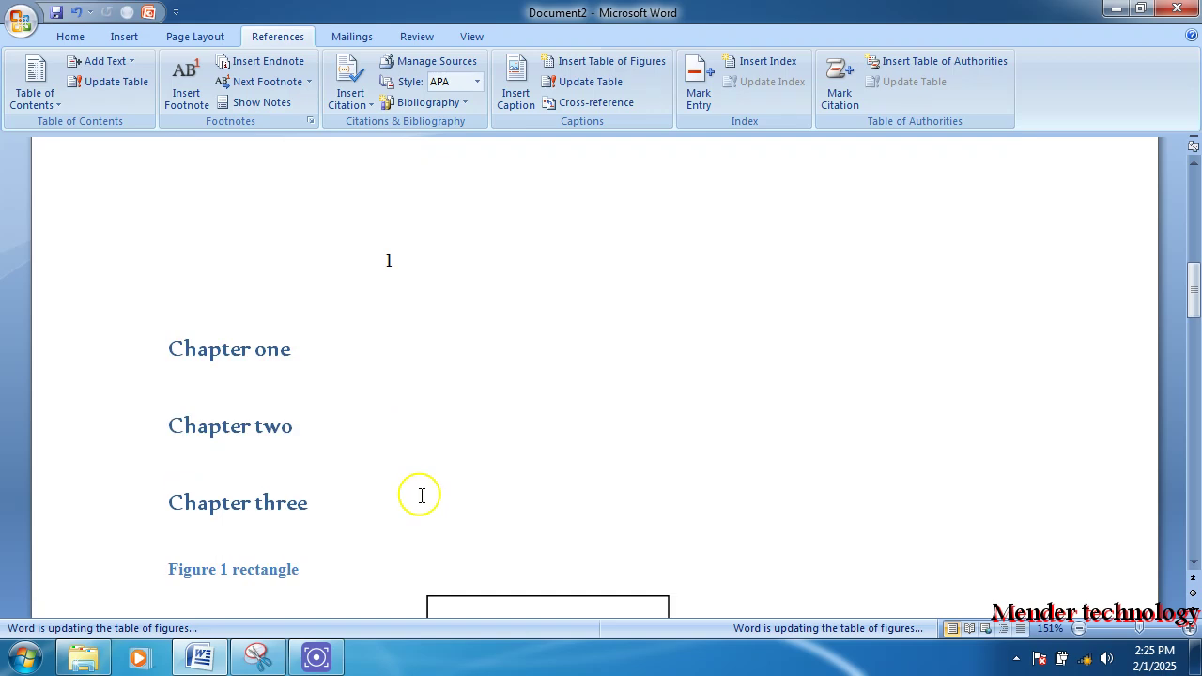
scroll(422, 495, up, 3)
click(389, 363)
scroll(339, 457, down, 8)
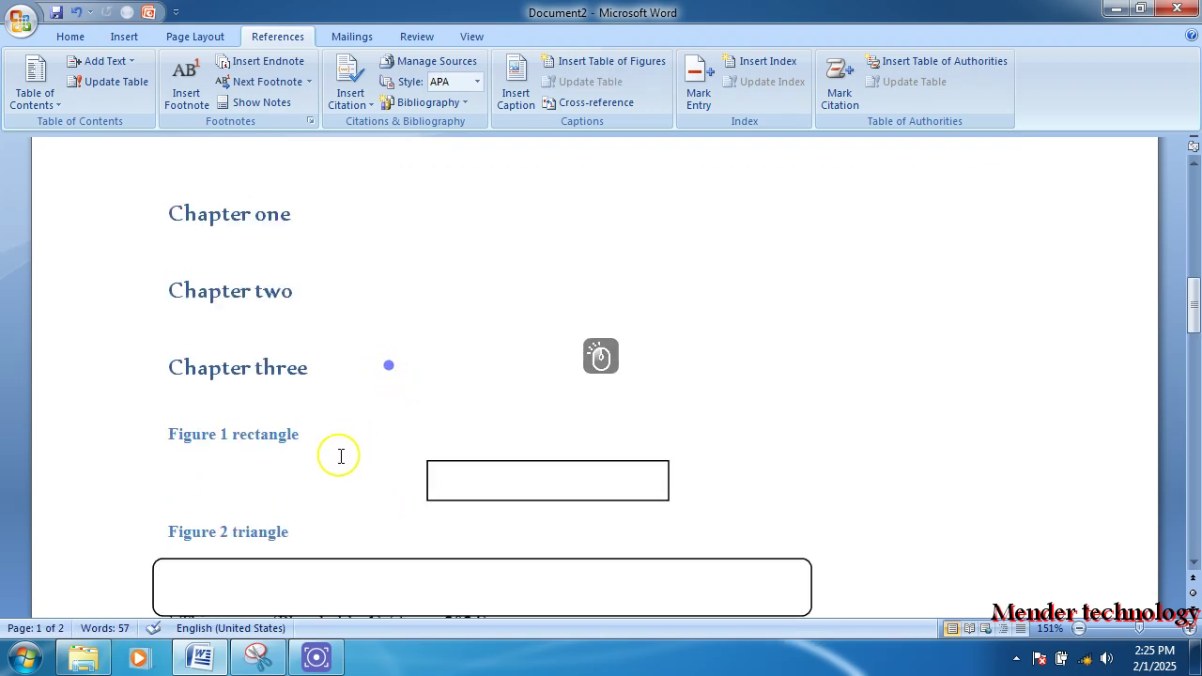
click(327, 393)
scroll(282, 385, up, 2)
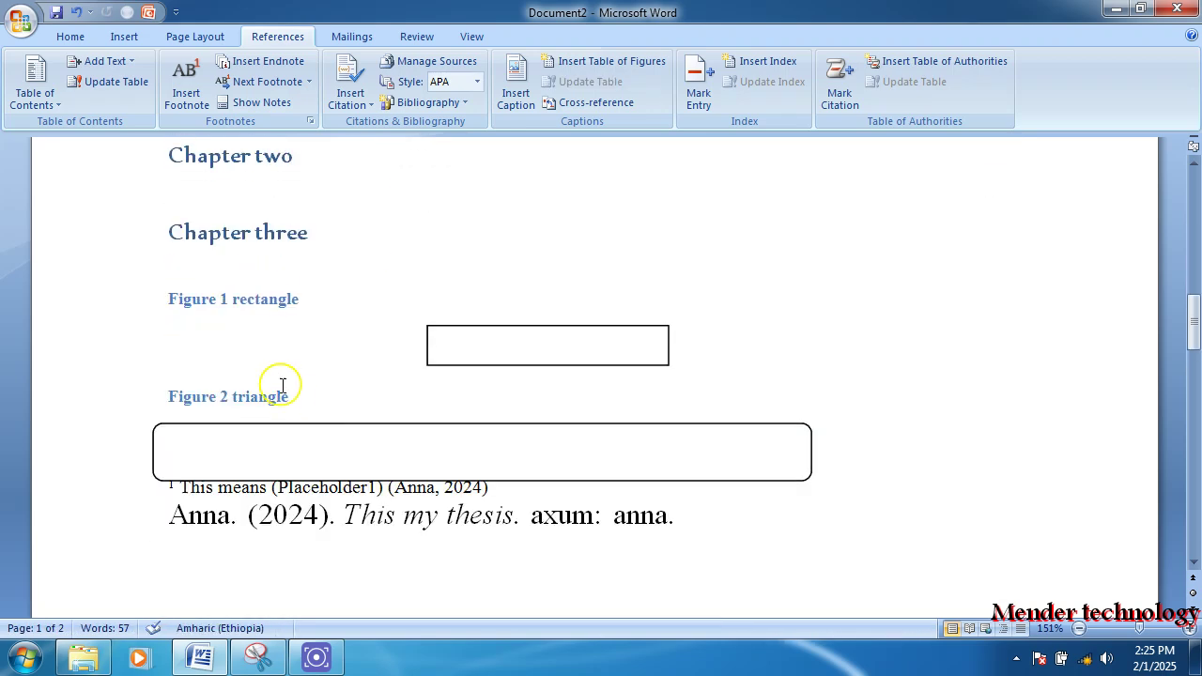
Update the entire table of figures below the table of contents, not only its page numbers.
scroll(295, 375, up, 7)
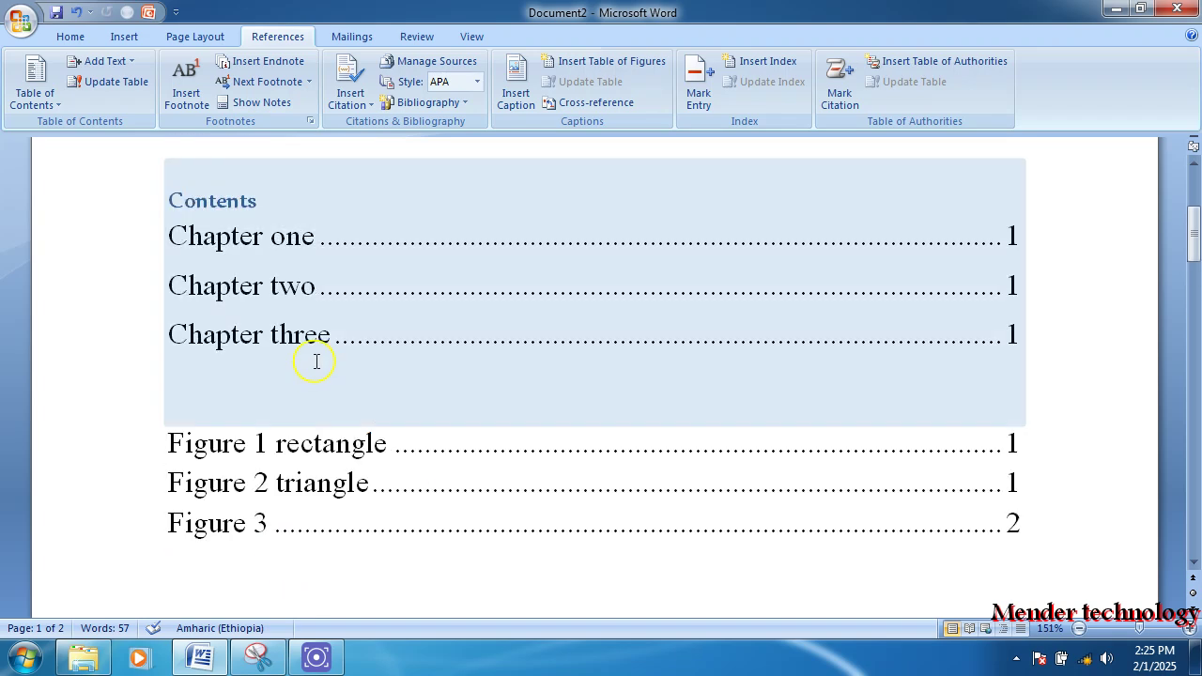
click(333, 438)
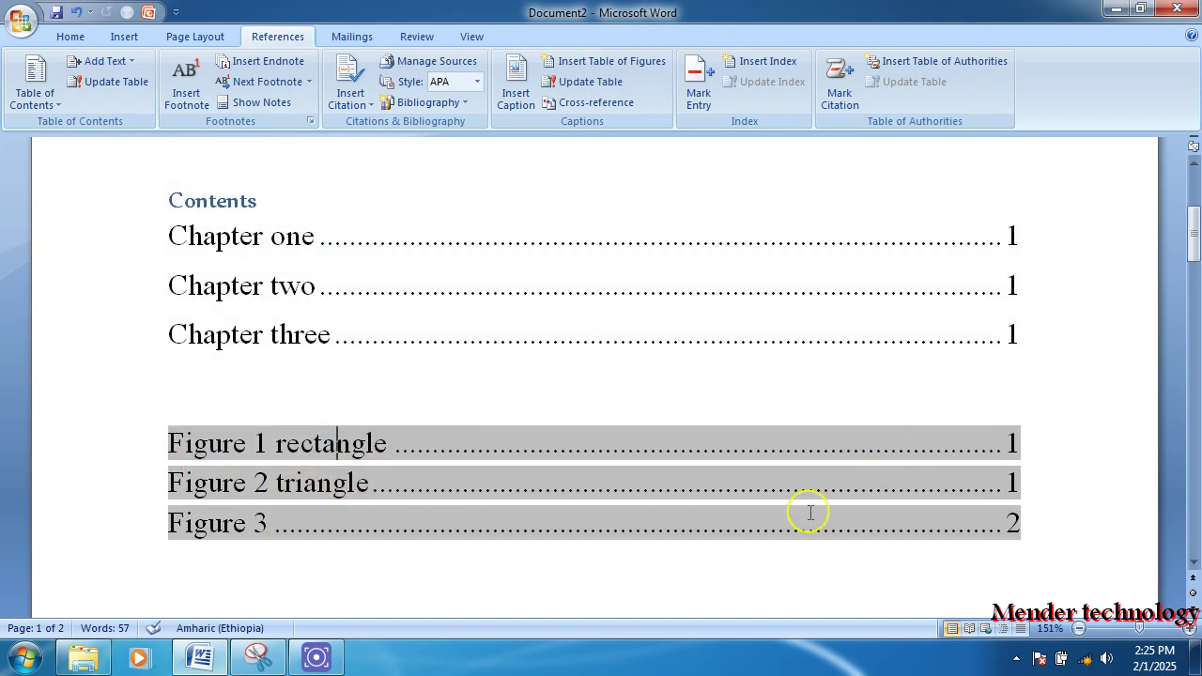
click(302, 538)
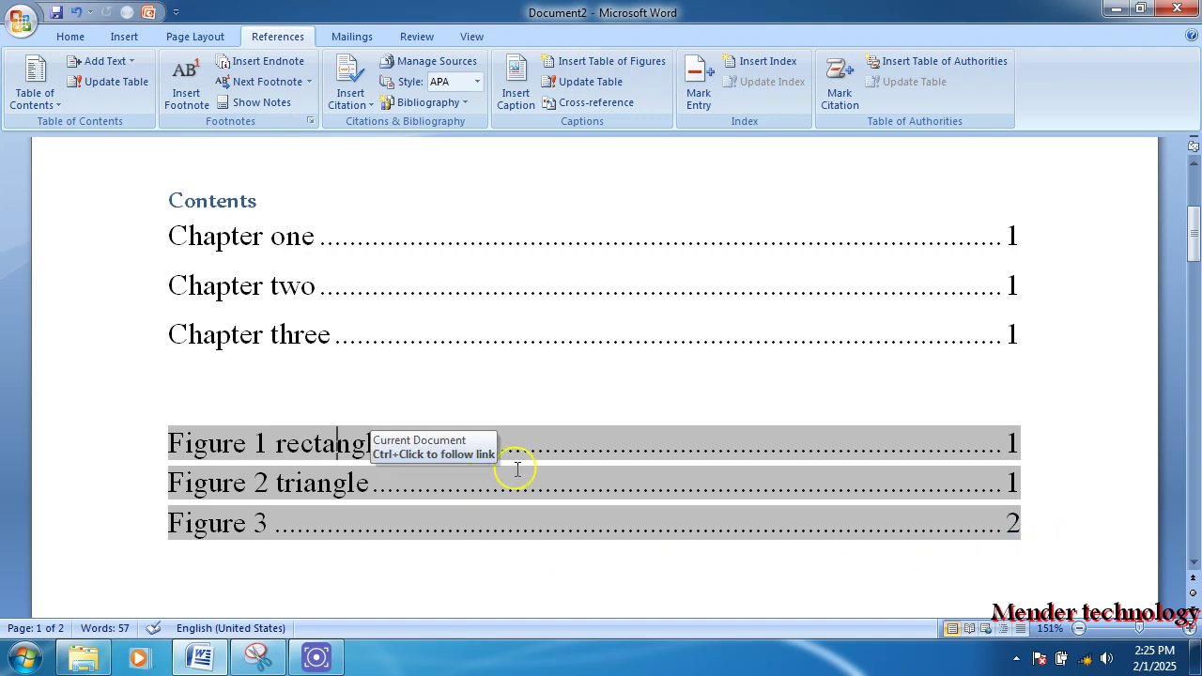
scroll(462, 470, down, 2)
scroll(461, 472, up, 1)
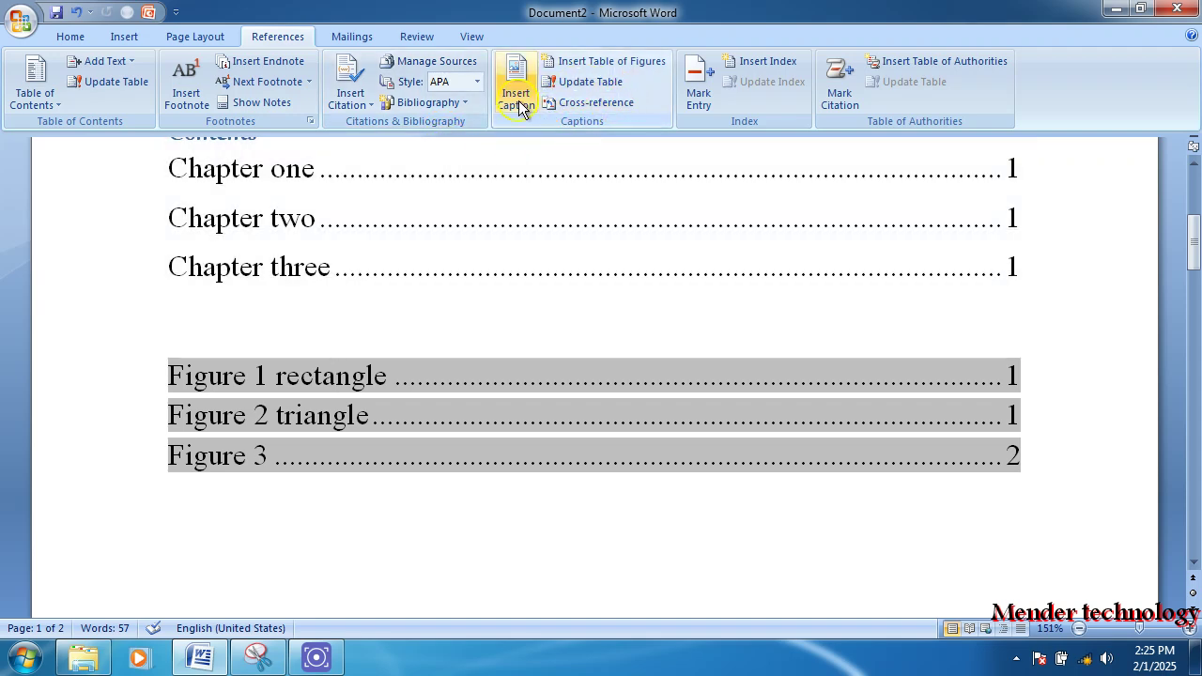
click(597, 83)
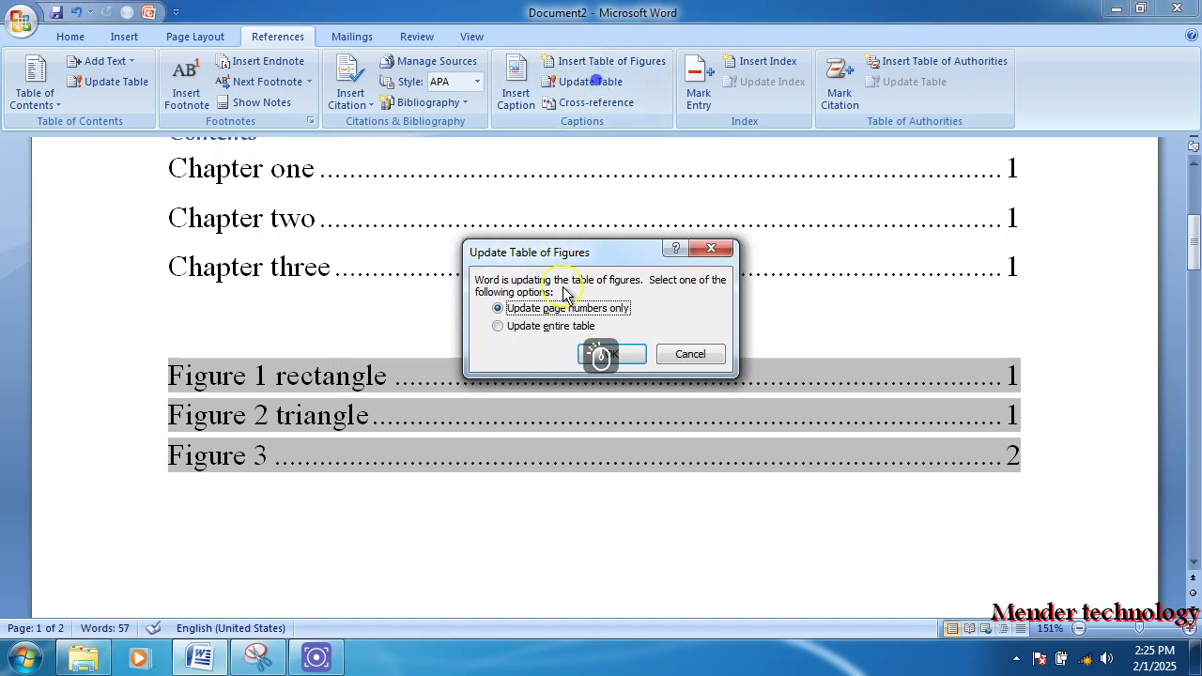
click(541, 326)
click(632, 358)
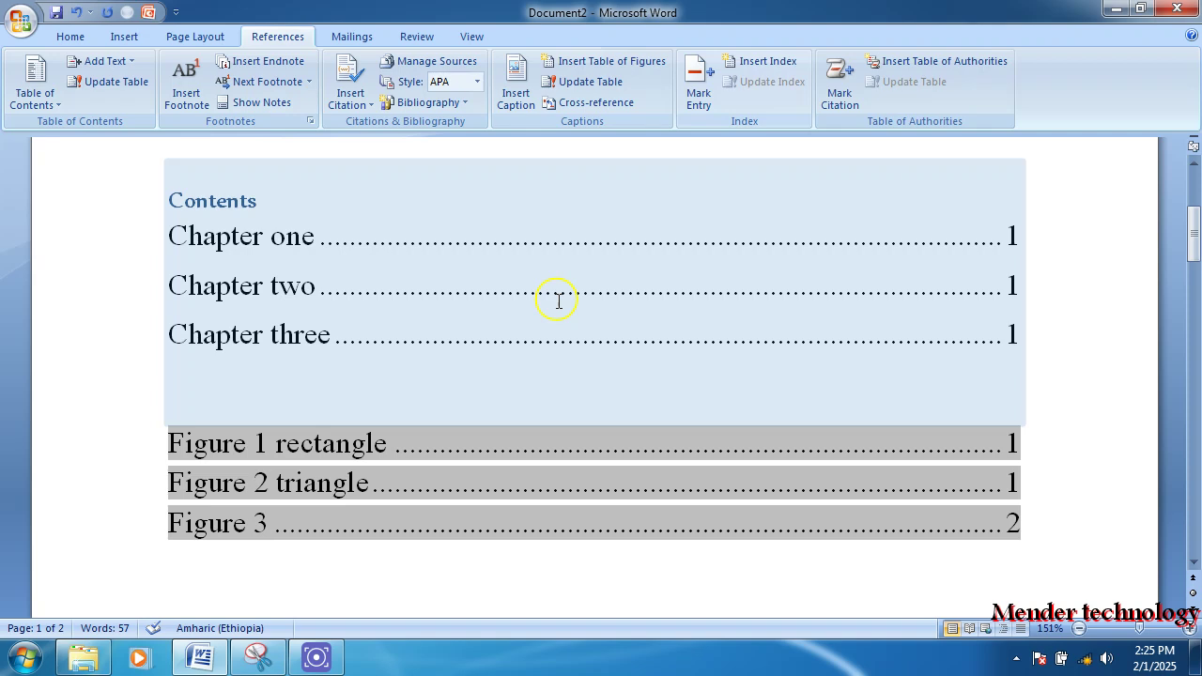
Insert a second table of figures for the Table caption label below the figure list, and compare it with the first.
scroll(366, 424, down, 4)
click(320, 389)
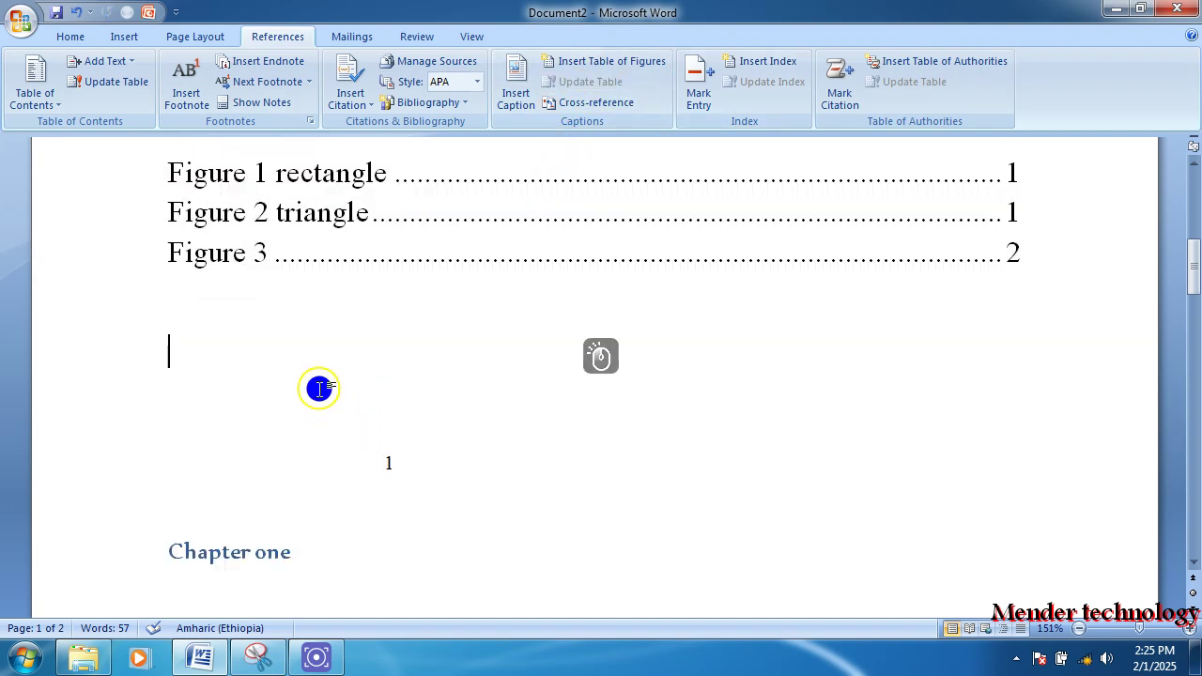
click(611, 66)
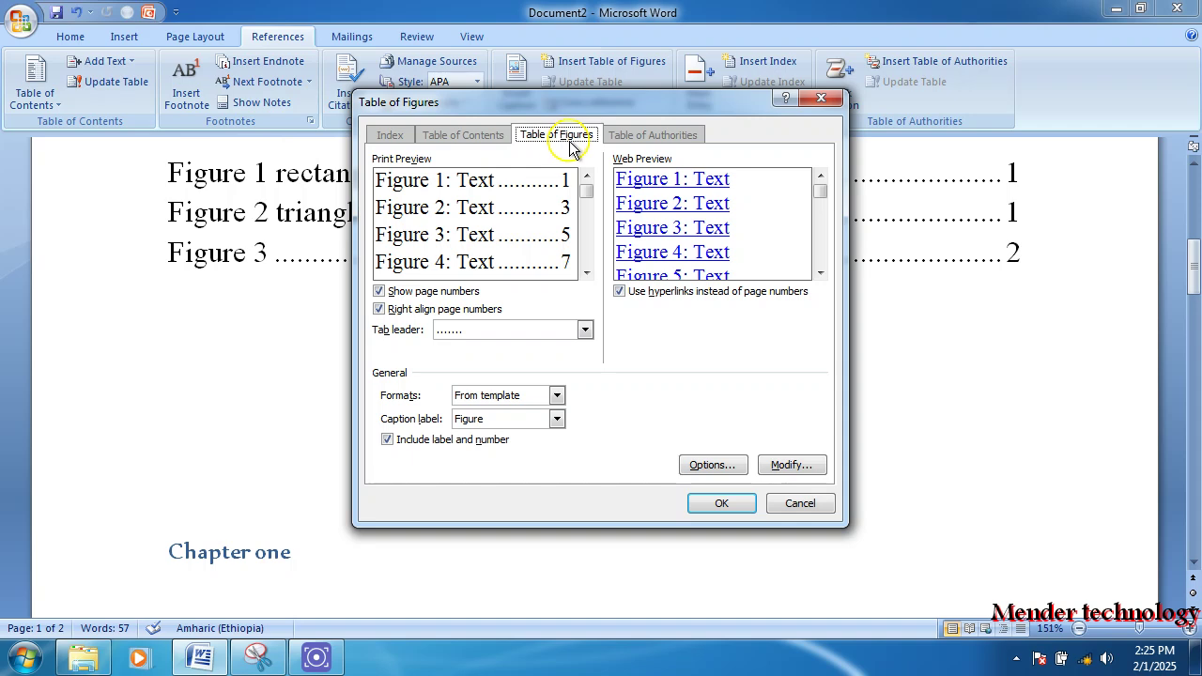
click(508, 421)
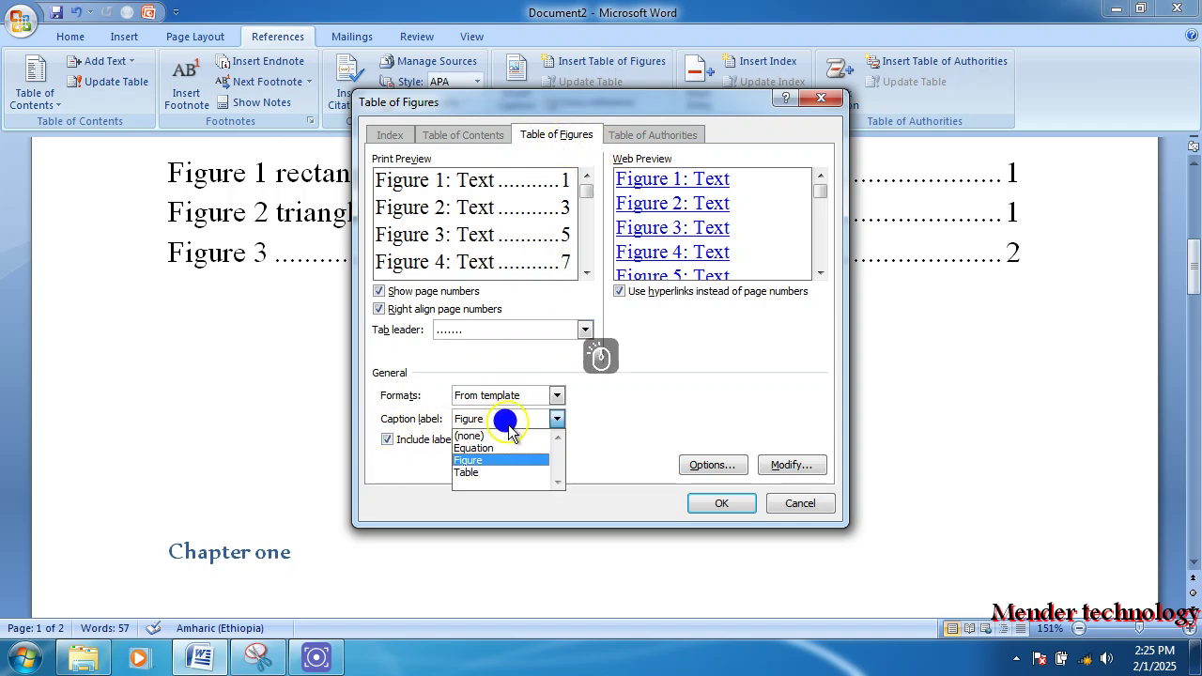
click(481, 474)
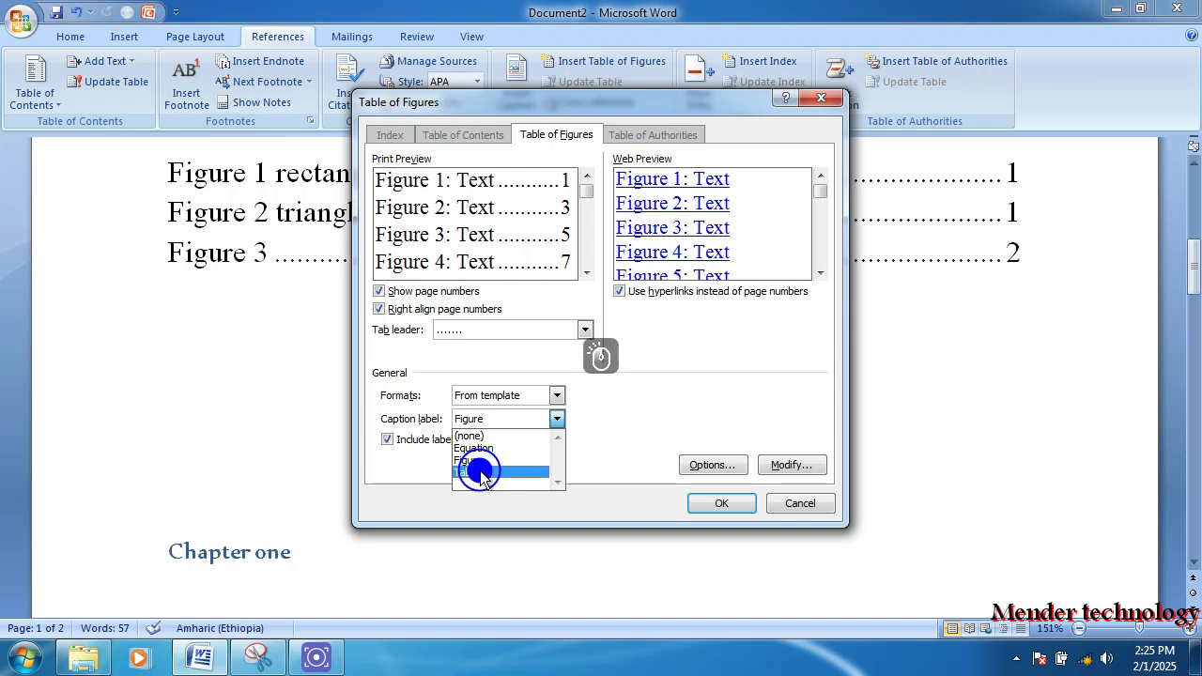
click(722, 503)
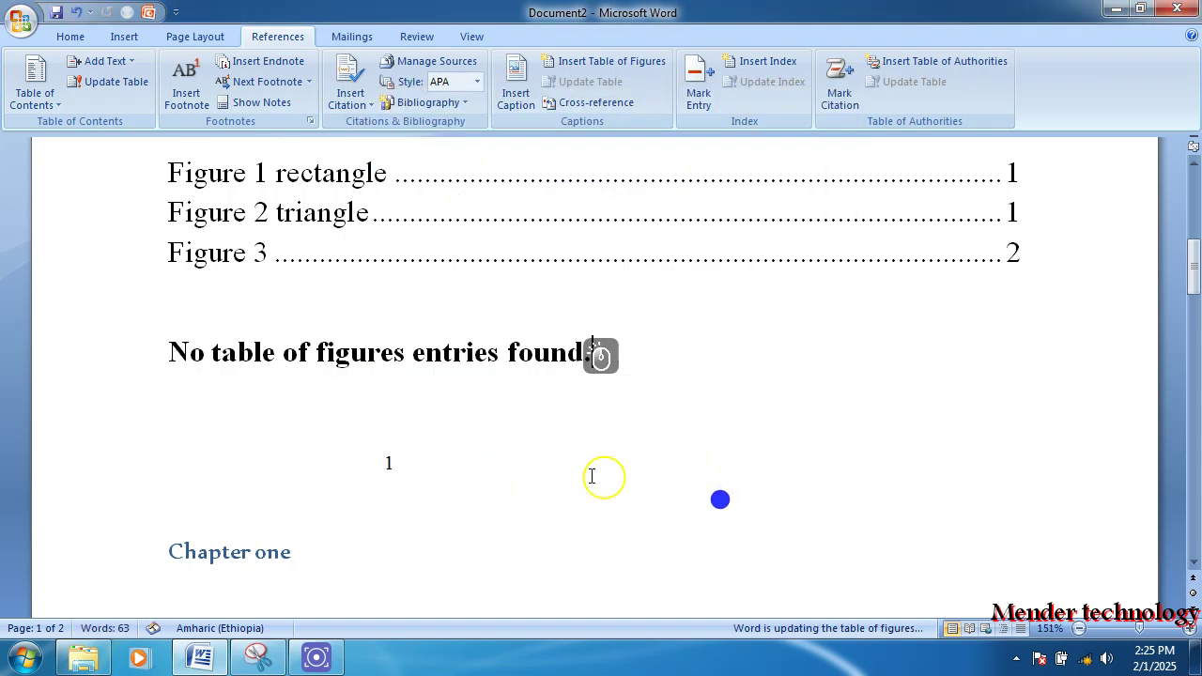
click(233, 360)
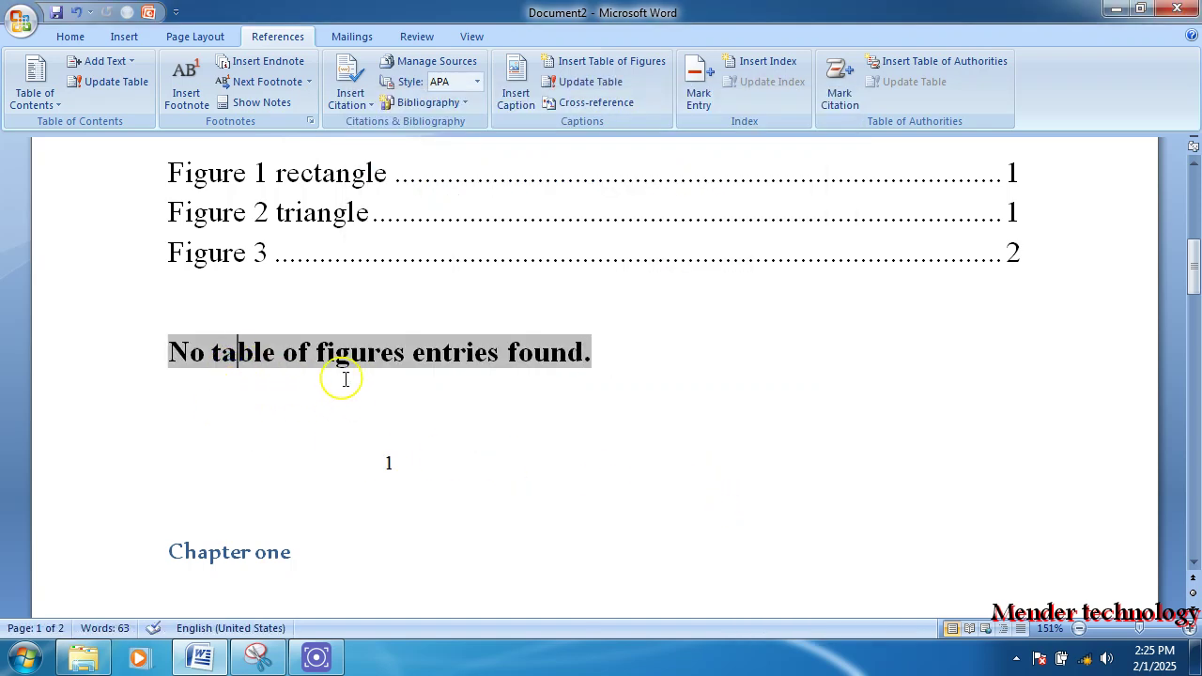
scroll(247, 324, up, 3)
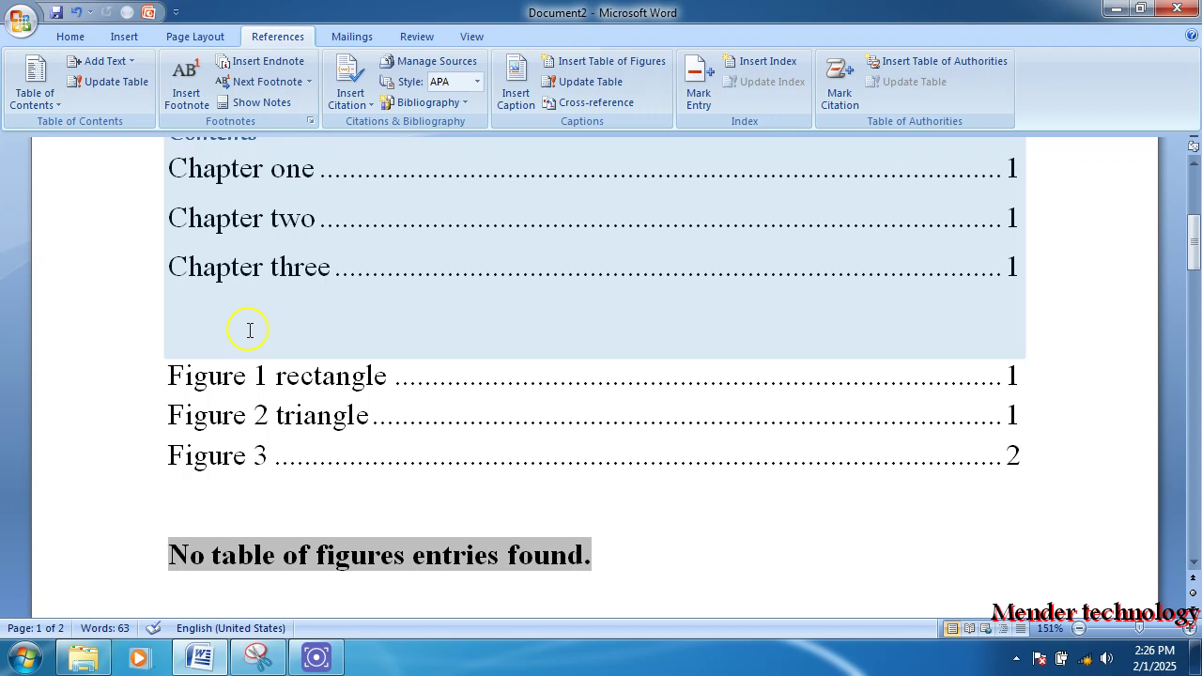
click(266, 389)
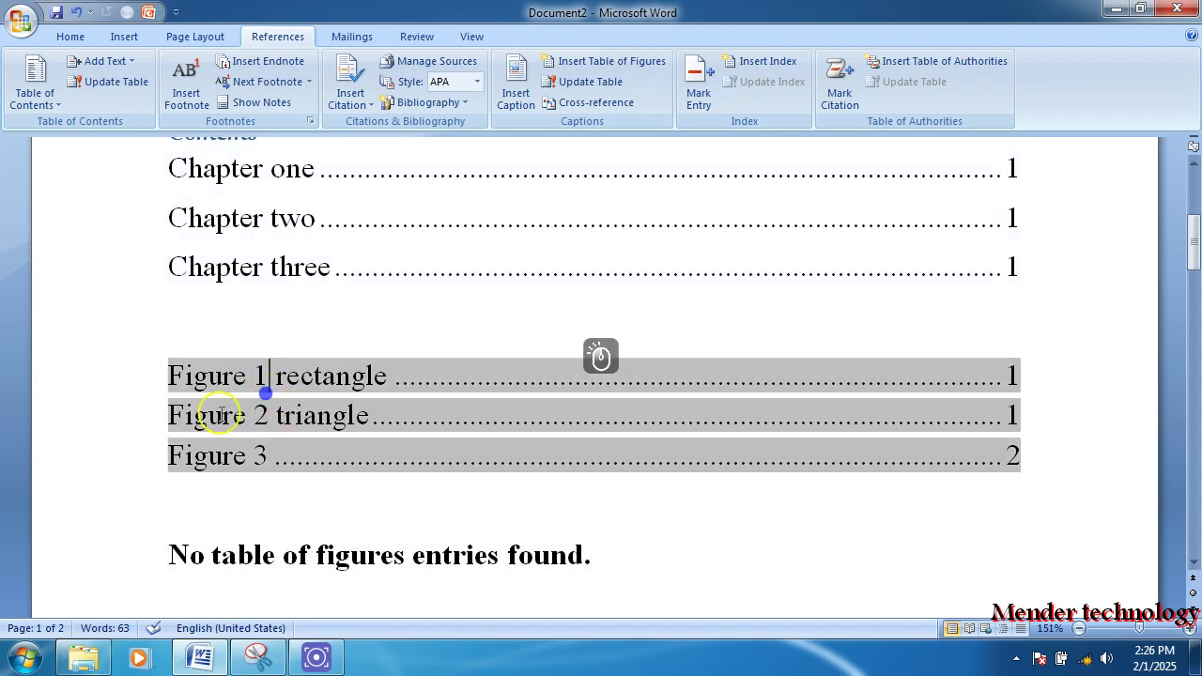
scroll(267, 423, down, 3)
click(267, 404)
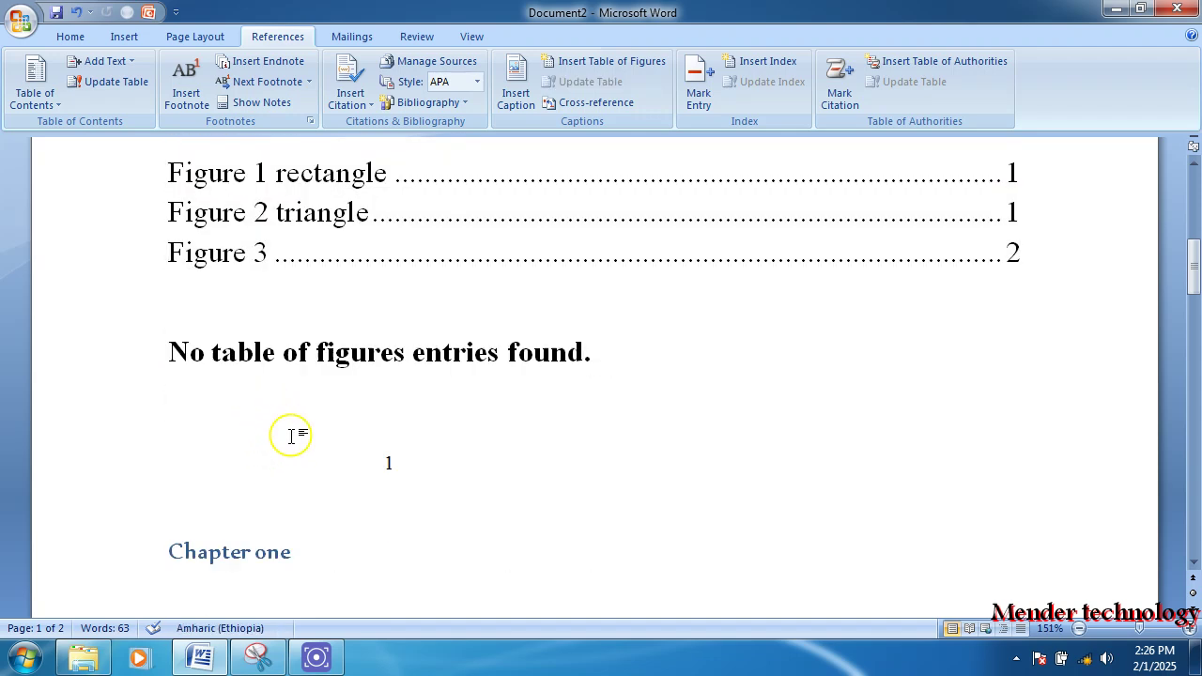
Insert a Table 1 caption using the Table label in the blank area below the triangle on page 2.
scroll(261, 447, down, 12)
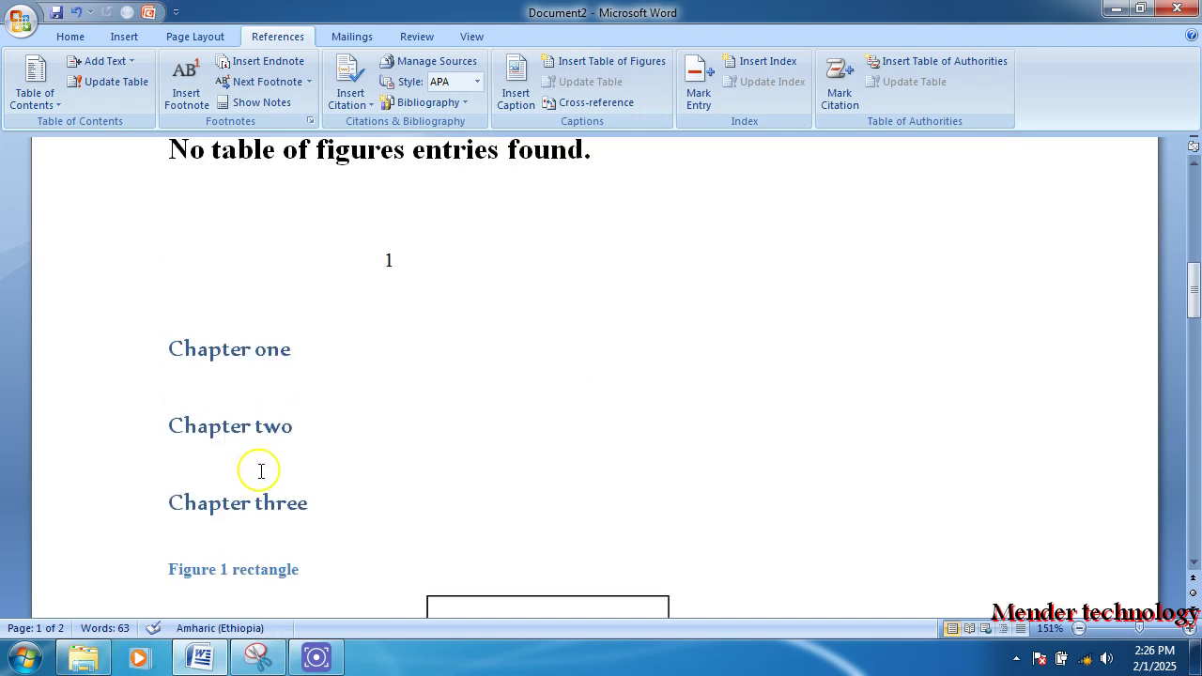
scroll(309, 457, down, 5)
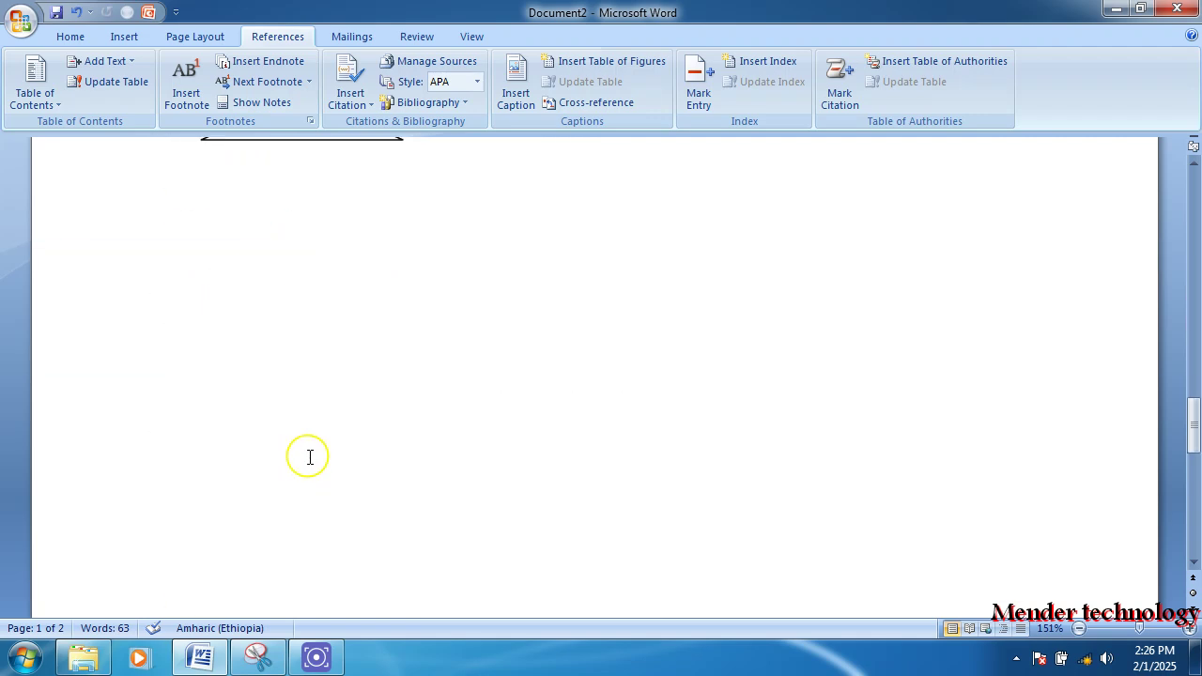
click(304, 363)
double_click(283, 403)
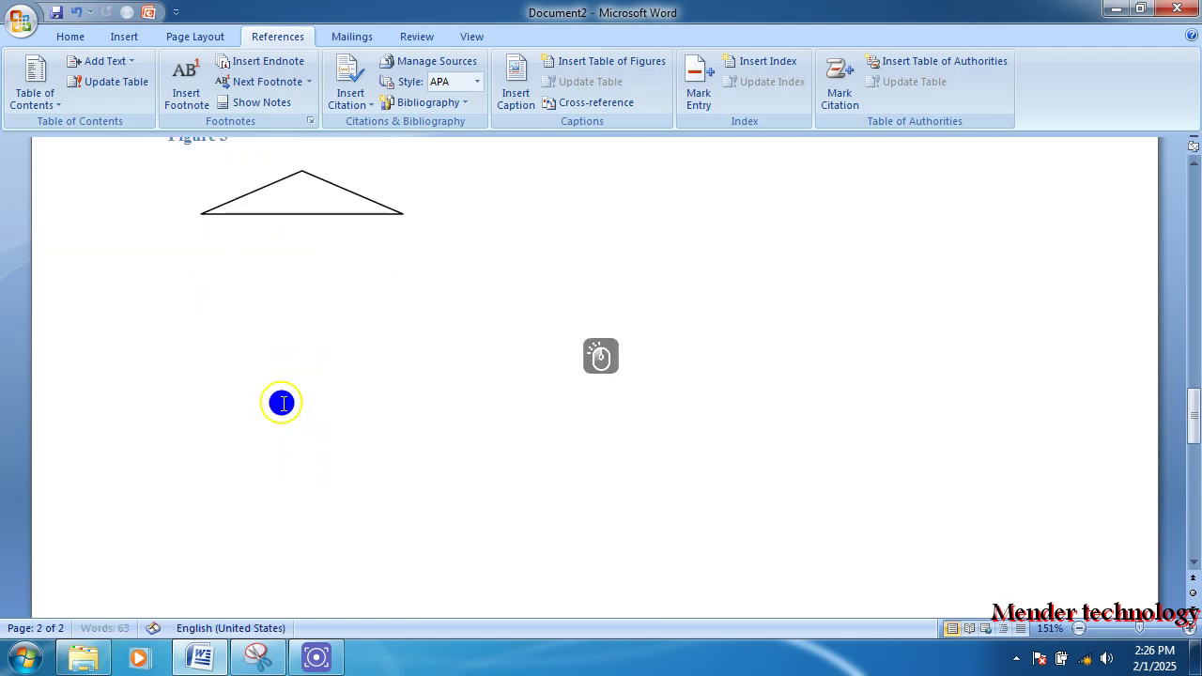
click(518, 105)
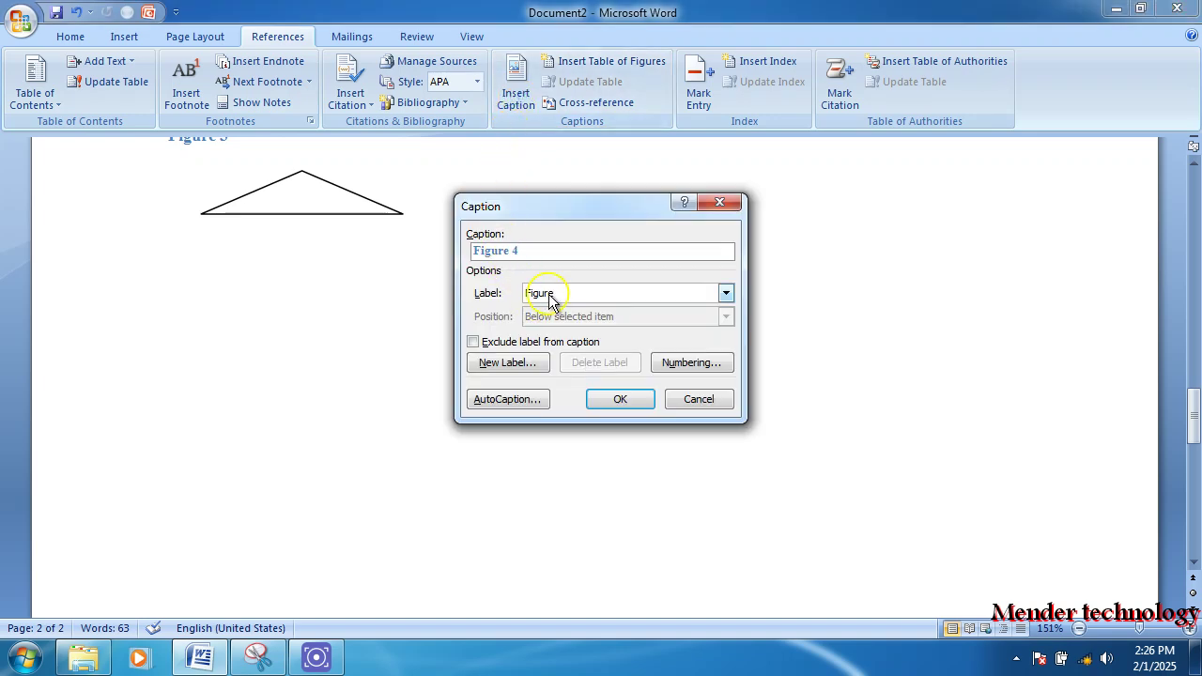
click(553, 299)
click(545, 334)
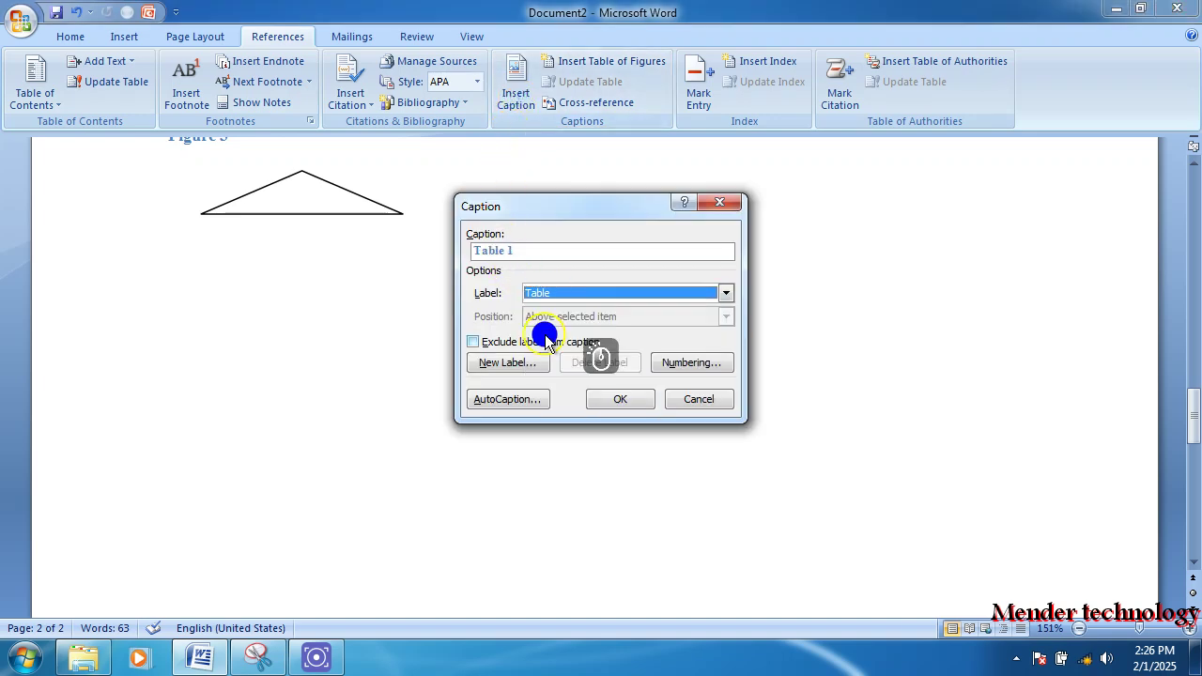
click(633, 402)
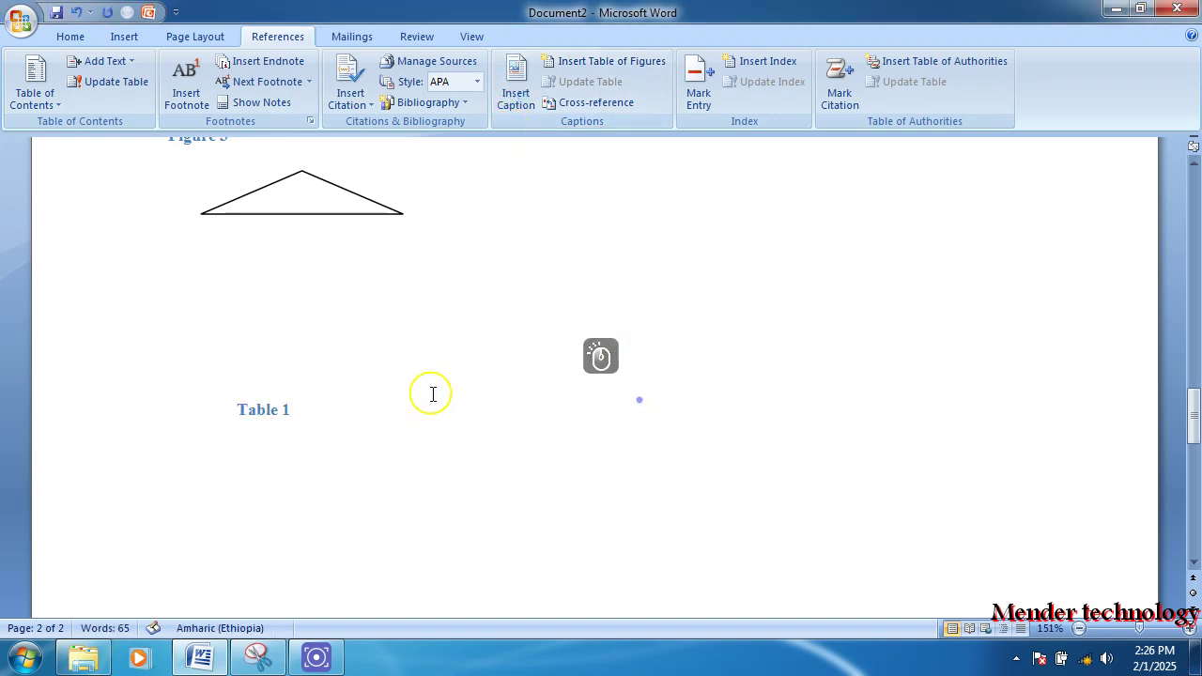
Insert a table with five columns and two rows on a new line below the Table 1 caption.
key(Return)
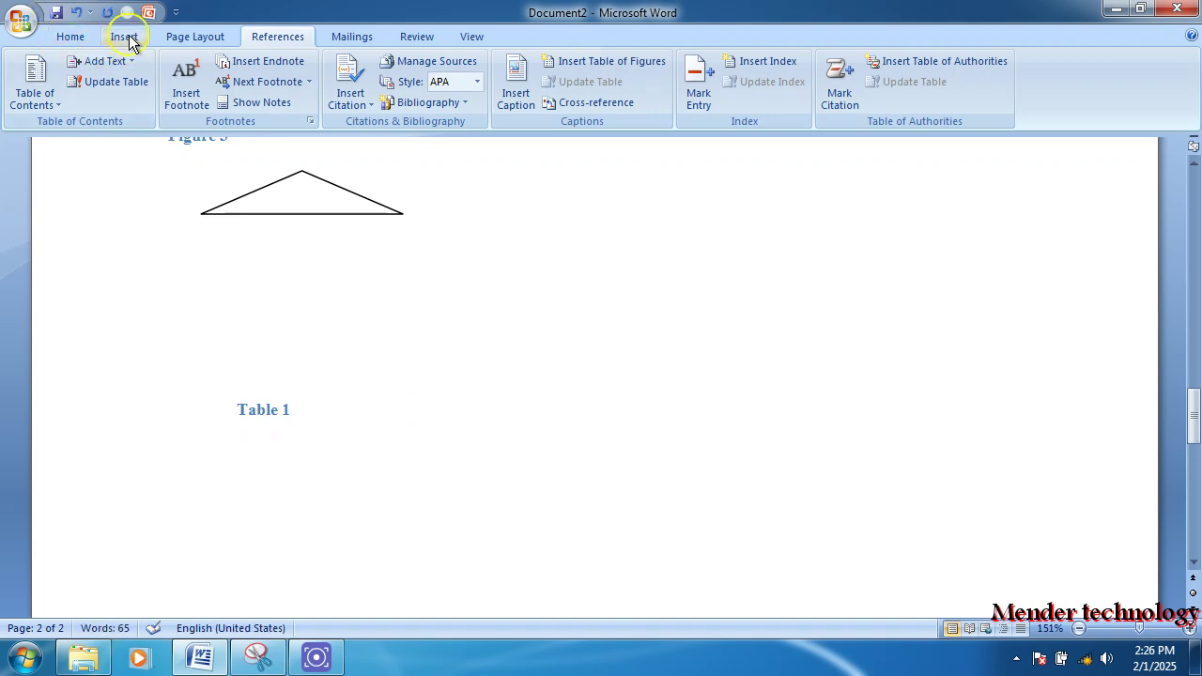
click(132, 35)
click(159, 99)
click(220, 167)
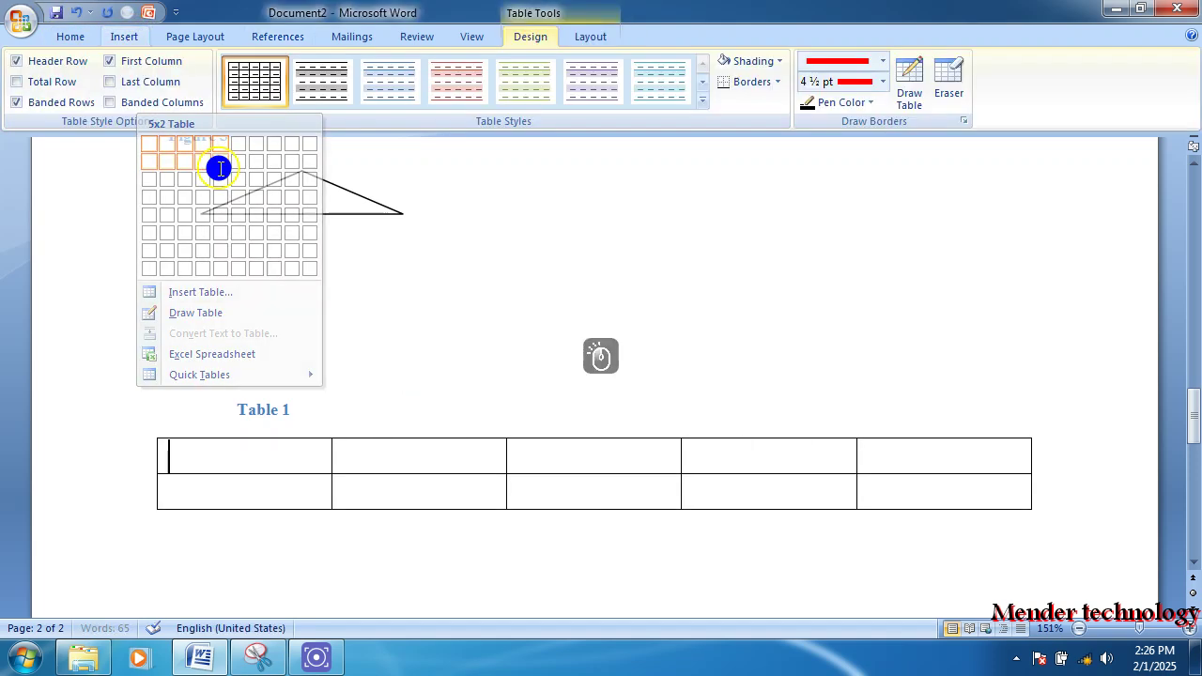
Add a blank line below the five-column table and insert a Table 2 caption there.
click(265, 362)
key(Return)
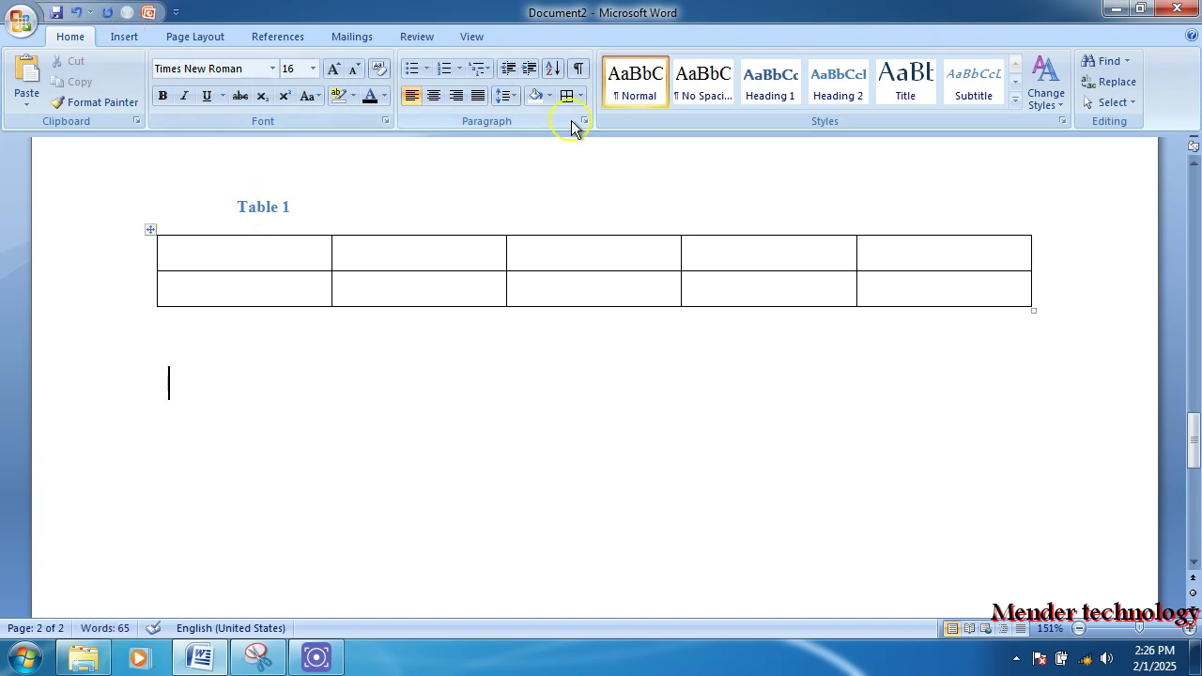
click(278, 35)
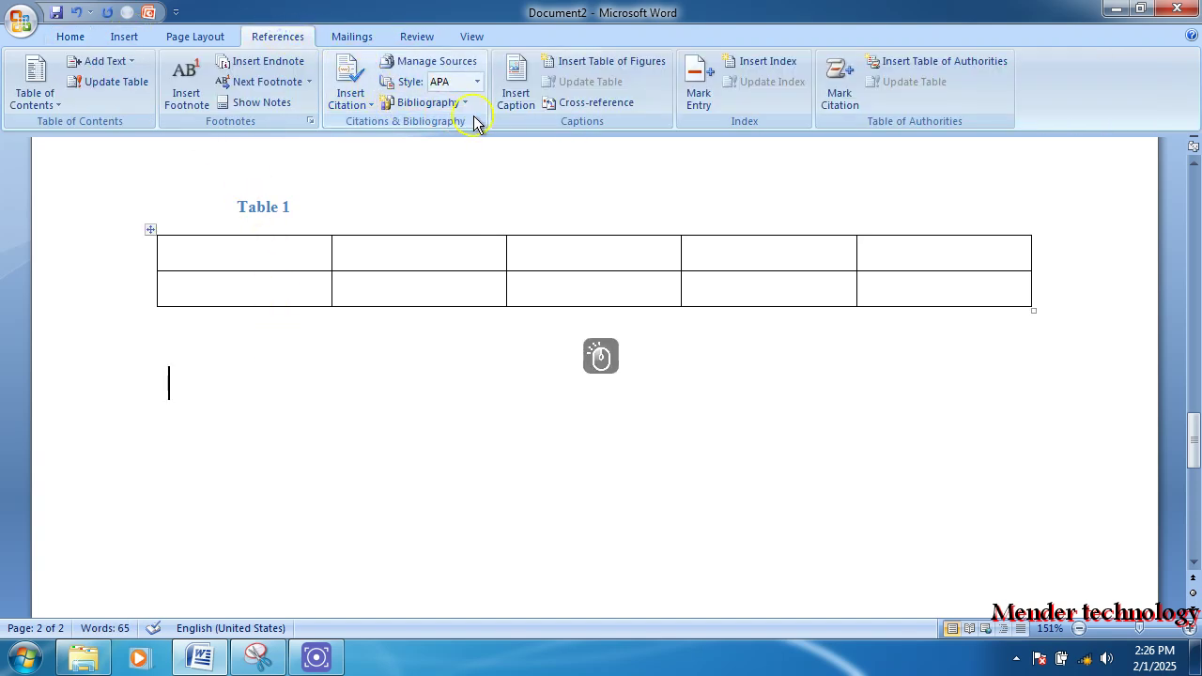
click(515, 90)
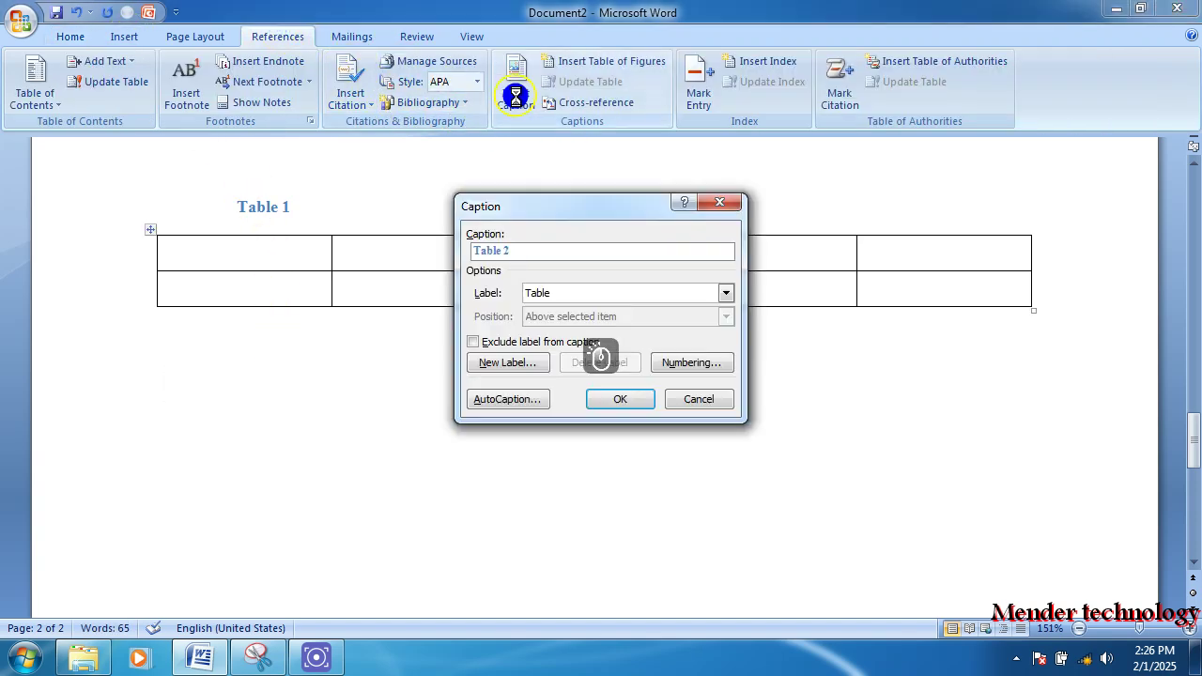
click(626, 414)
Insert a table with four columns and two rows on a new line below the Table 2 caption.
key(Return)
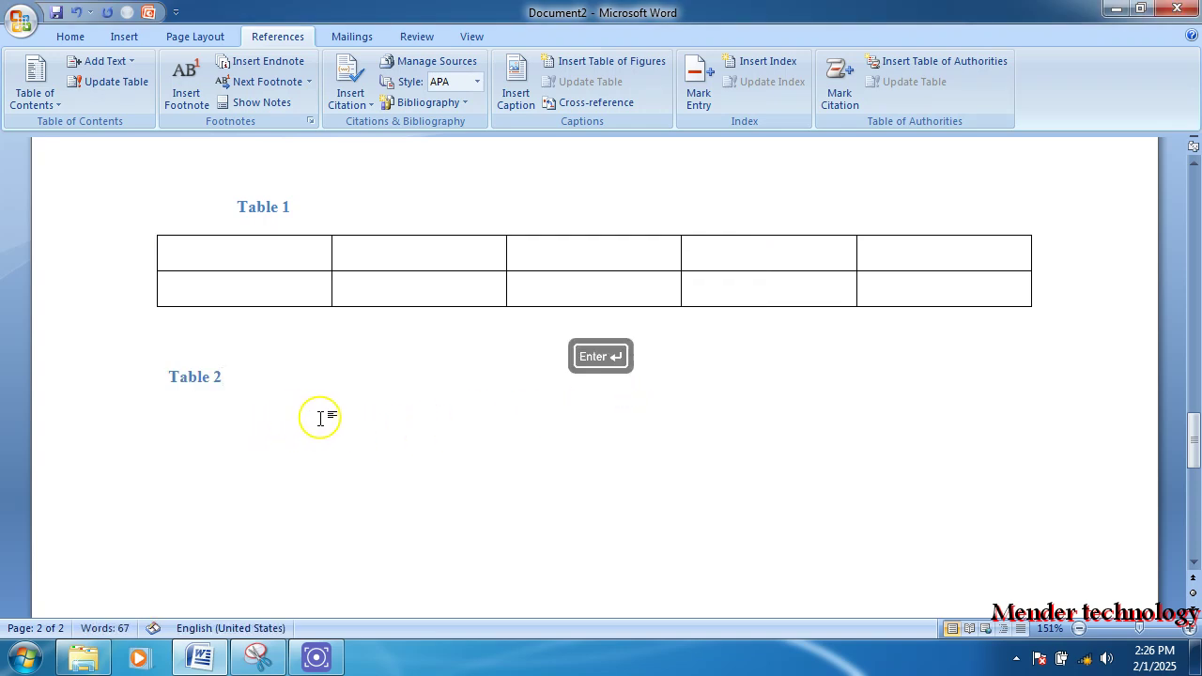
click(119, 35)
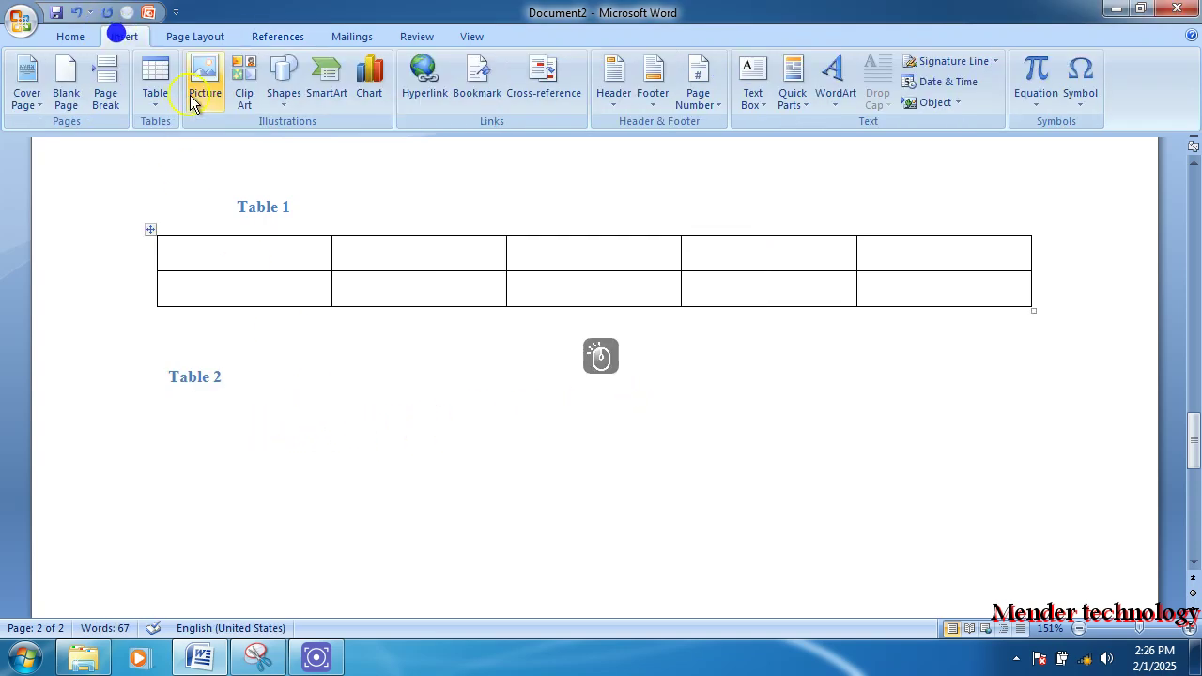
click(156, 94)
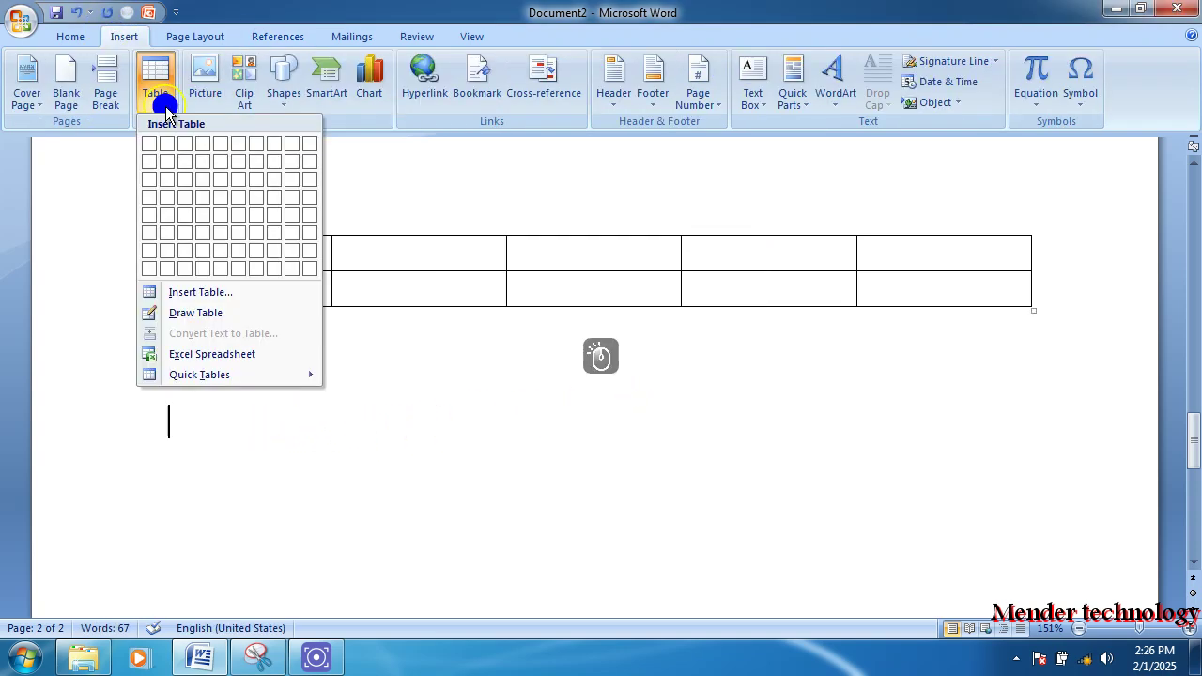
click(200, 160)
scroll(351, 341, down, 3)
Add a blank line below the four-column table and insert a Table 3 caption there.
click(253, 358)
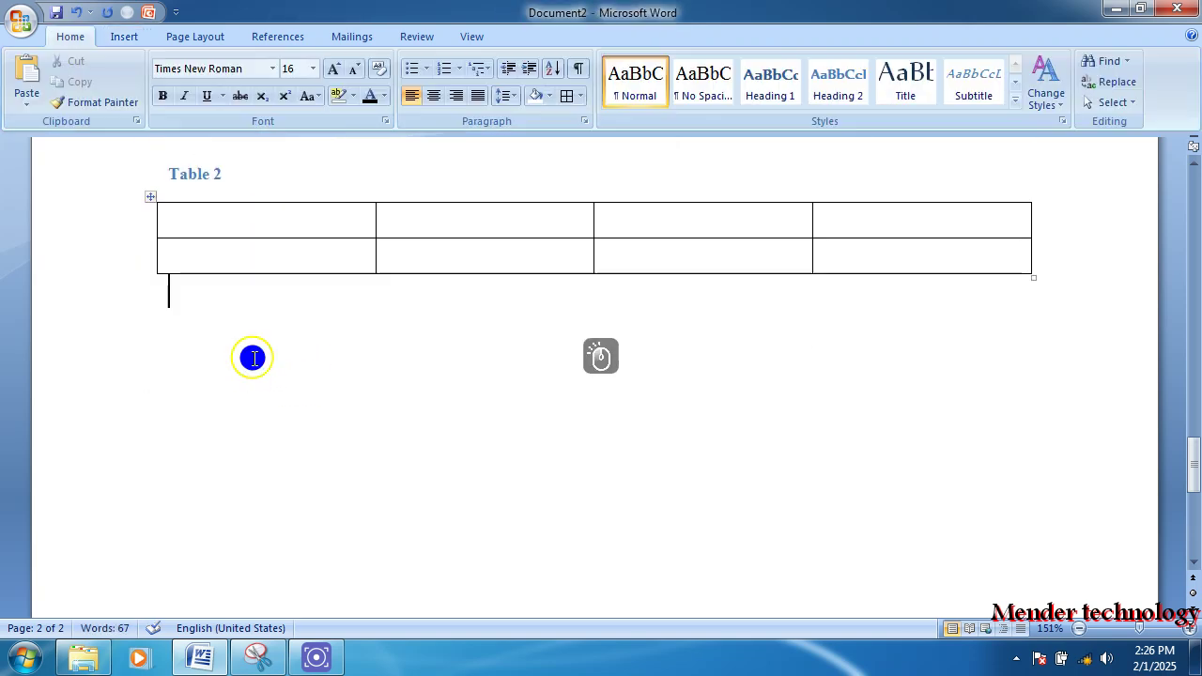
key(Return)
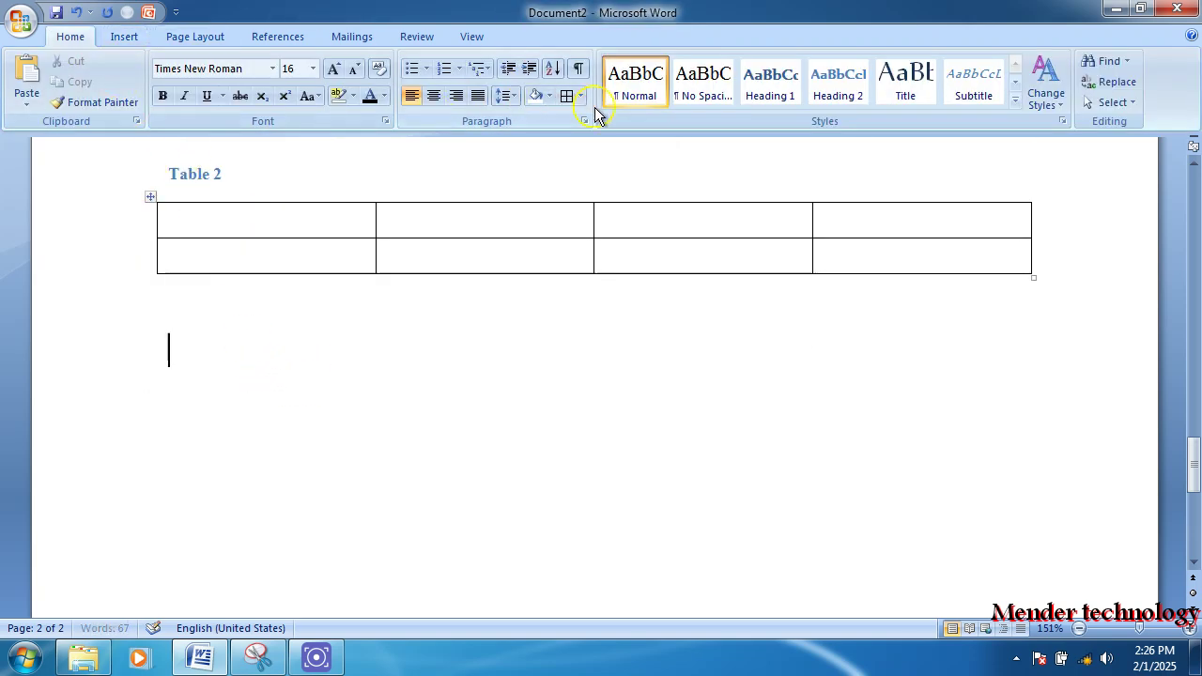
click(282, 36)
click(517, 94)
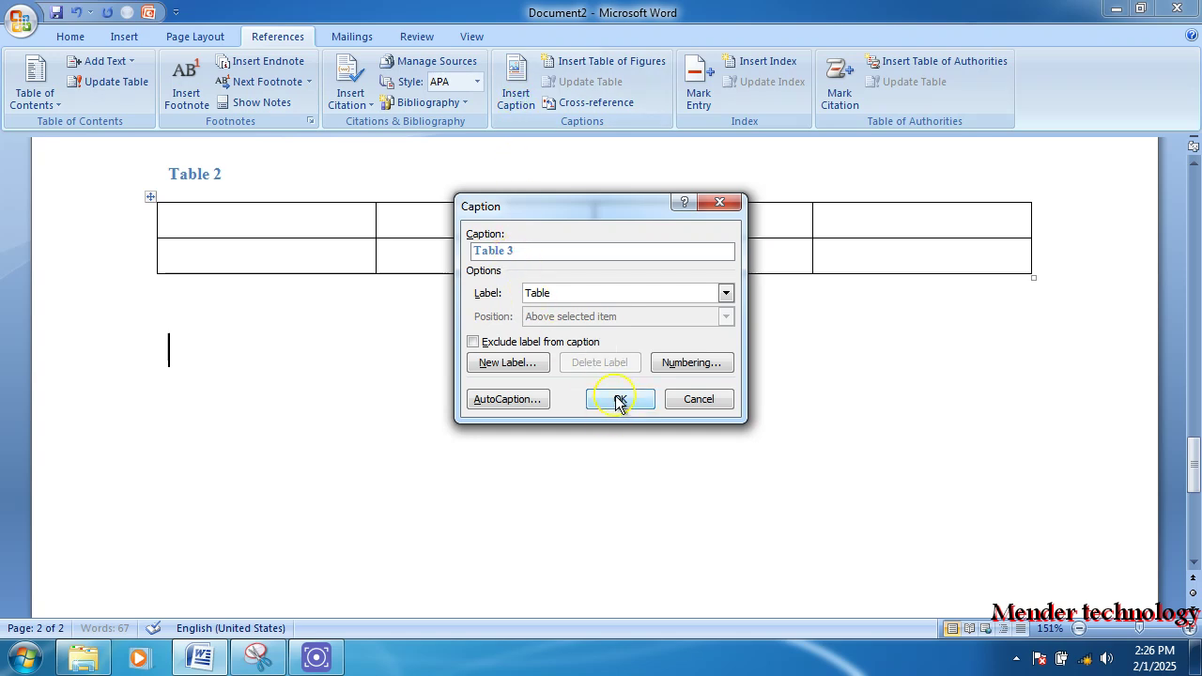
click(620, 399)
Insert a table with six columns and two rows on a new line below the Table 3 caption.
key(Return)
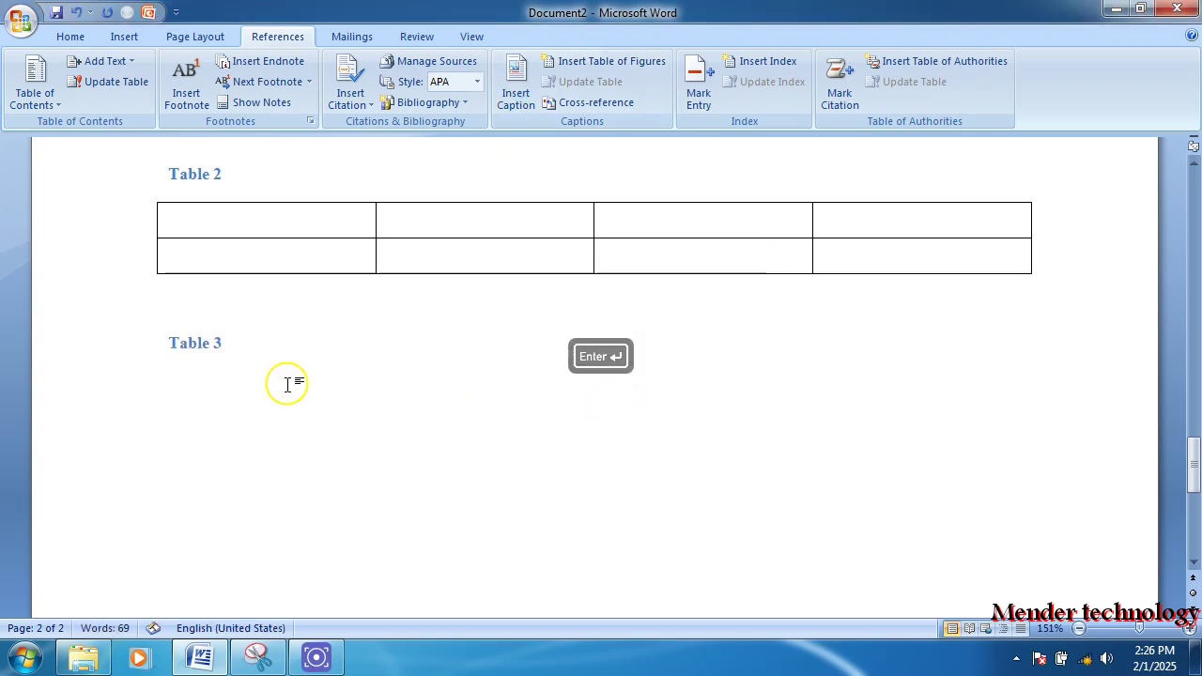
click(125, 36)
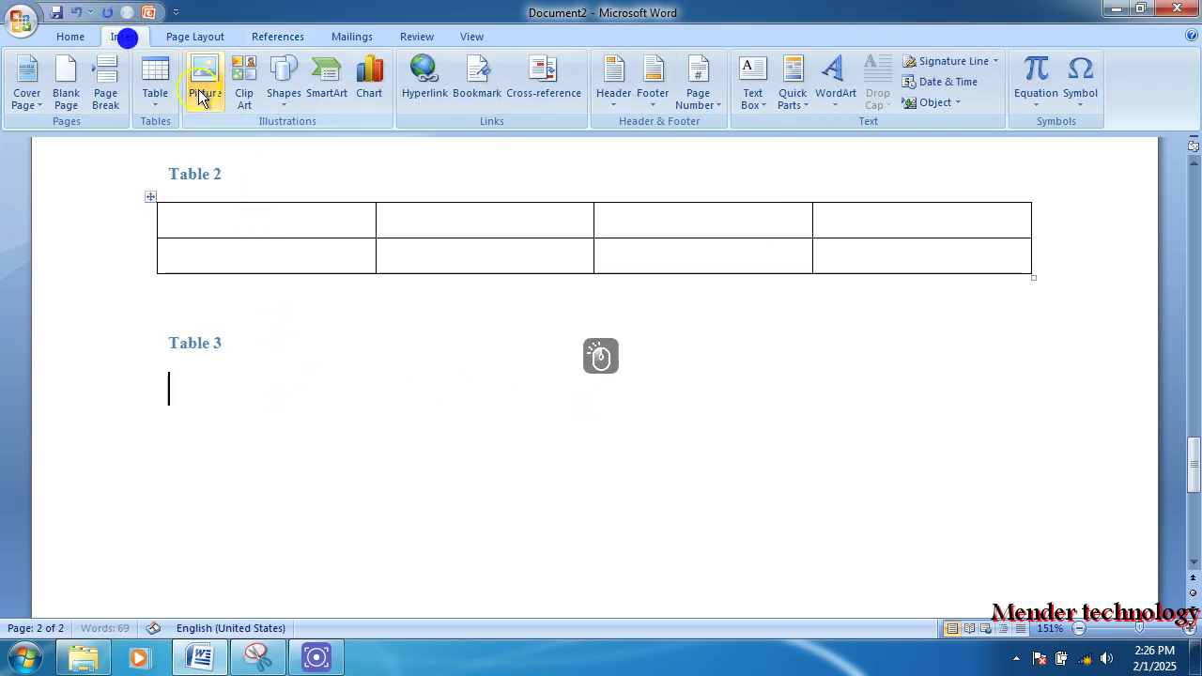
click(155, 87)
click(230, 159)
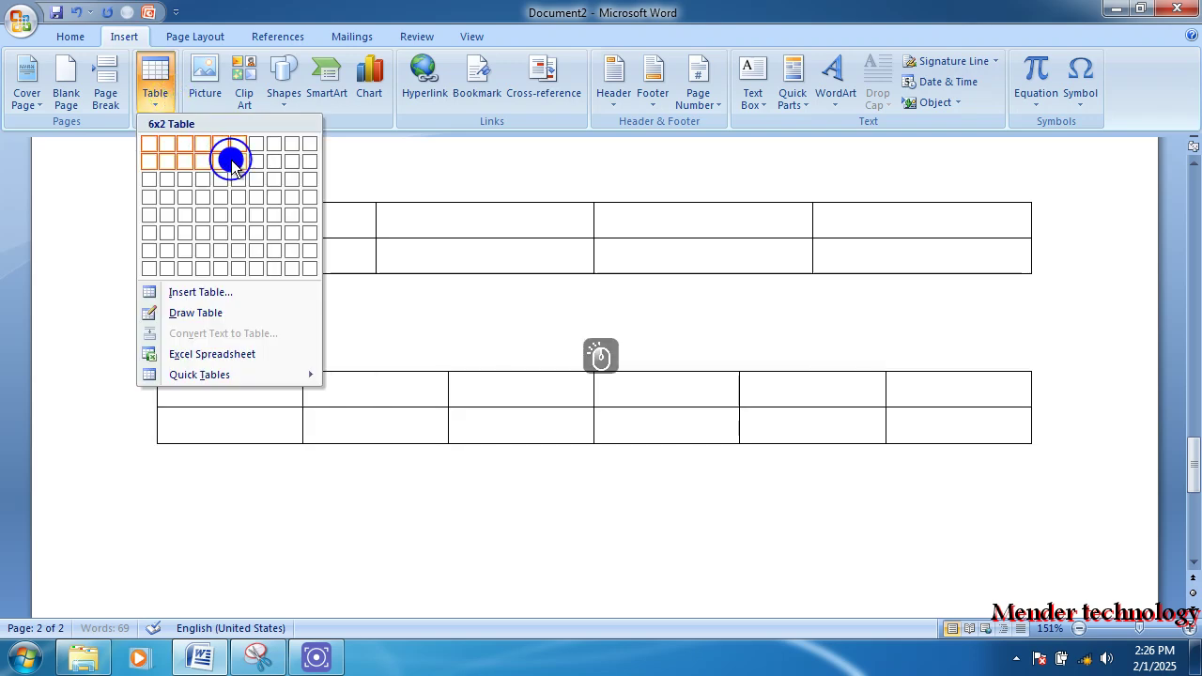
Extend the Table 1 caption above the five-column table with the text ": list students".
click(261, 346)
scroll(288, 336, up, 2)
scroll(289, 334, up, 3)
click(338, 277)
click(223, 269)
key(BackSpace)
click(269, 271)
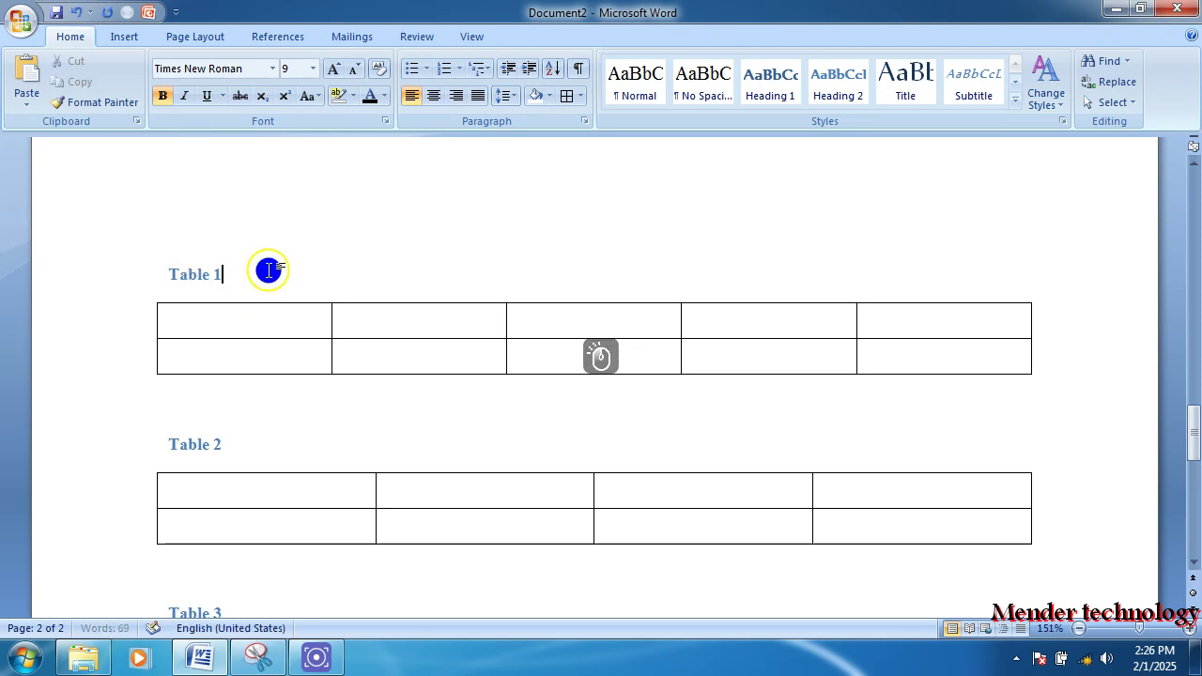
text(: )
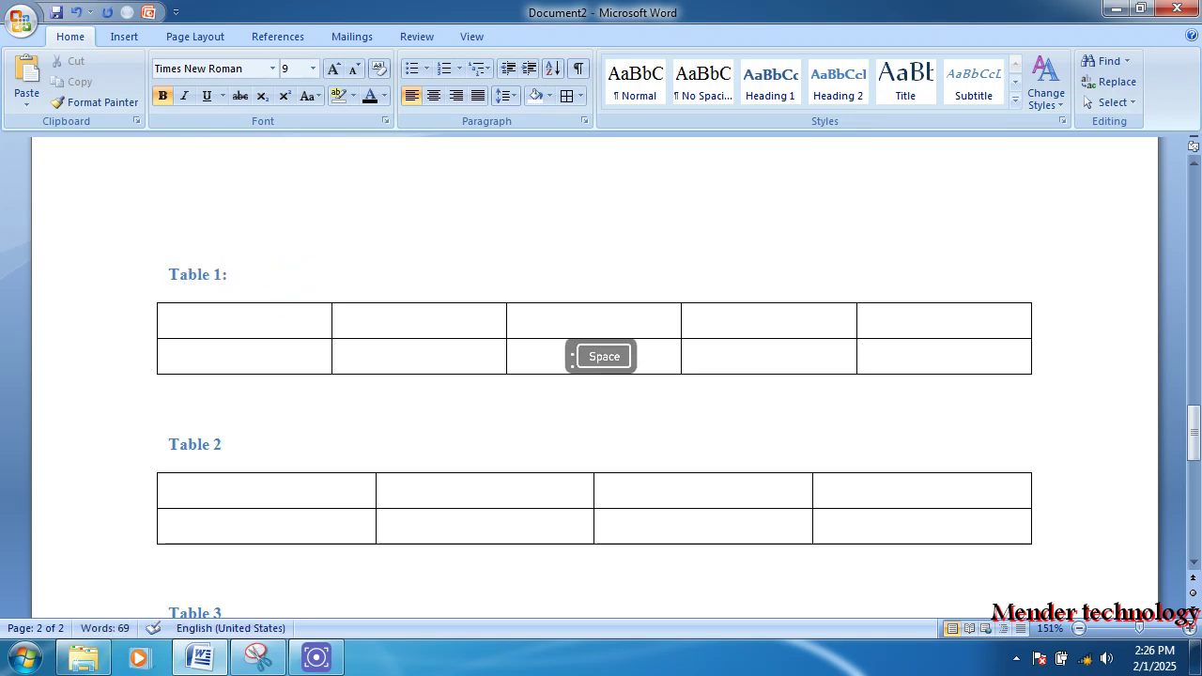
text(1ist sti)
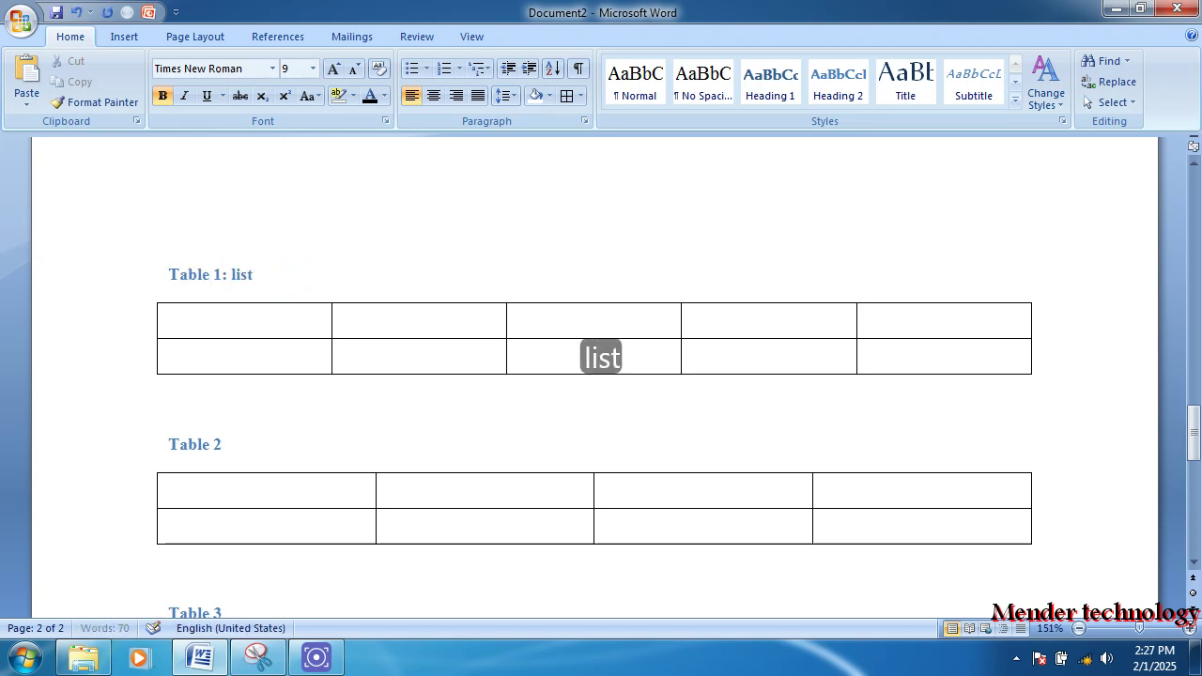
text(dents)
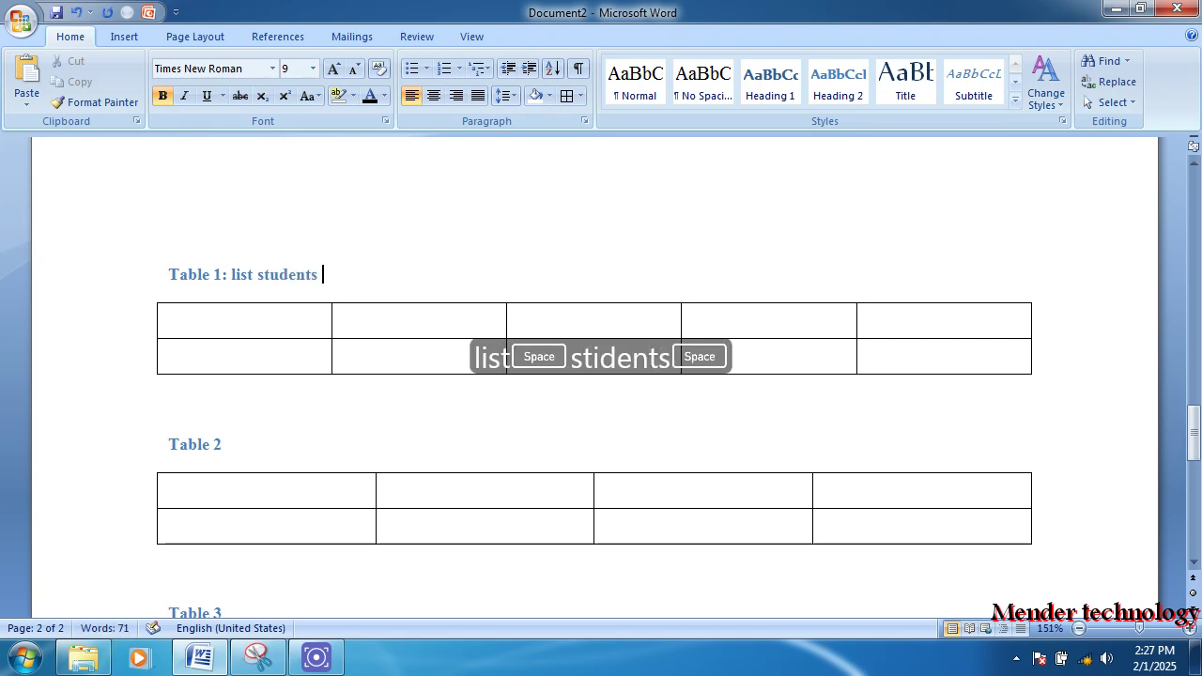
Extend the Table 2 caption with ": list of teacher" and the Table 3 caption with ": list of magers".
click(251, 445)
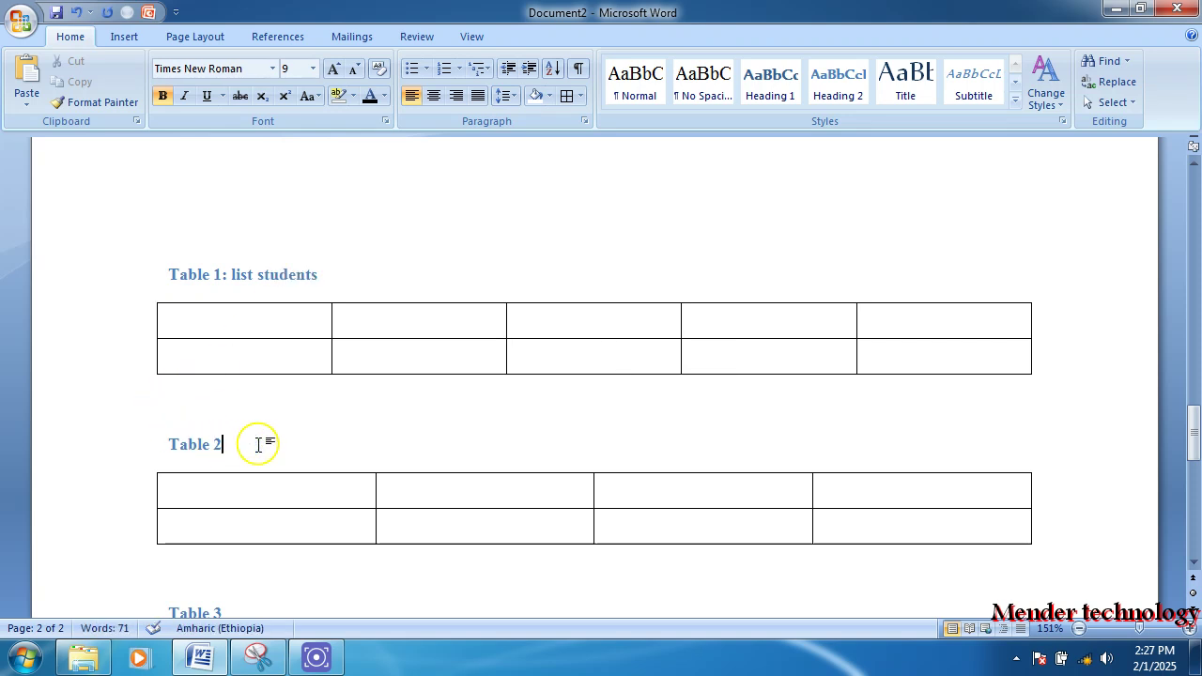
text(: list of teacher)
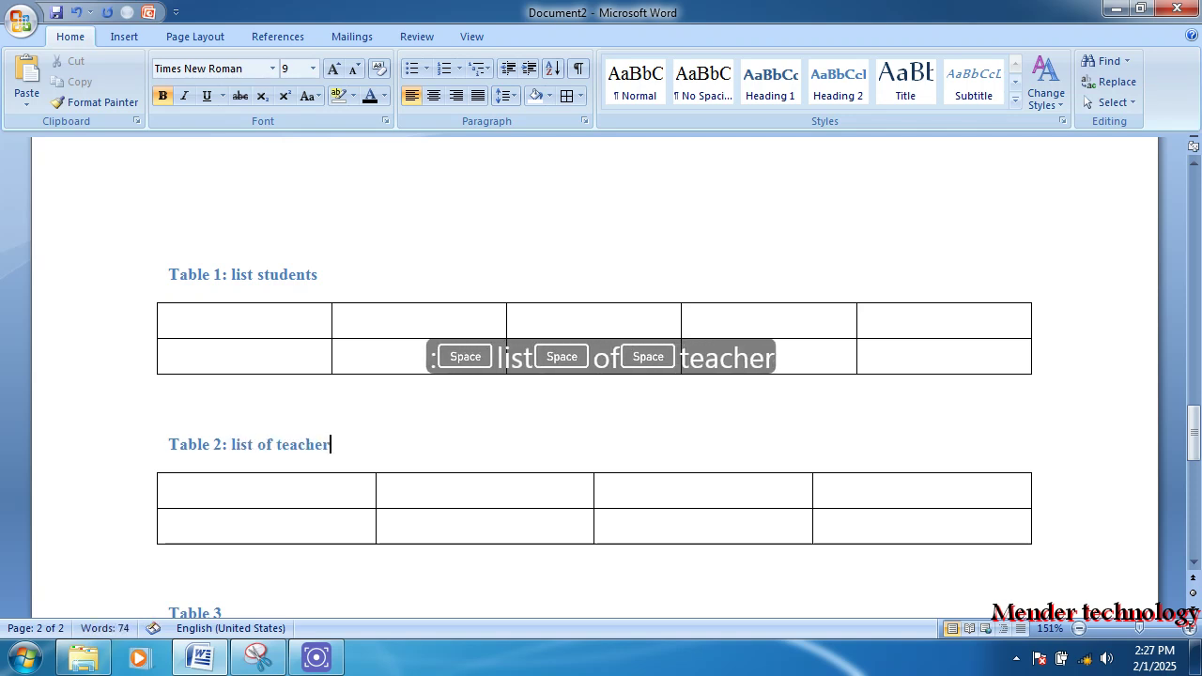
scroll(347, 539, down, 3)
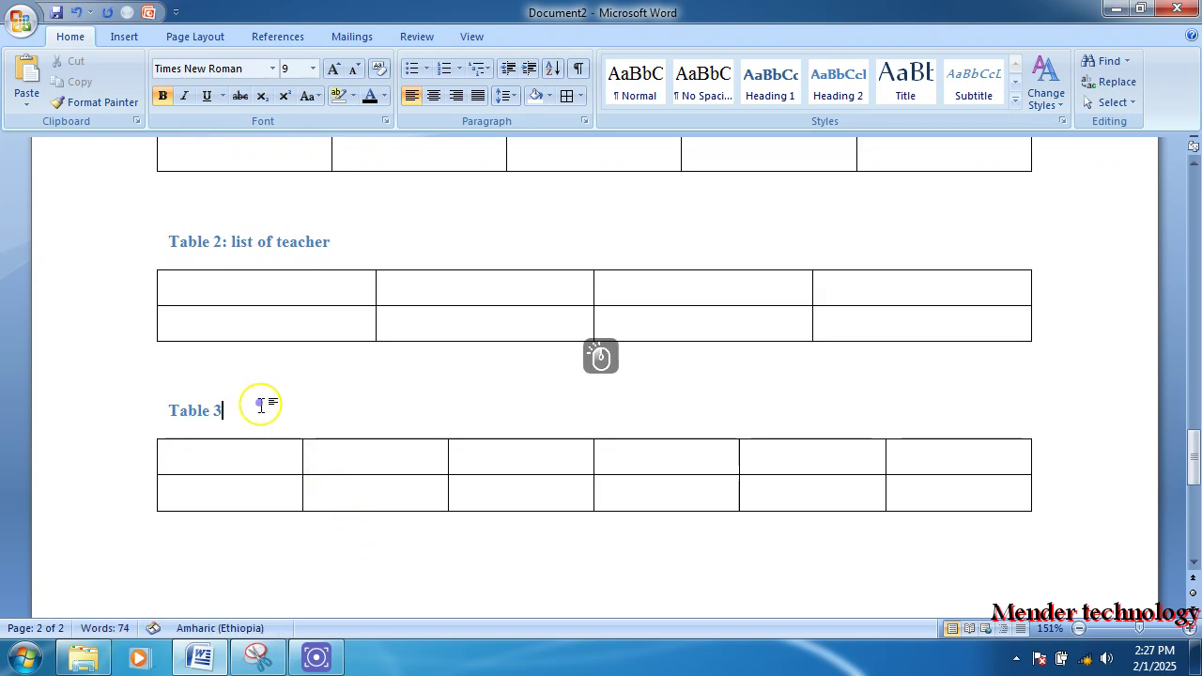
text(: l)
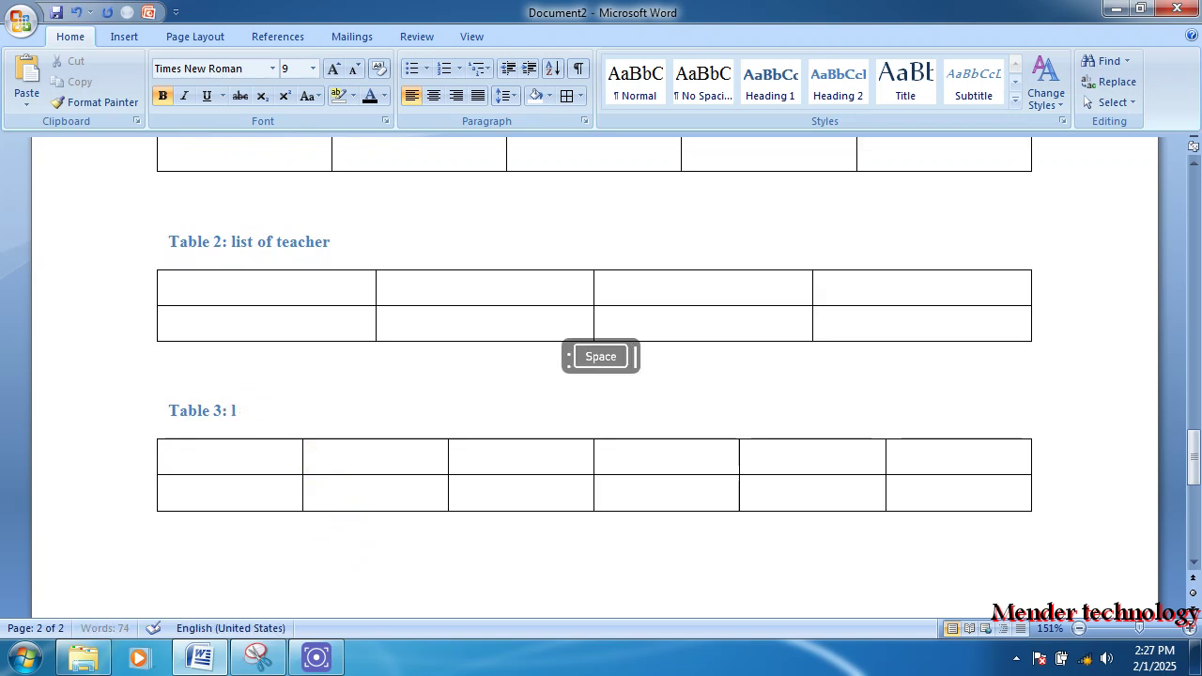
text(ist of)
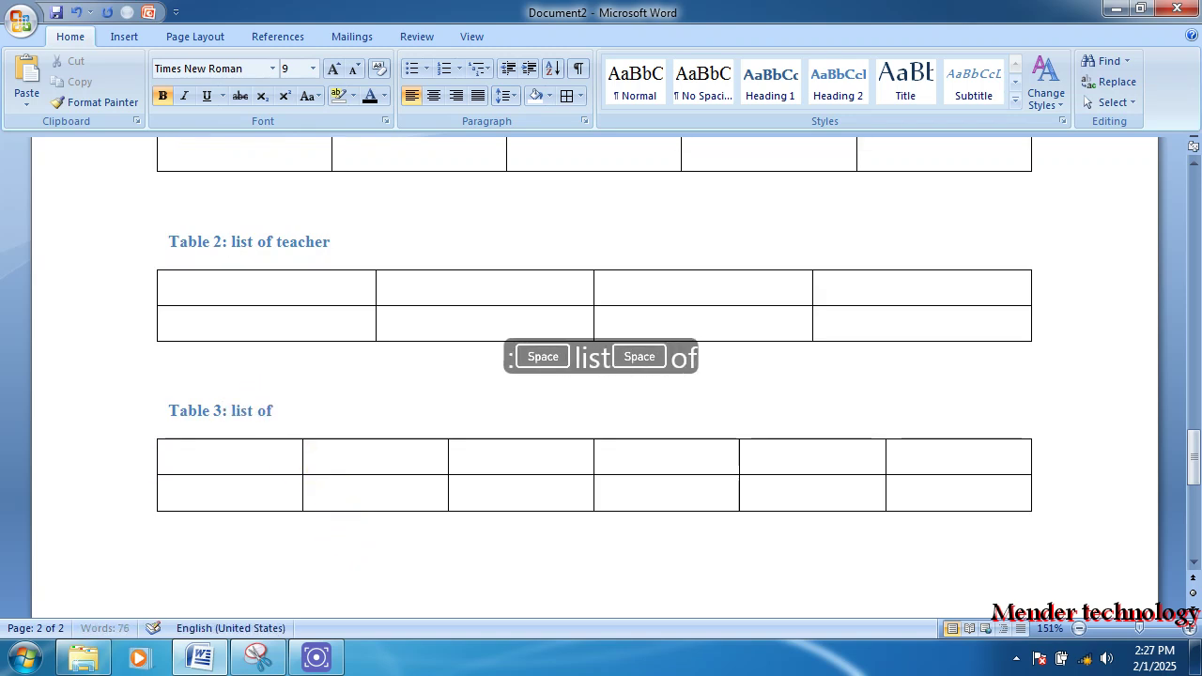
text( magers)
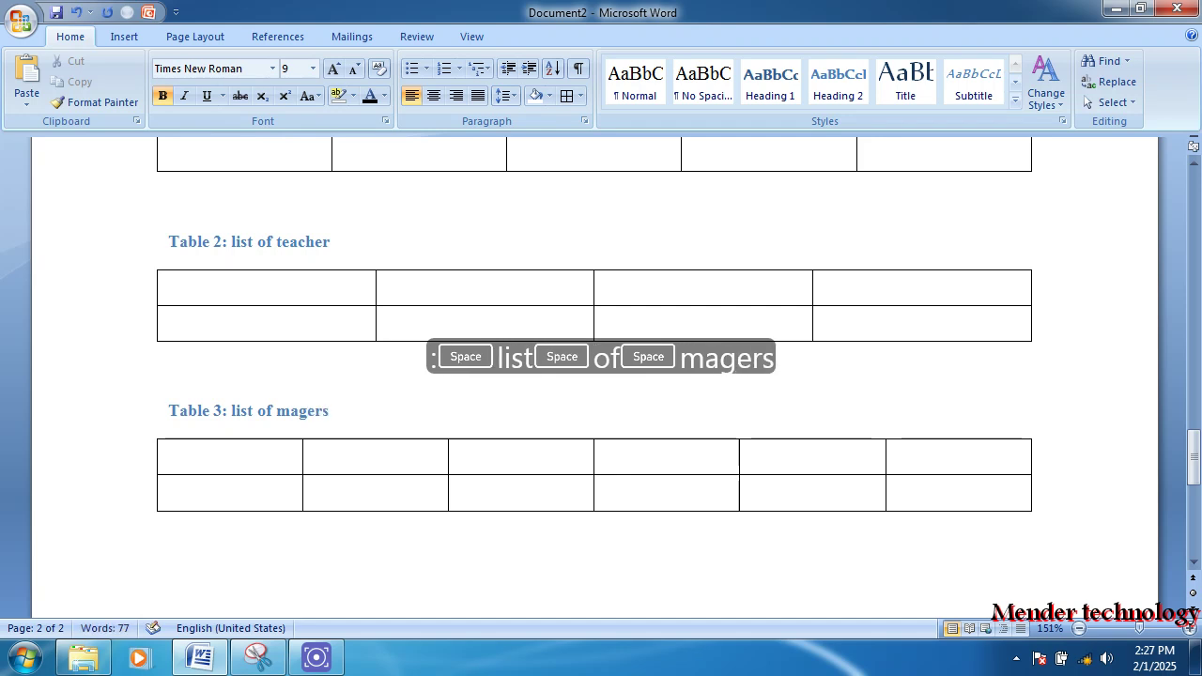
Update the empty list of tables field below the list of figures so it picks up the table captions.
scroll(334, 430, up, 9)
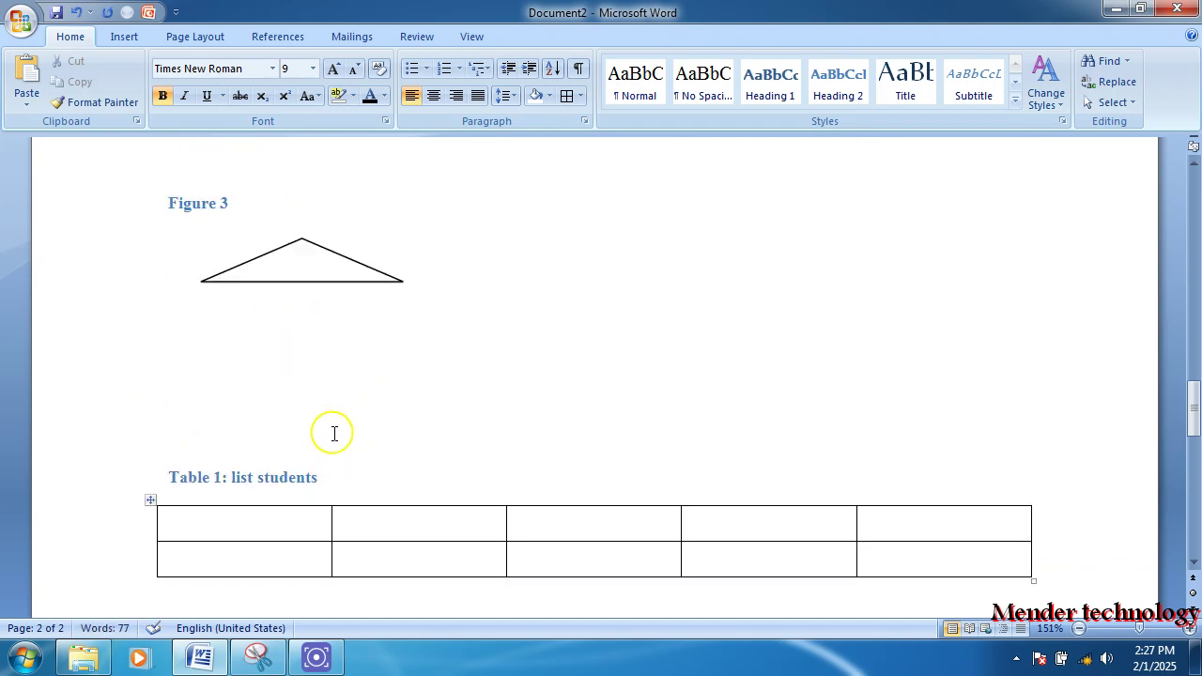
scroll(334, 434, up, 10)
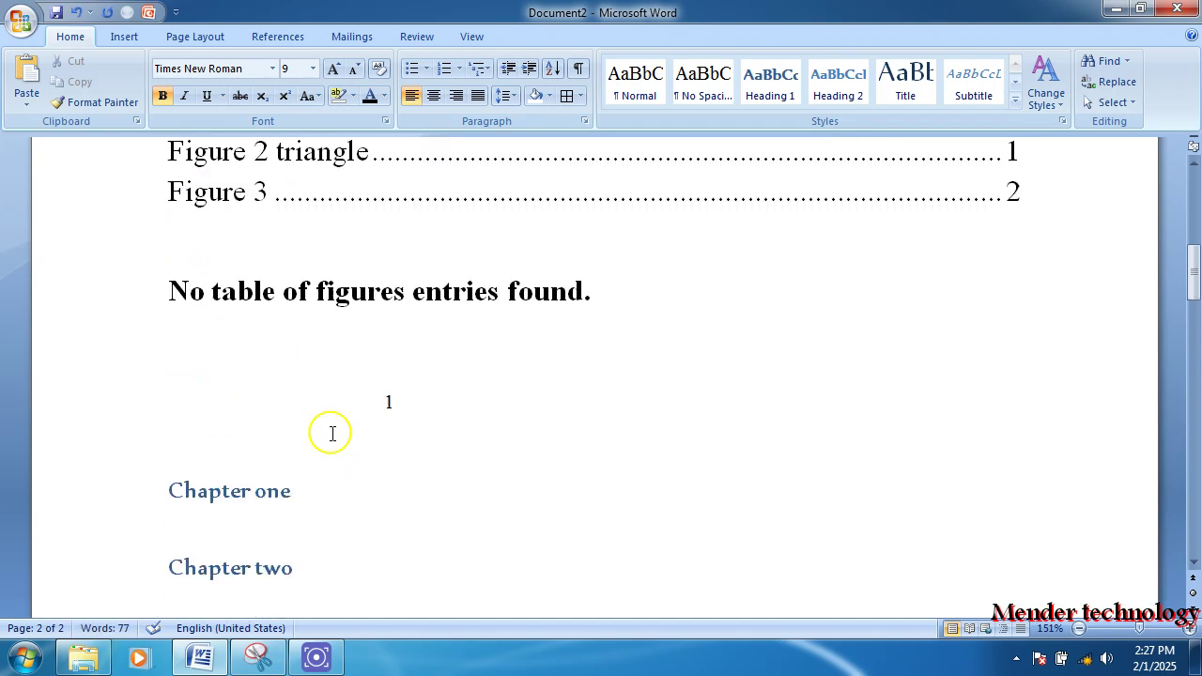
triple_click(341, 299)
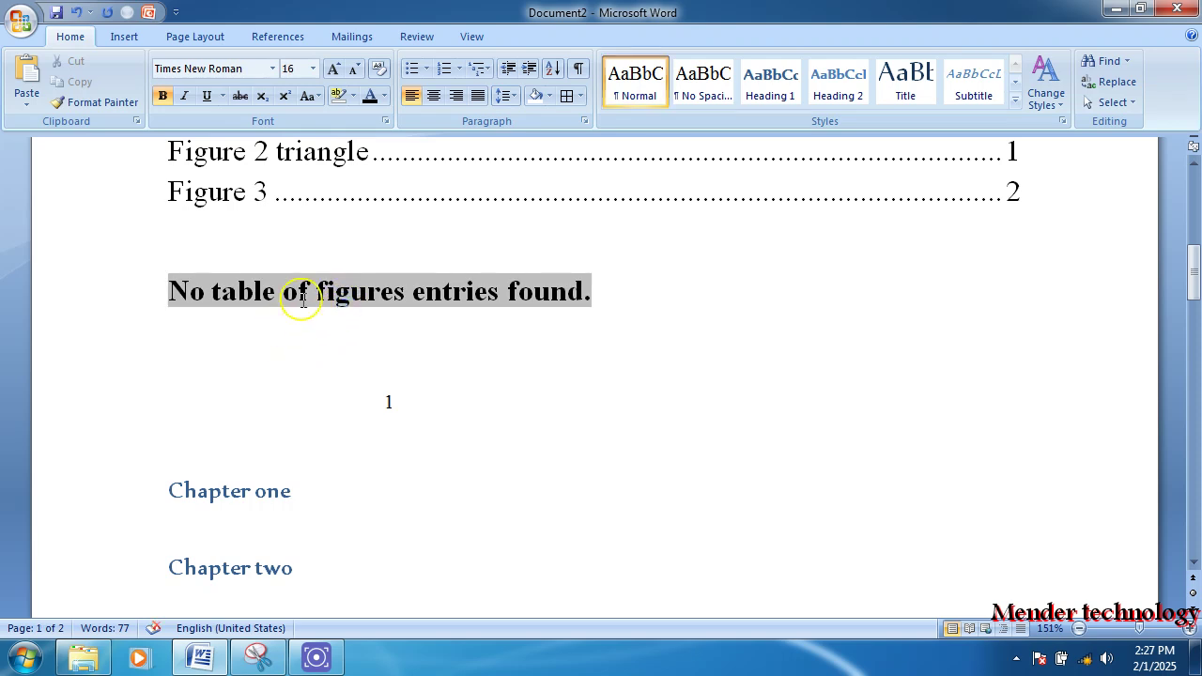
right_click(311, 295)
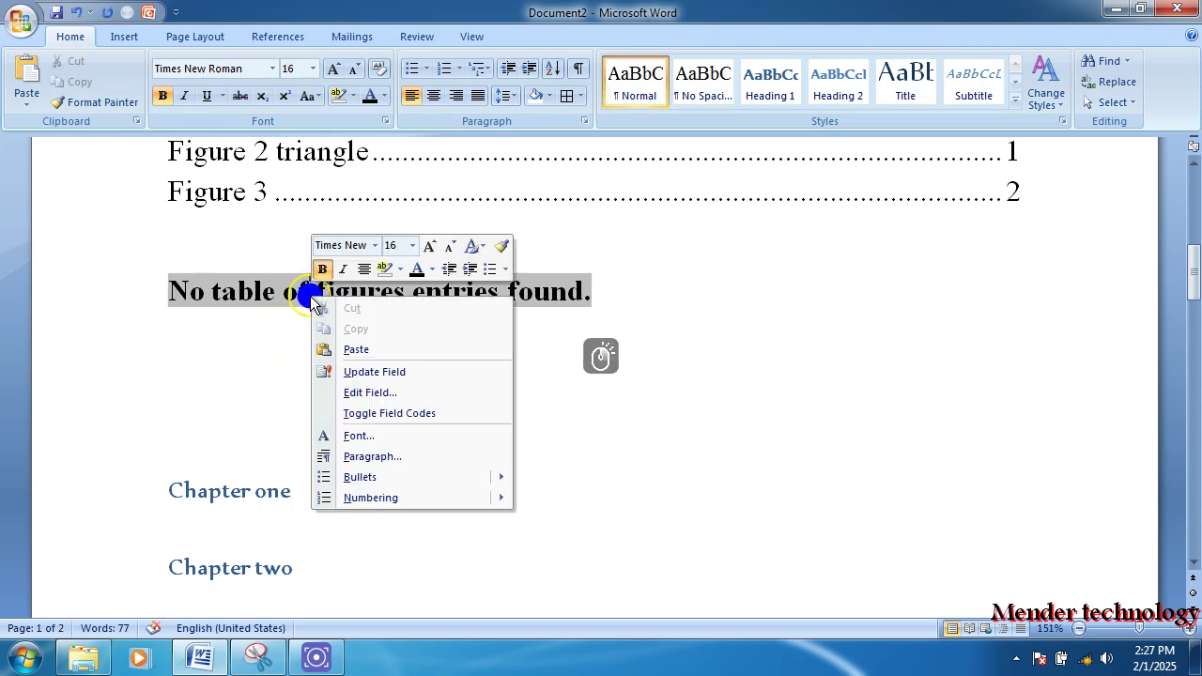
click(376, 371)
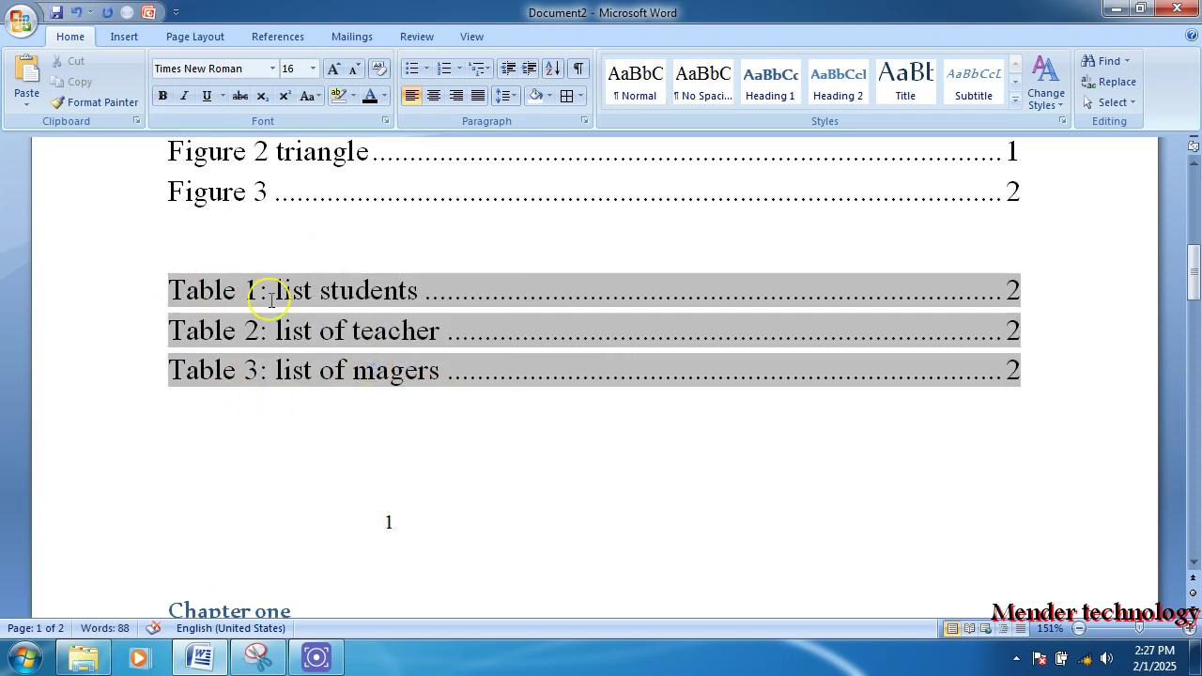
key(alt+shift)
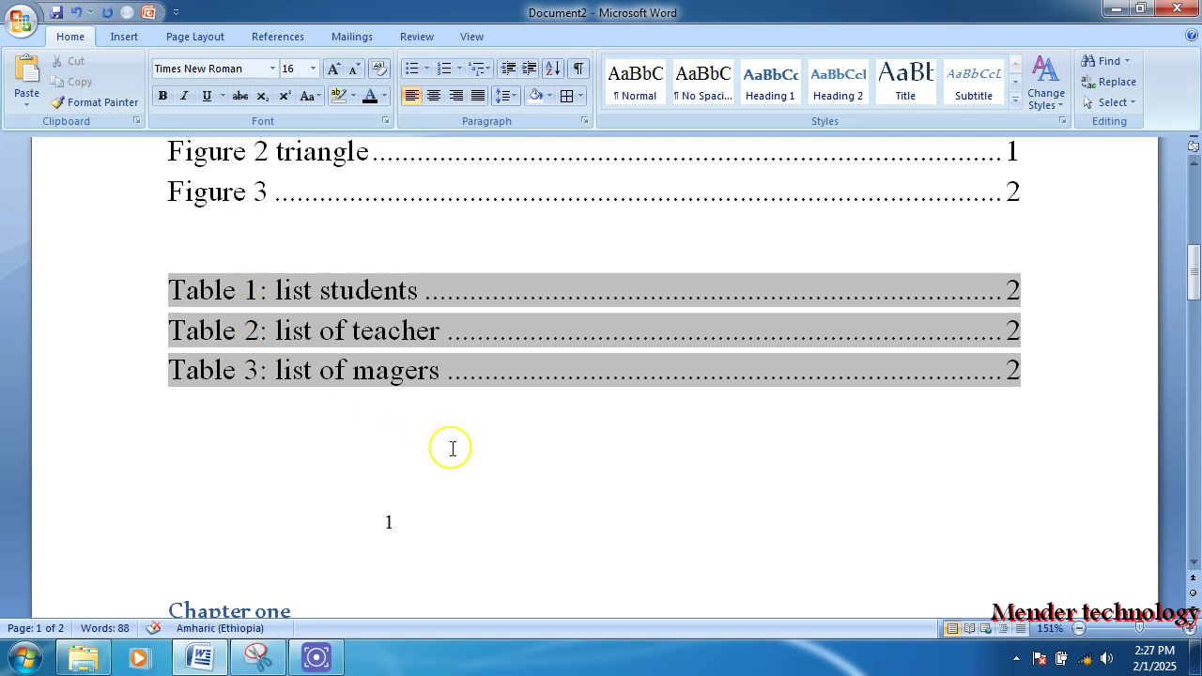
Review the reference commands and the document's table of contents, lists of figures and tables, chapter headings, footnote and bibliography up to the title.
scroll(449, 447, up, 4)
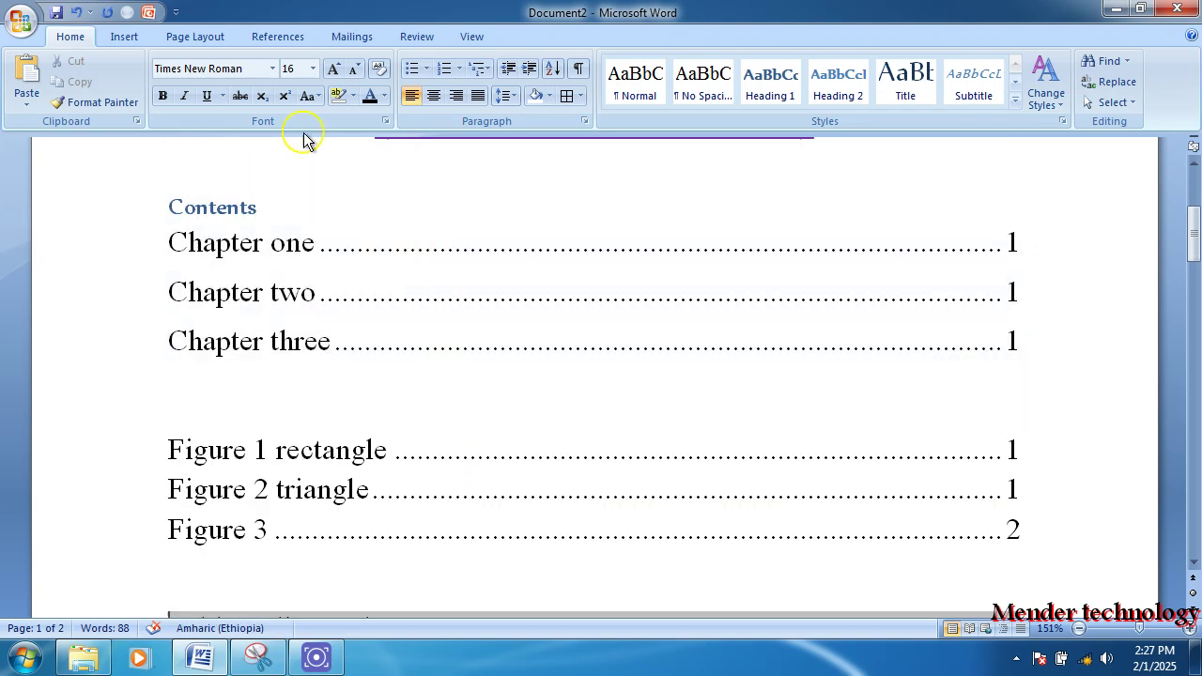
click(286, 38)
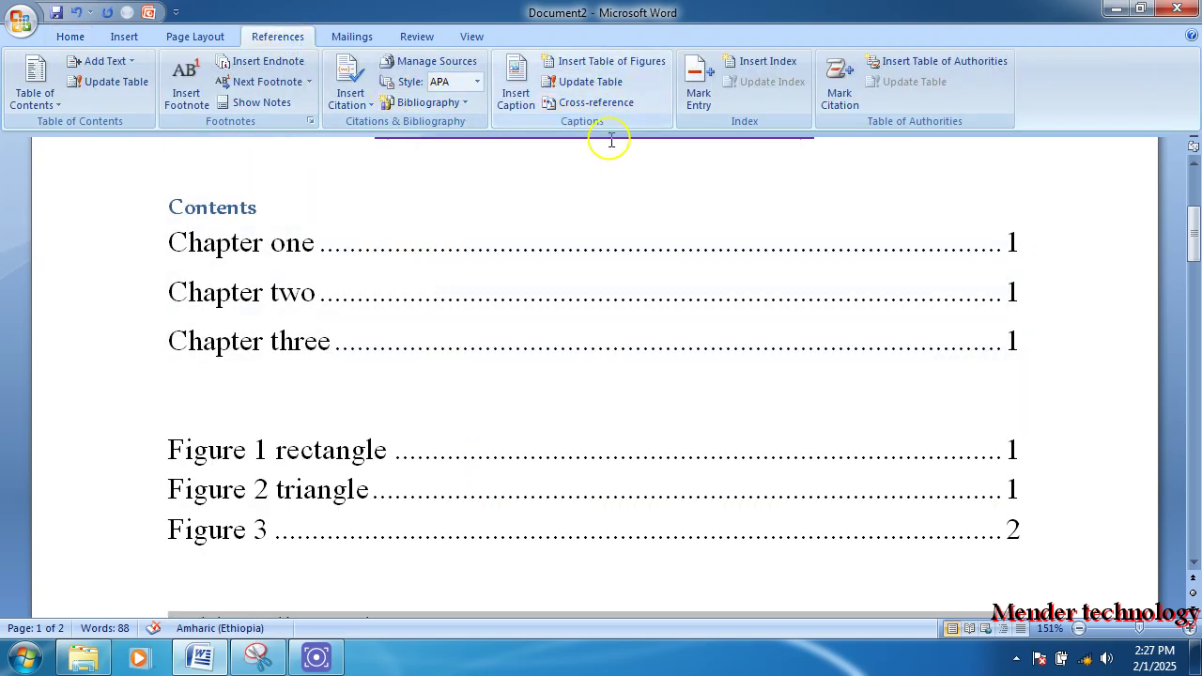
scroll(351, 319, down, 10)
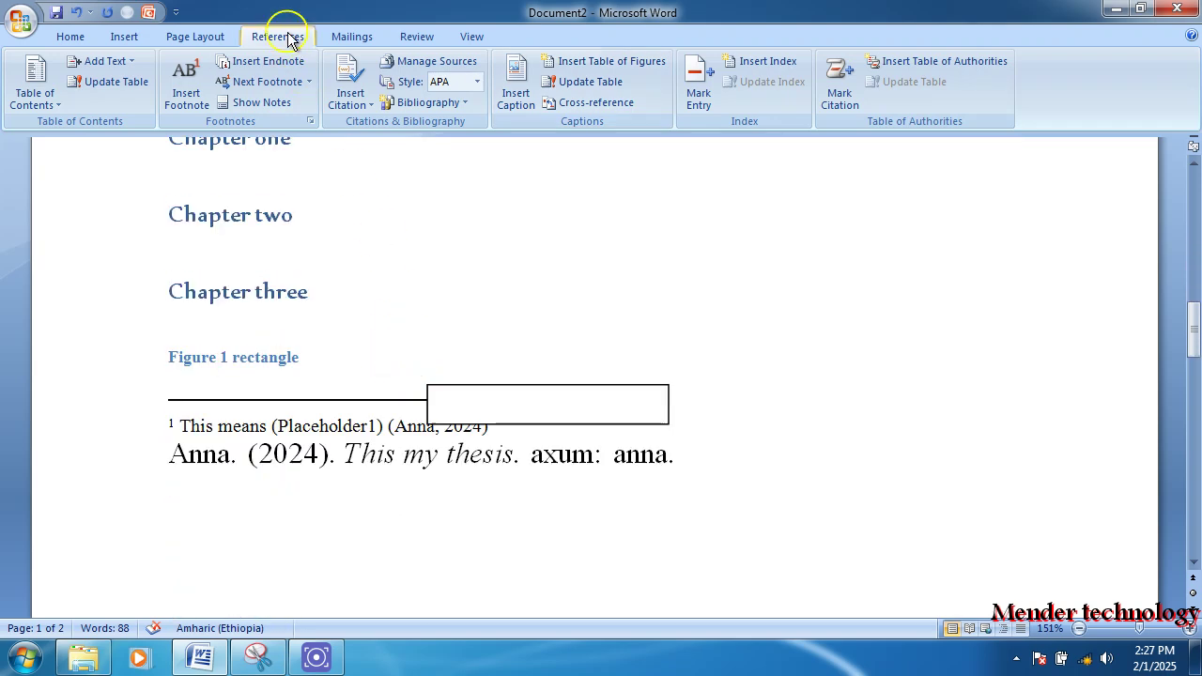
scroll(365, 263, down, 3)
scroll(404, 291, up, 3)
scroll(404, 292, up, 10)
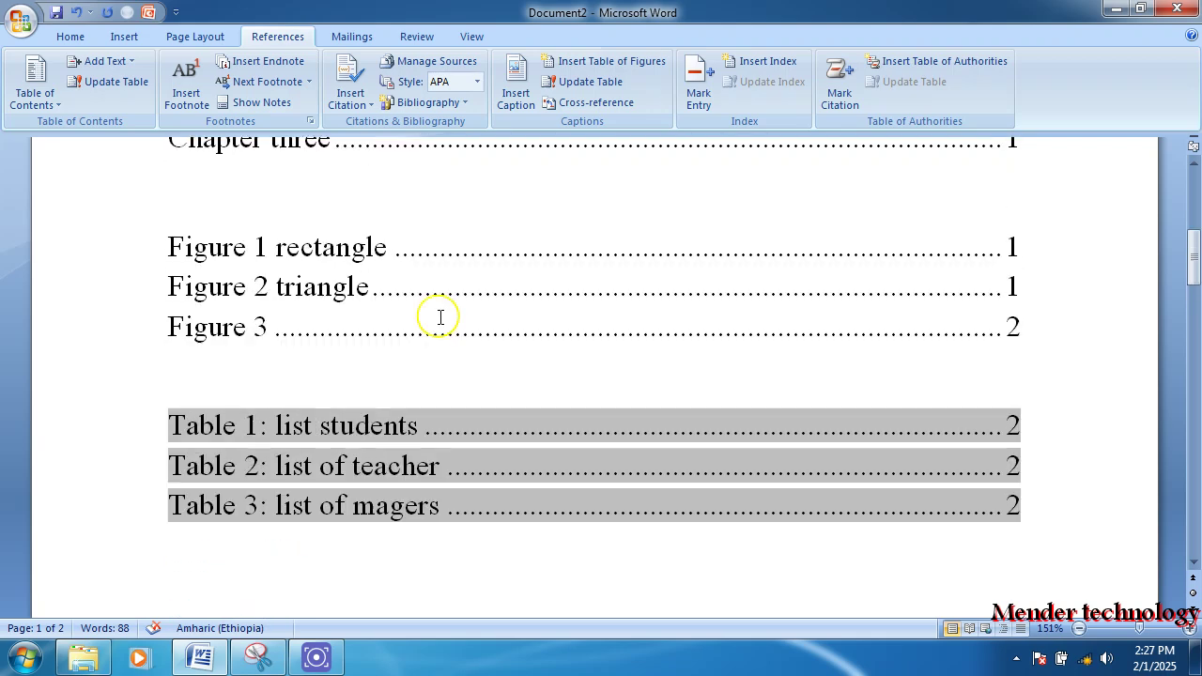
scroll(443, 319, up, 1)
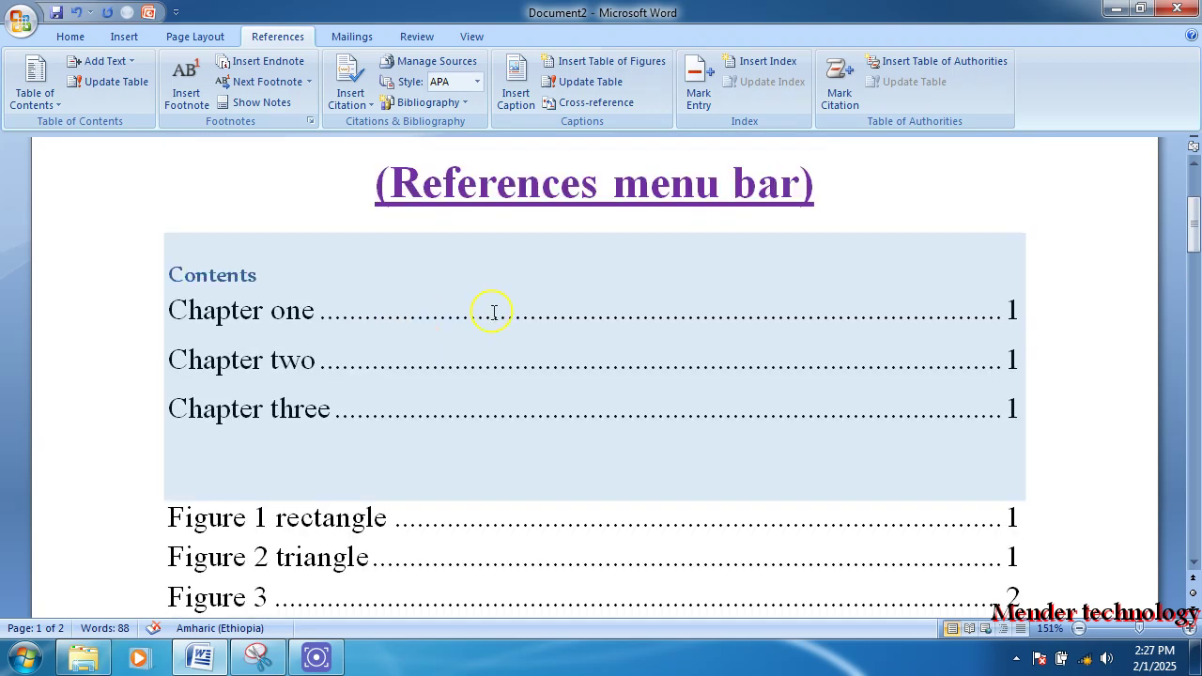
scroll(501, 312, up, 3)
click(477, 324)
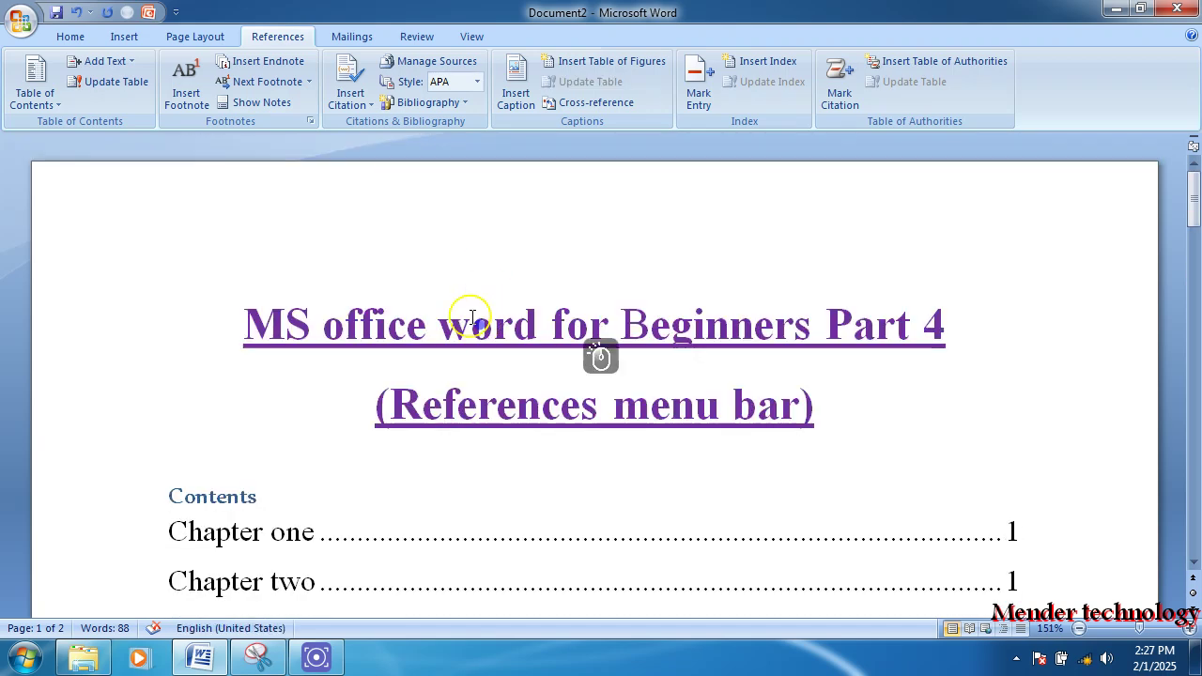